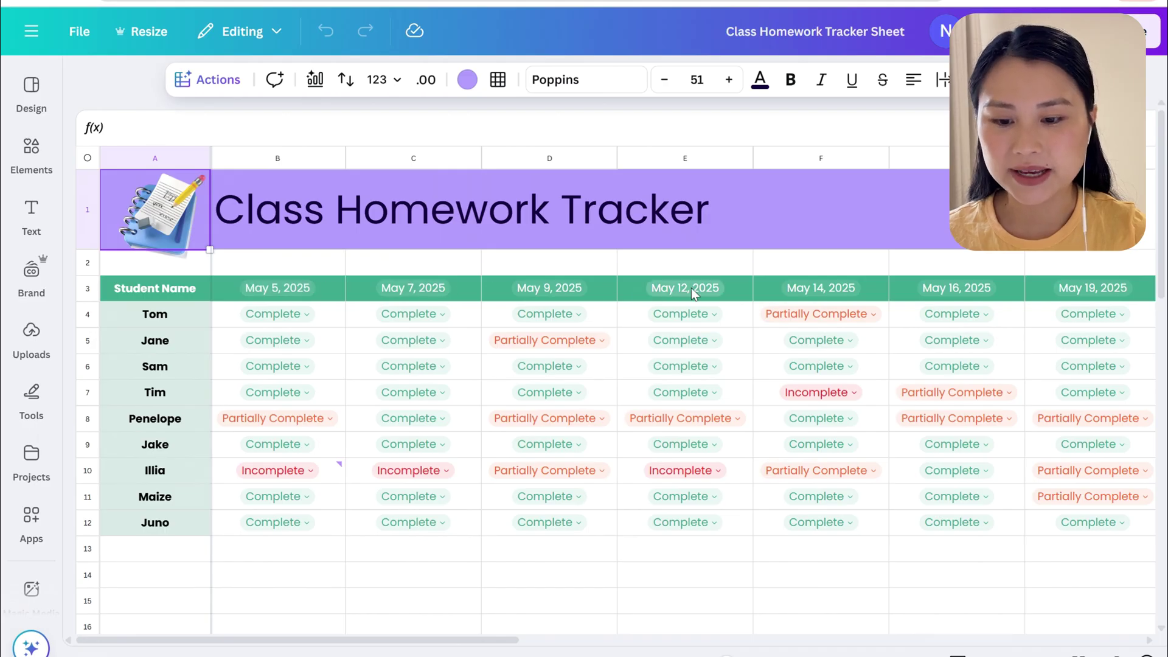
Check the May 5 status entries and select one student's status row, leaving the values unchanged
key(Right)
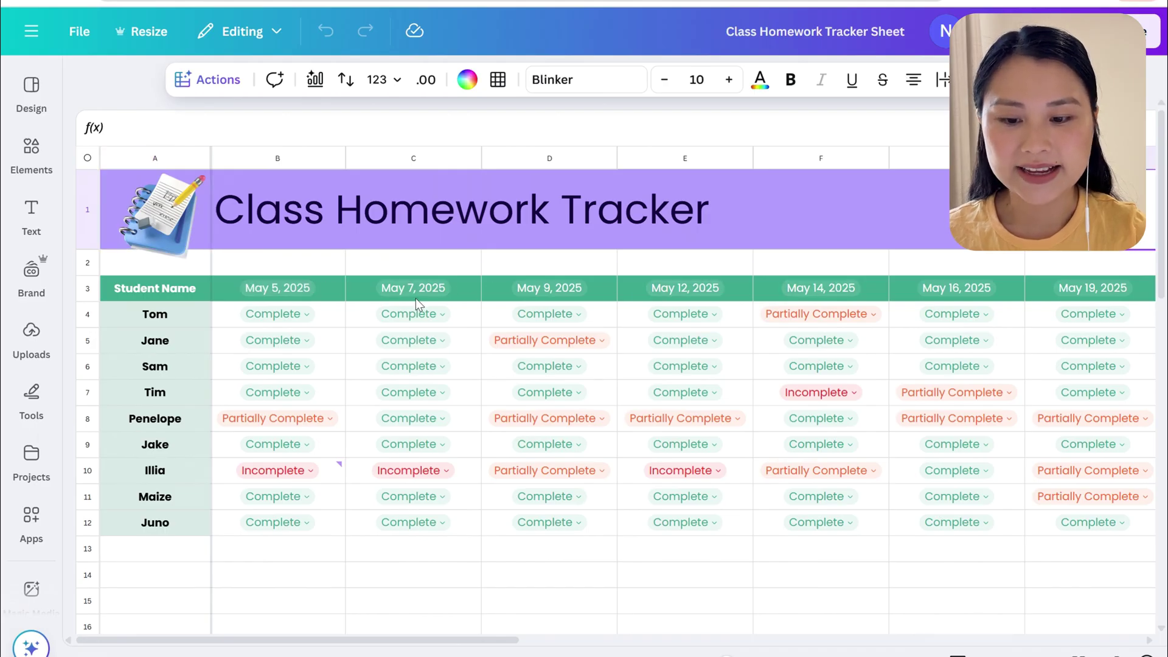
click(301, 318)
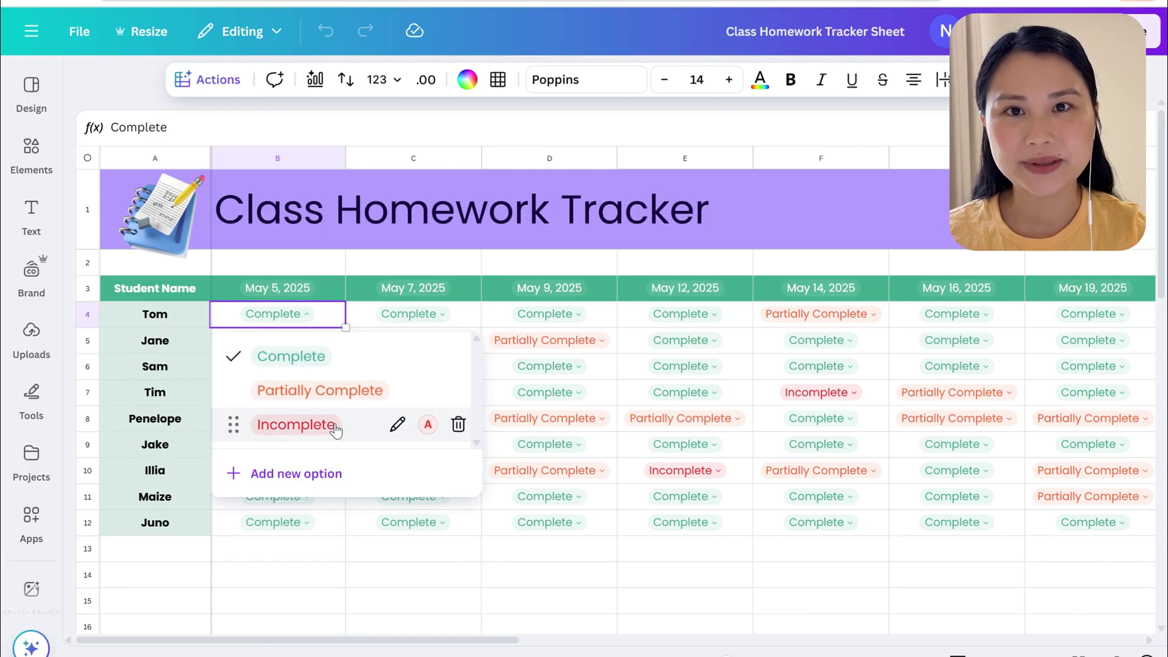
click(322, 574)
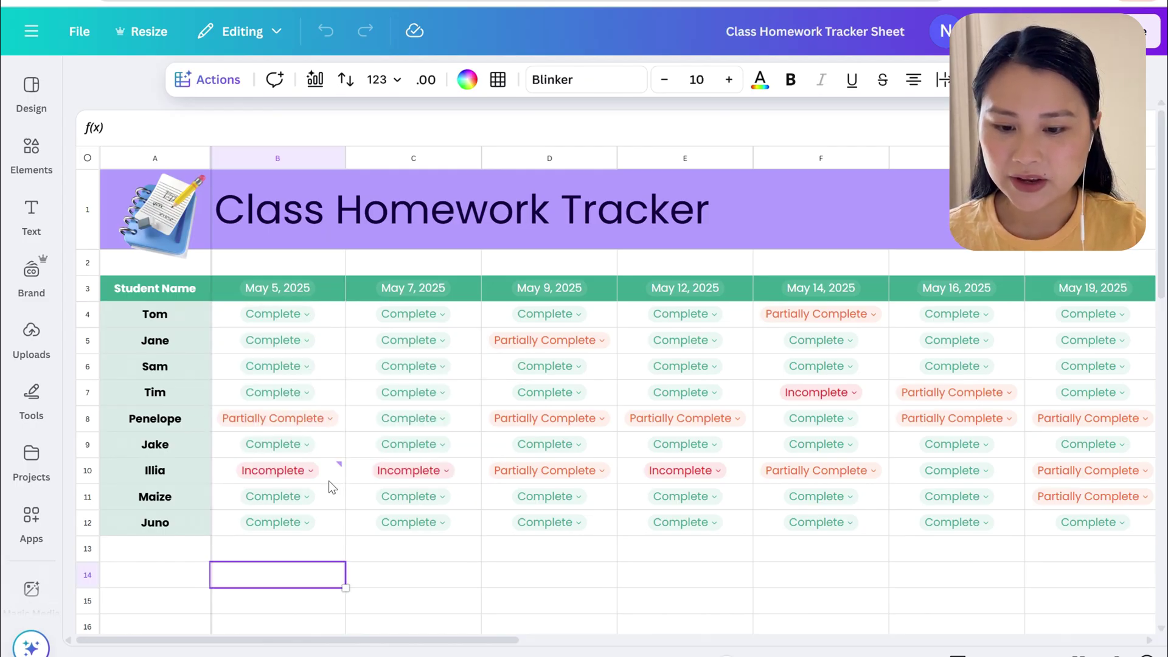
click(330, 479)
drag(330, 485, 785, 476)
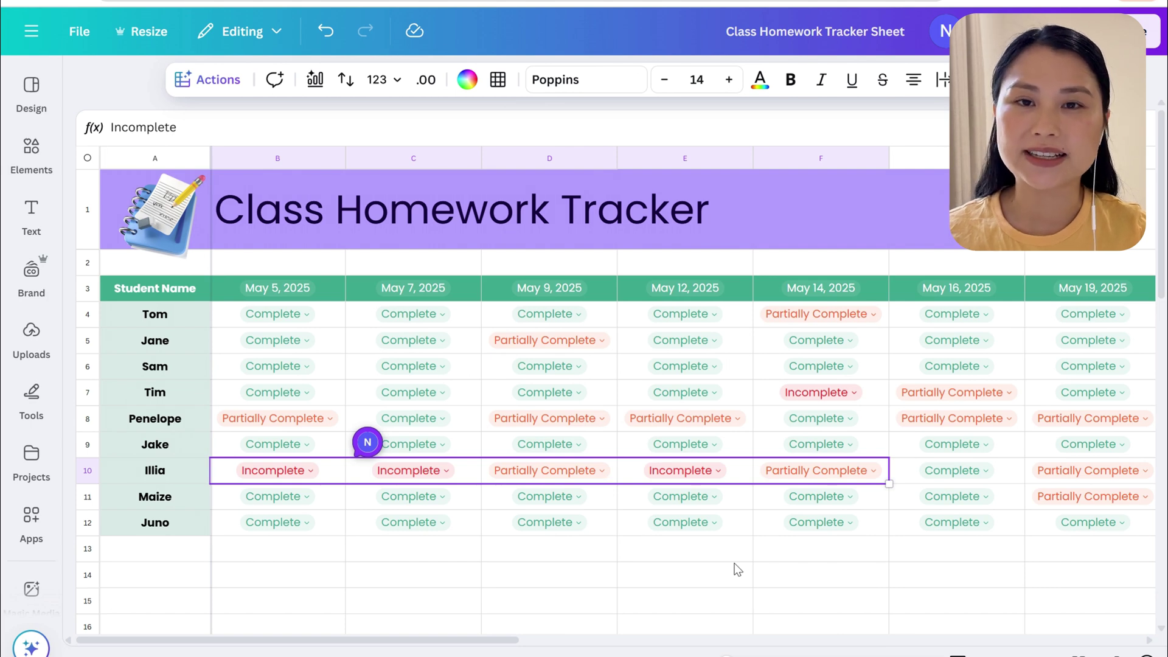
click(413, 548)
Inspect the Complete and Incomplete percentage formulas in L4 and N4, then scroll down to the chart
drag(364, 640, 723, 650)
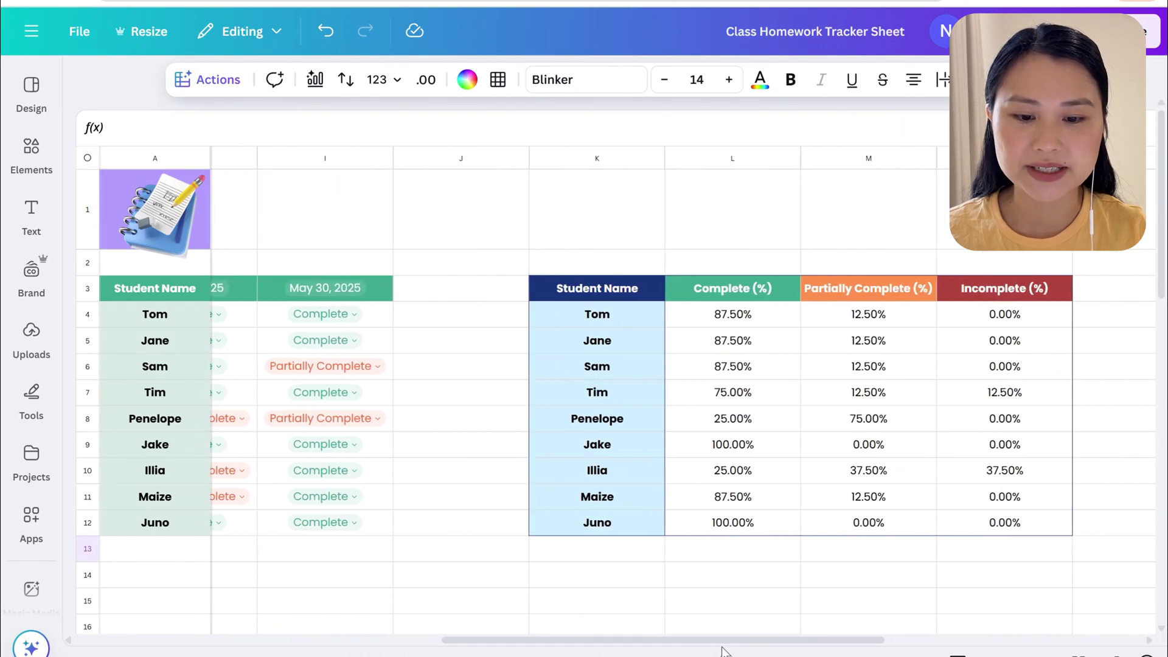
click(781, 324)
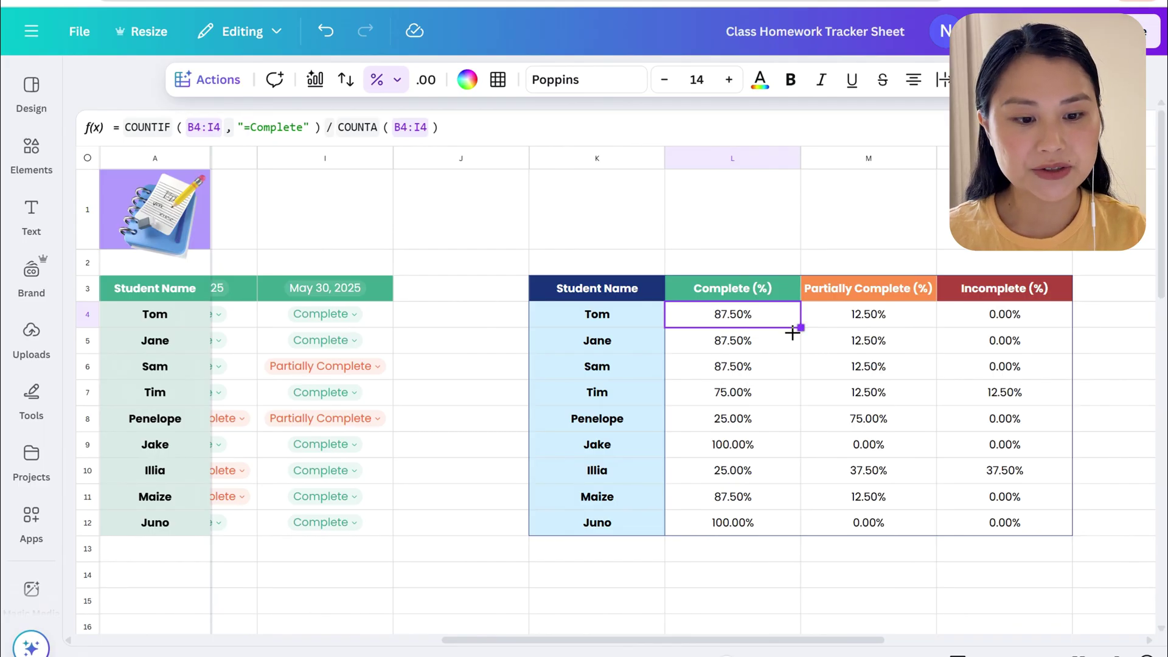
click(992, 320)
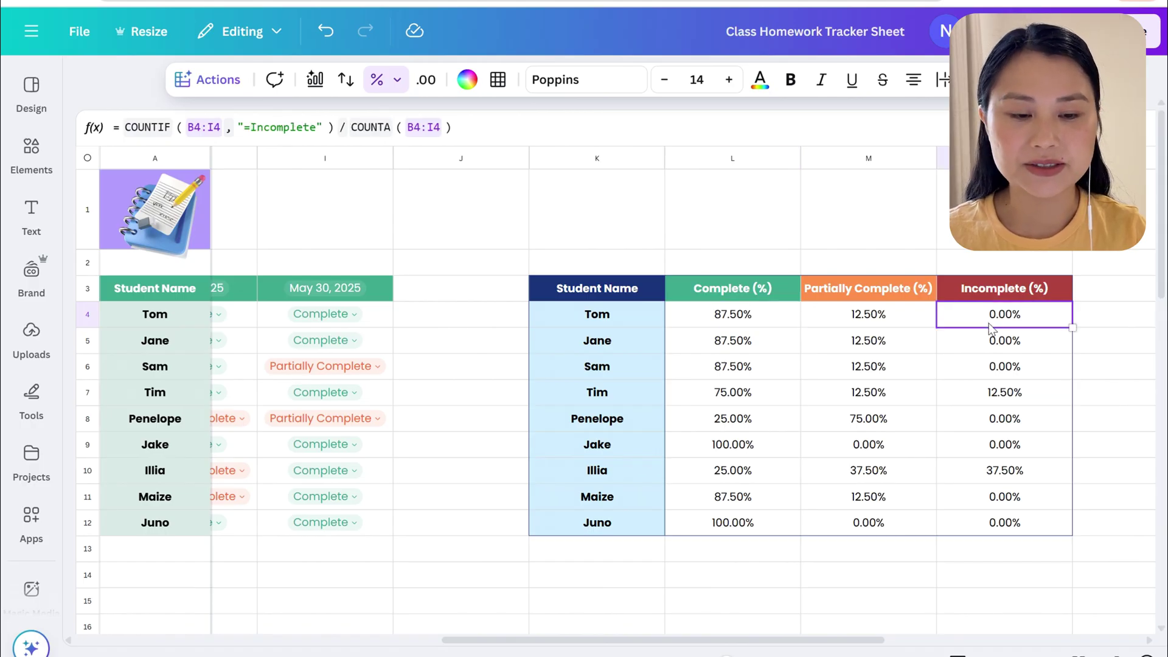
scroll(973, 359, left, 10)
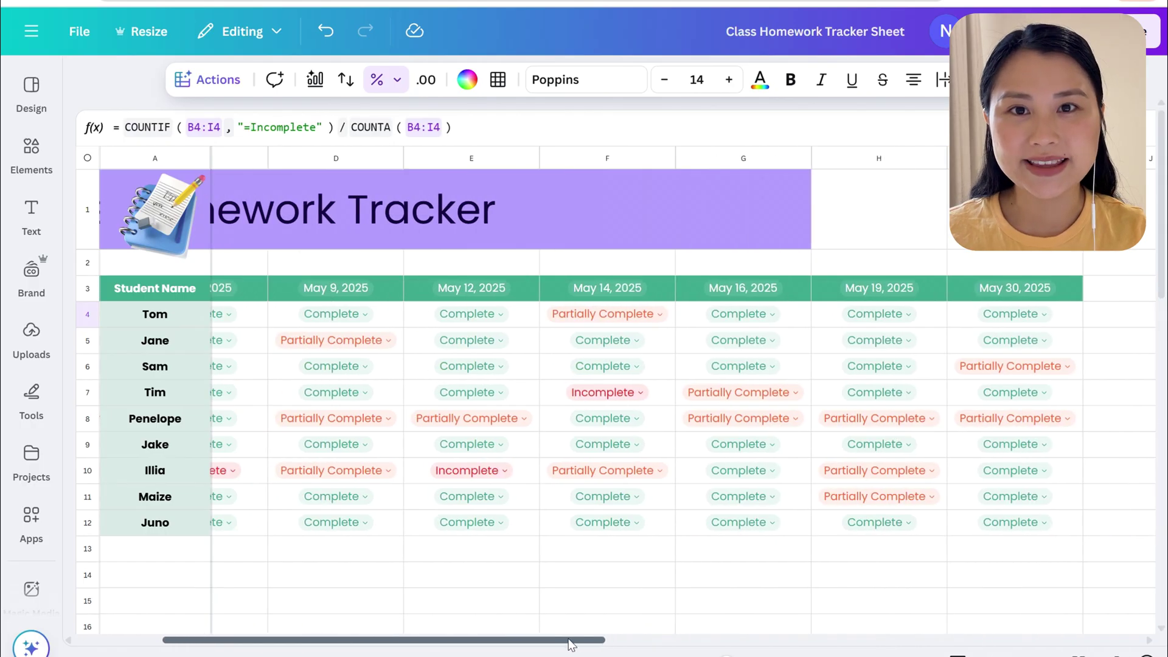
scroll(514, 572, down, 1)
scroll(514, 571, down, 6)
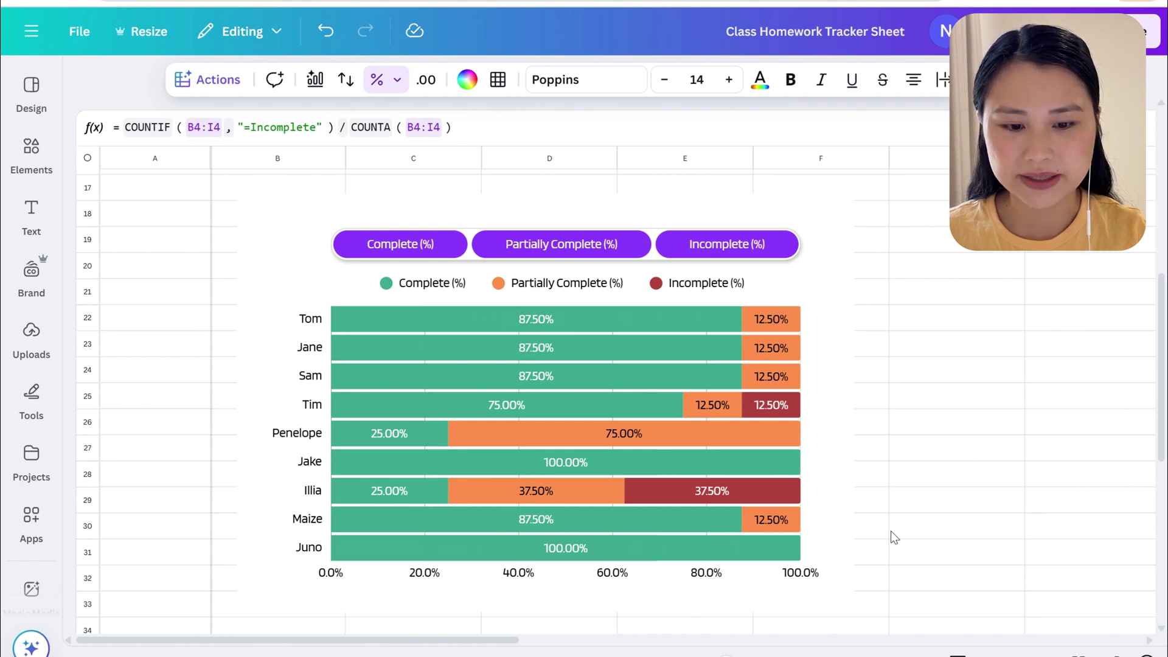
Toggle the chart's Partially Complete, Incomplete and Complete series off and back on
click(619, 244)
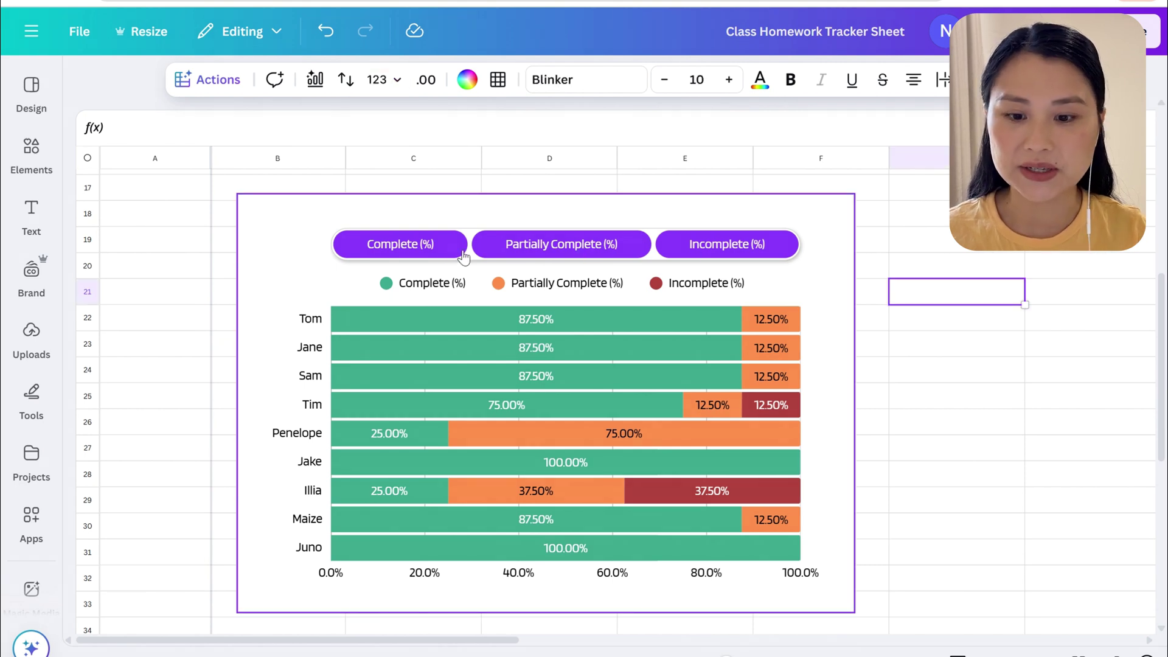
click(543, 243)
click(686, 243)
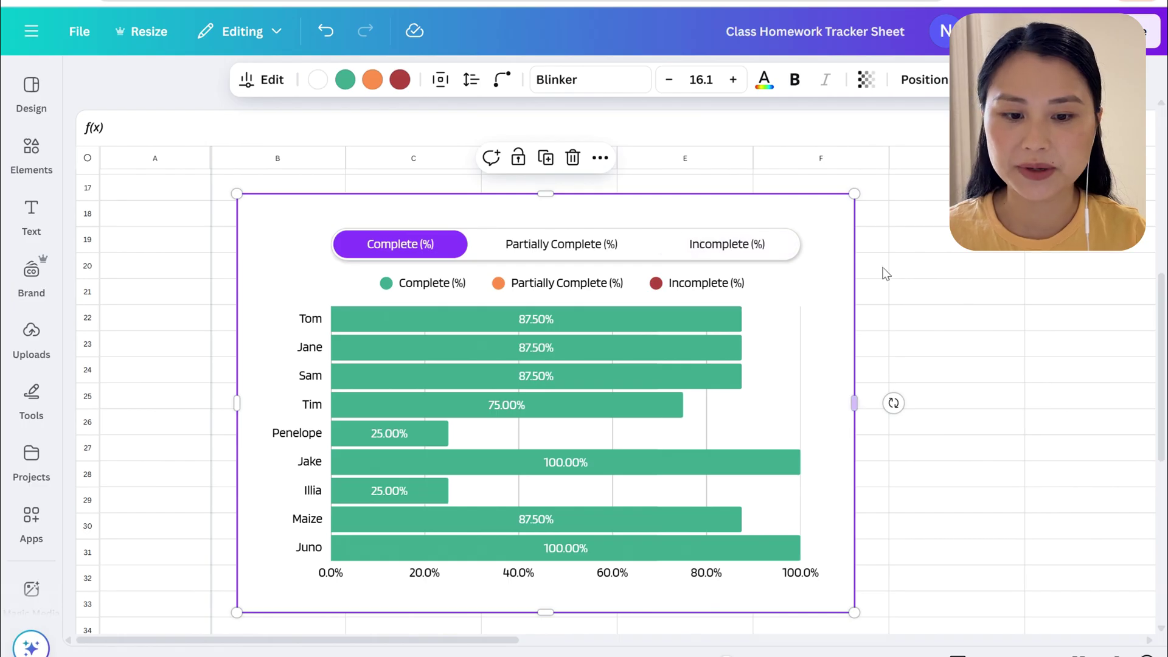
click(724, 243)
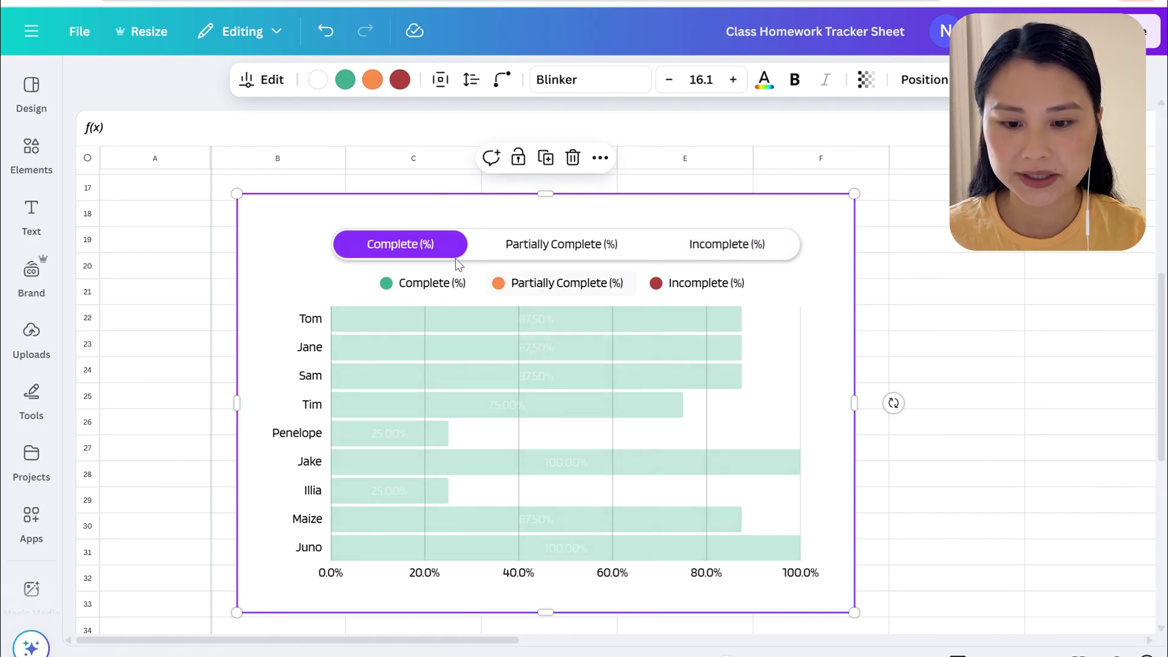
click(393, 255)
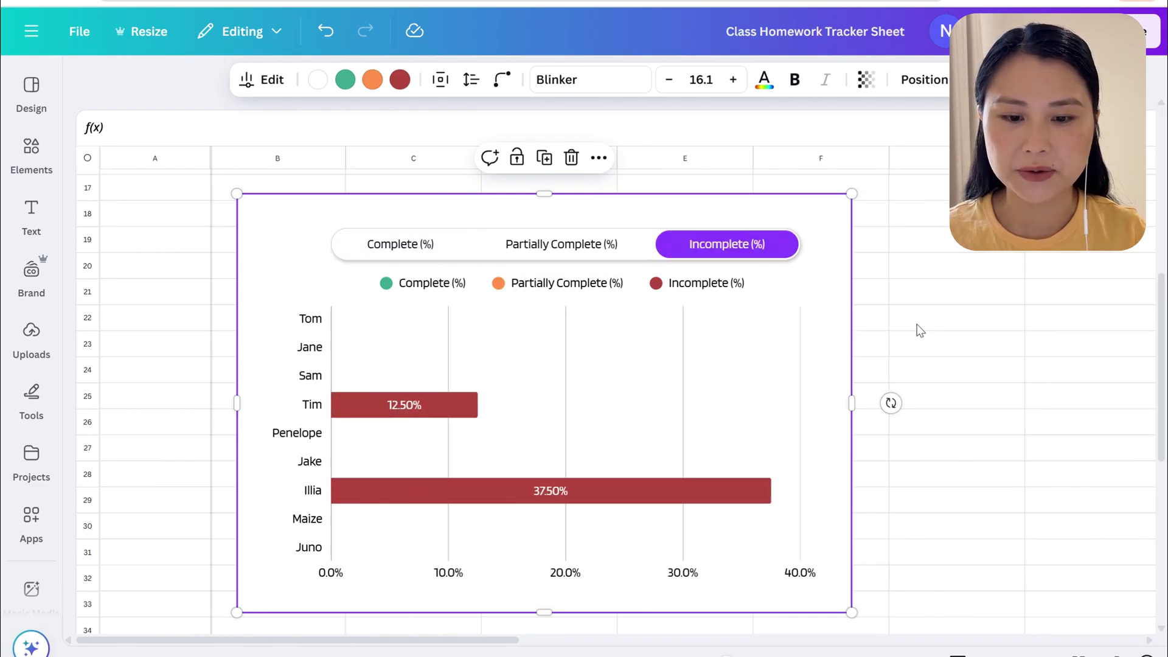
click(604, 243)
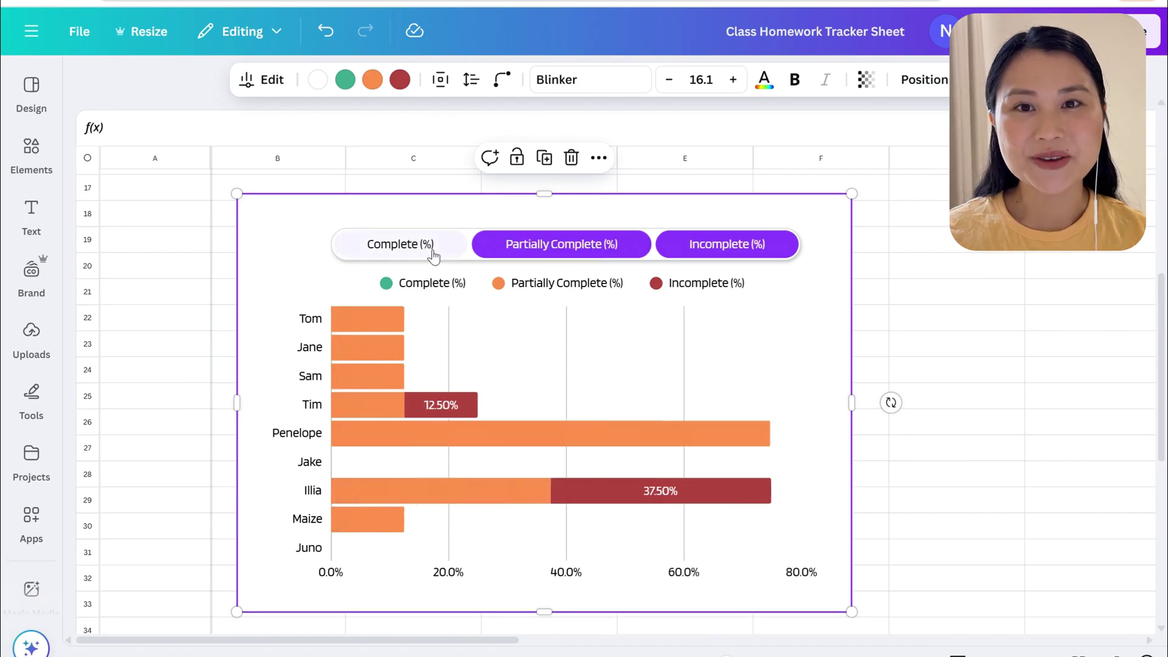
click(429, 246)
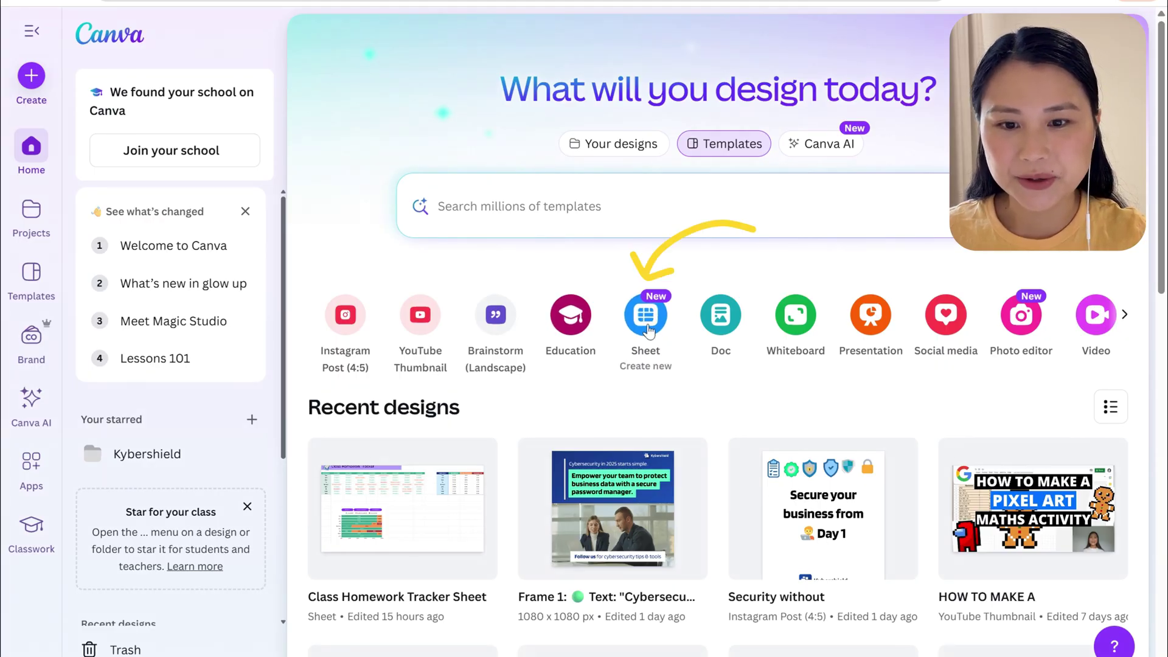
Create a blank sheet and enter 'Class Homework Tracker' in B1 at font size 48
click(646, 317)
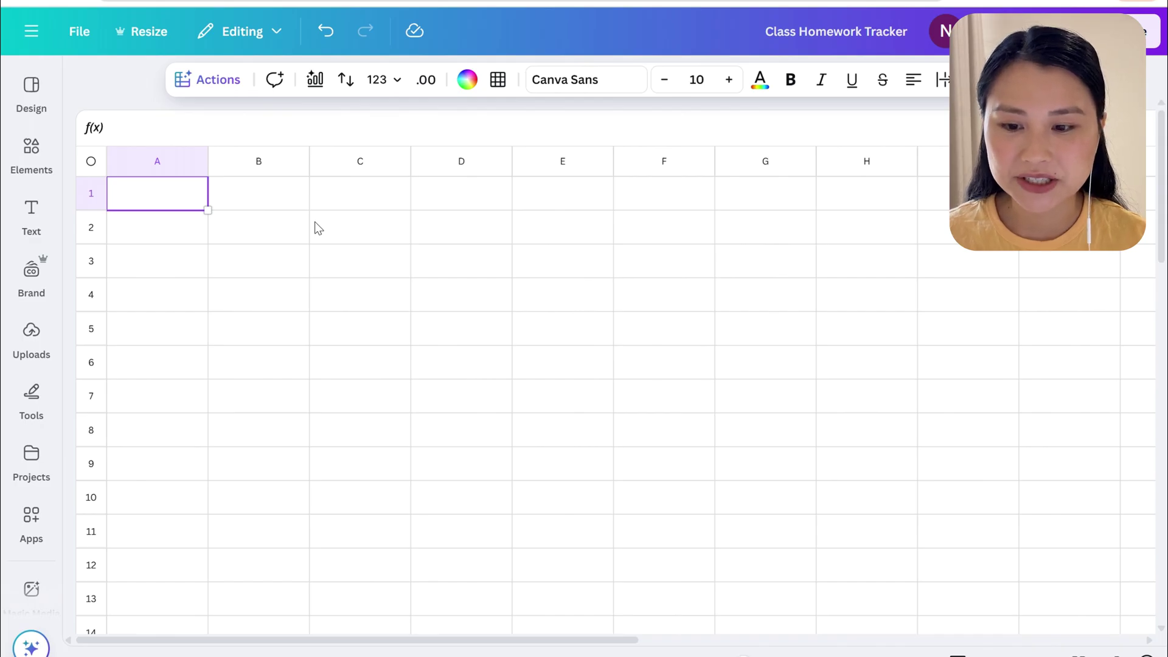
click(286, 207)
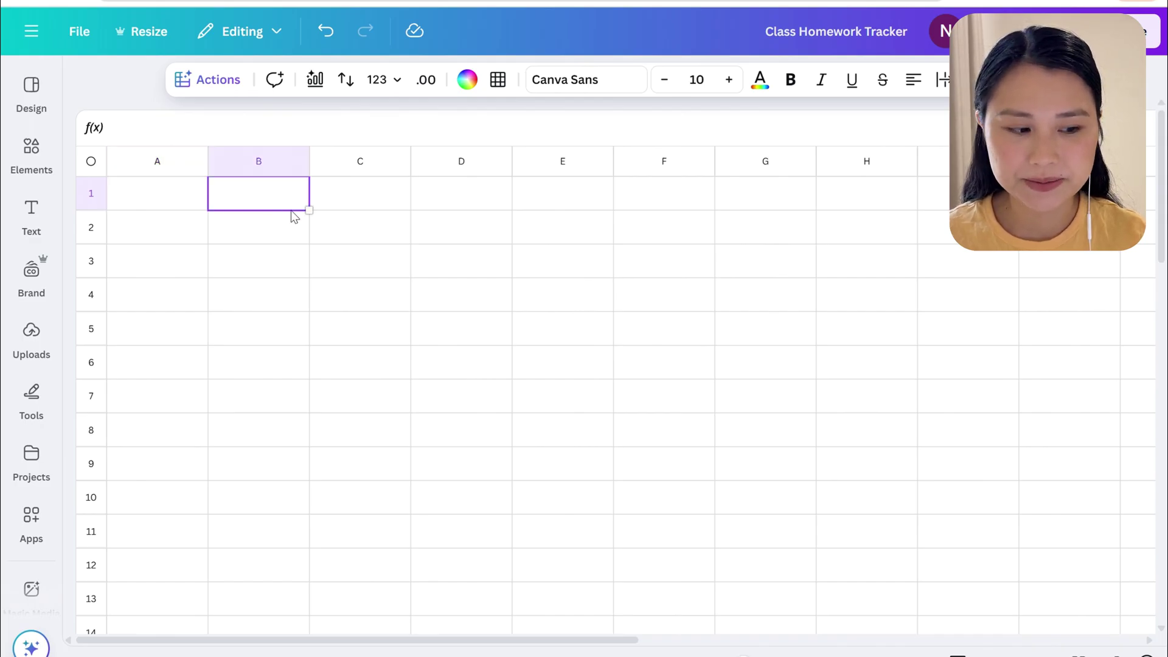
text(Class Hom)
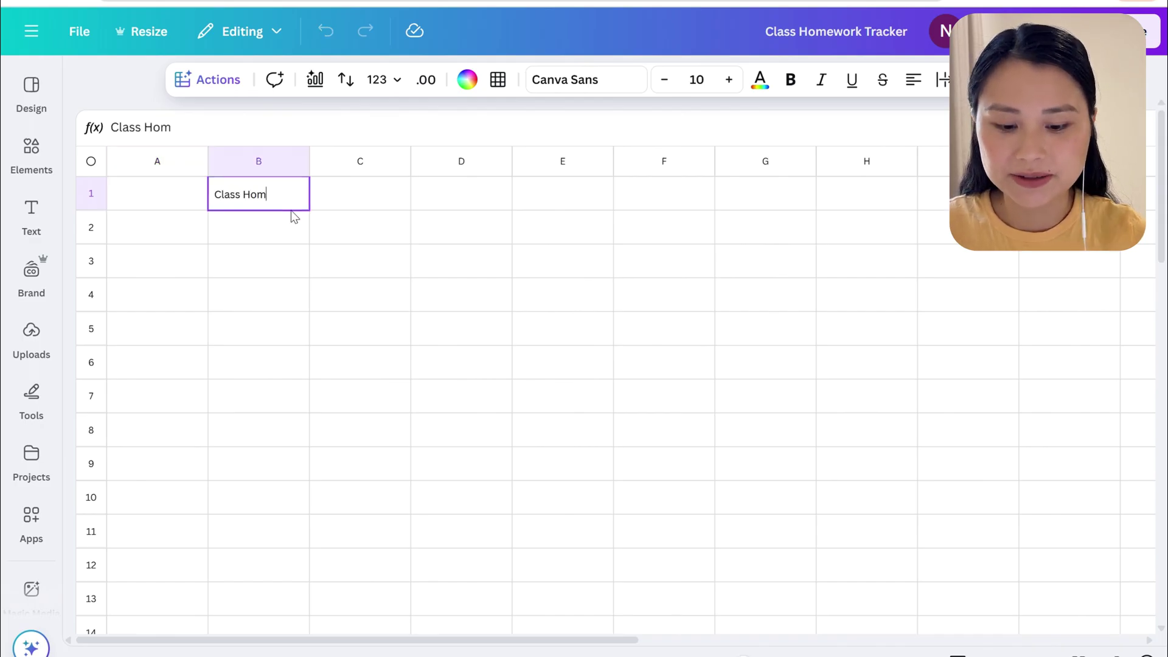
text(ework Tracker)
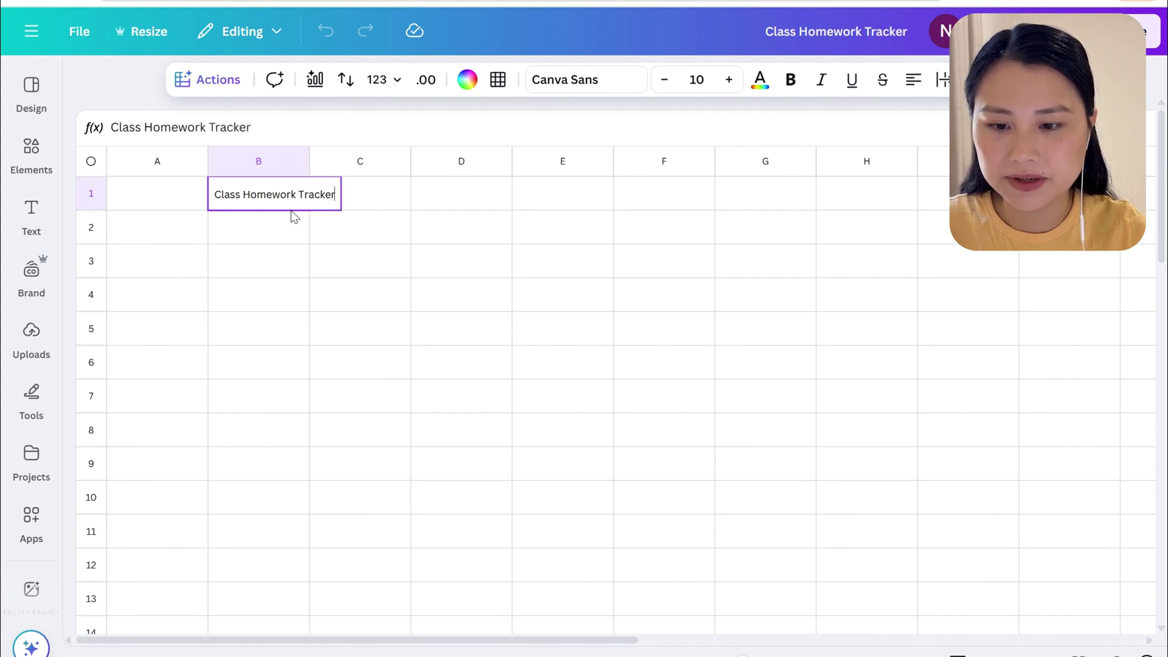
click(697, 79)
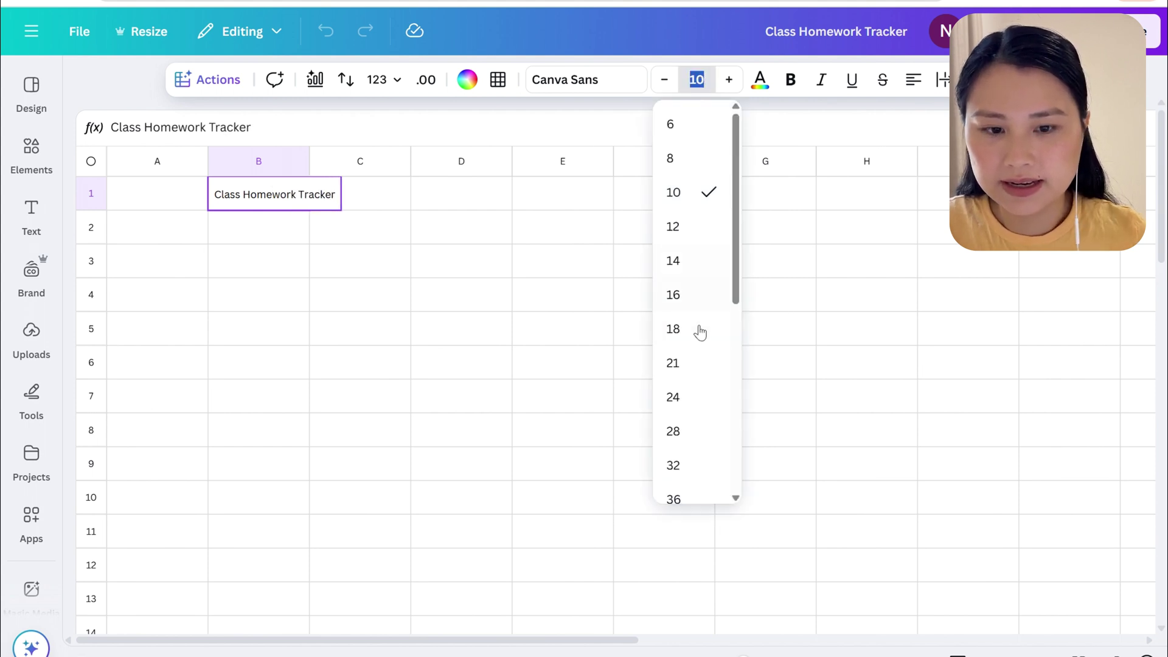
click(693, 465)
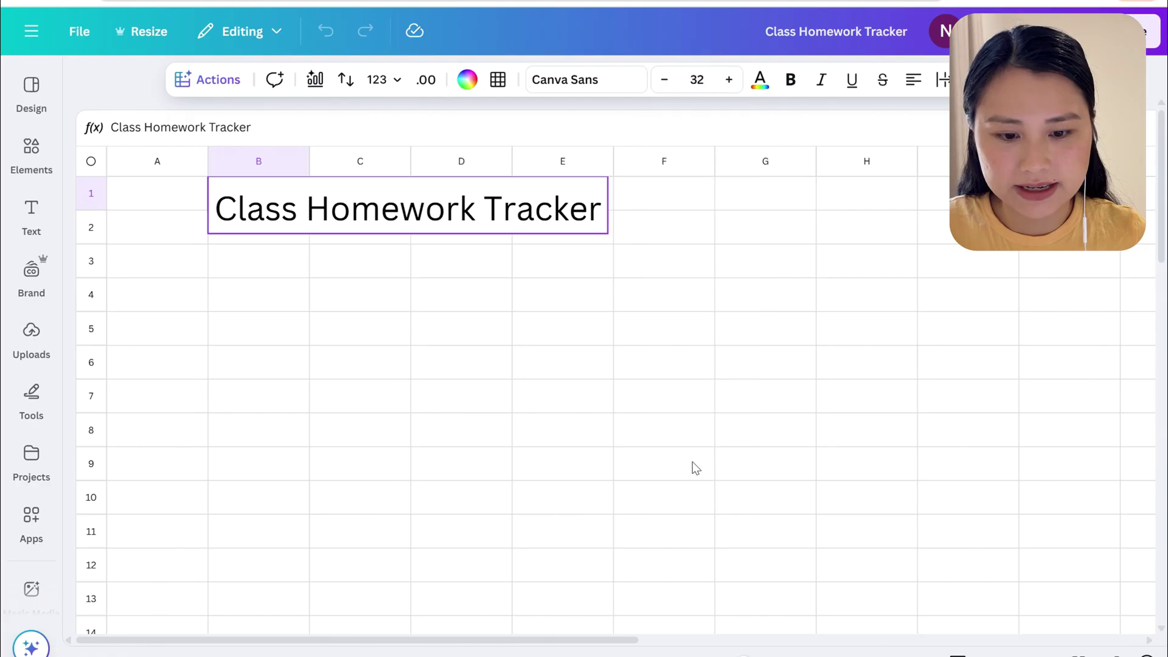
click(704, 79)
click(691, 404)
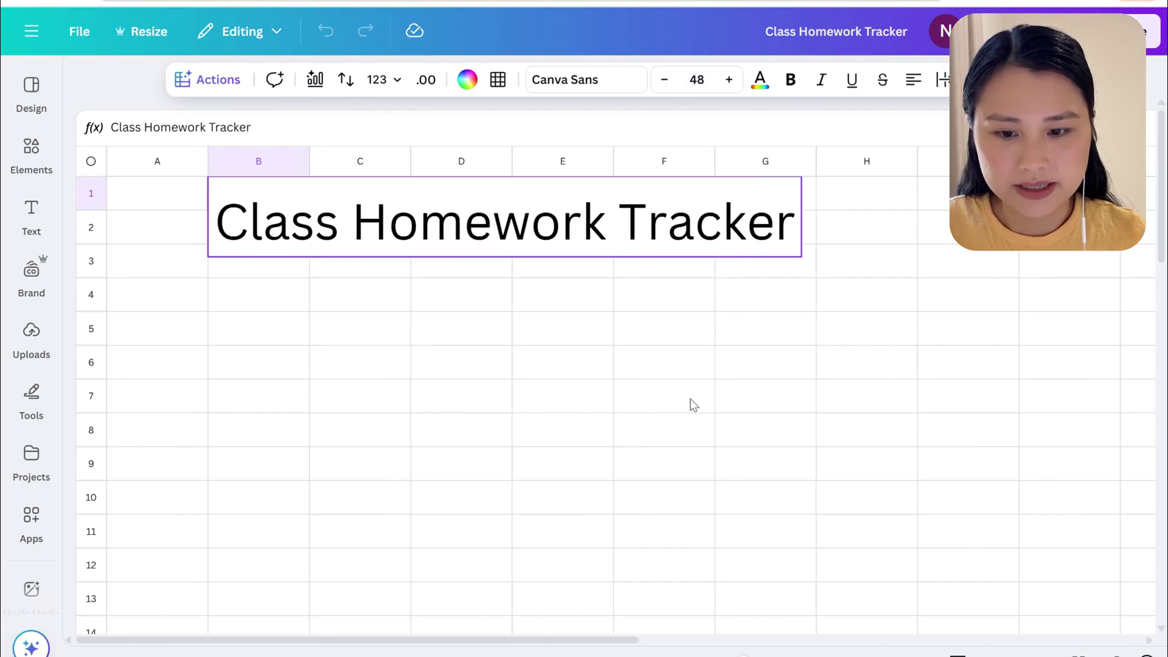
click(374, 277)
Fill row 1 from A to I with purple #946CDE
drag(175, 221, 998, 224)
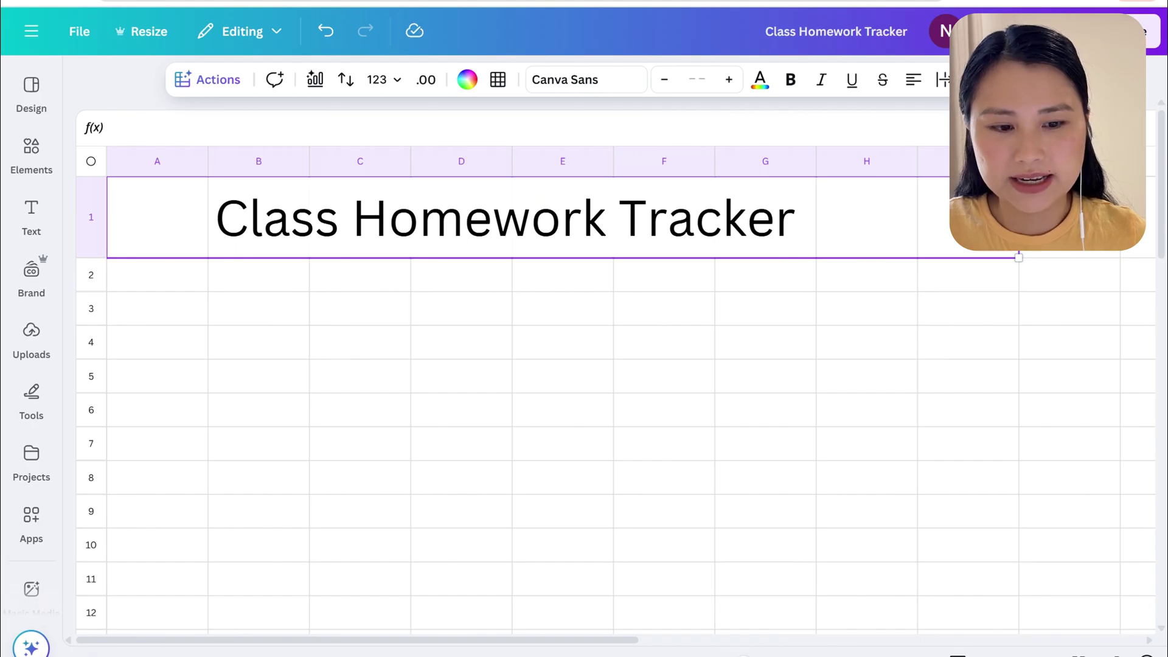
click(467, 79)
click(260, 403)
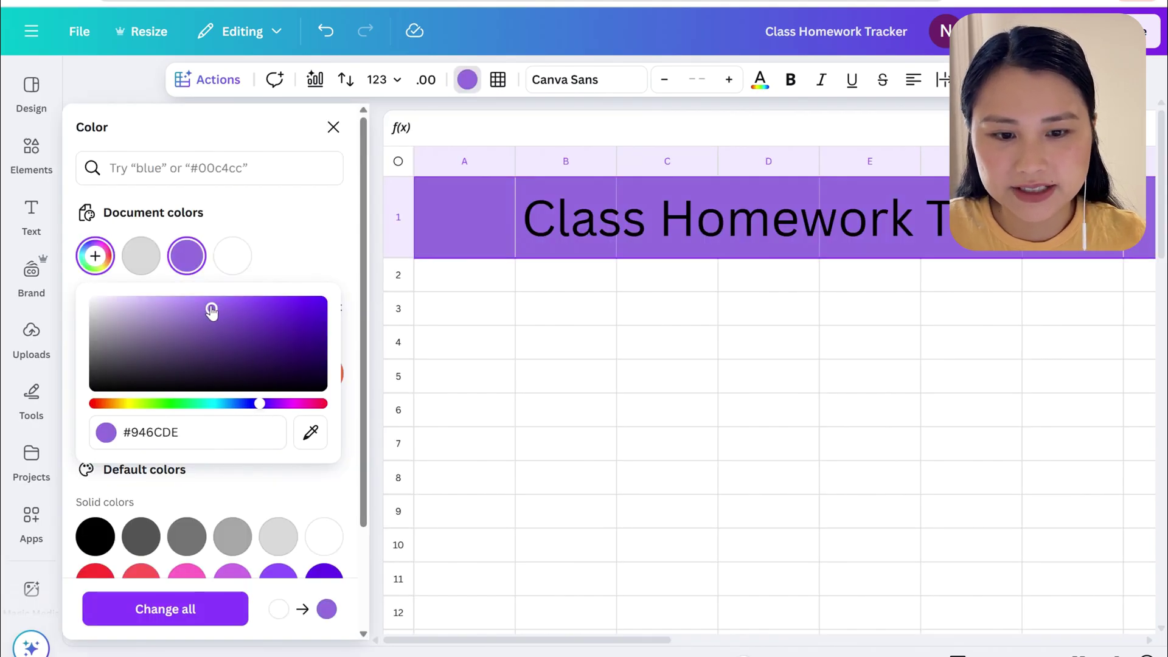
click(553, 281)
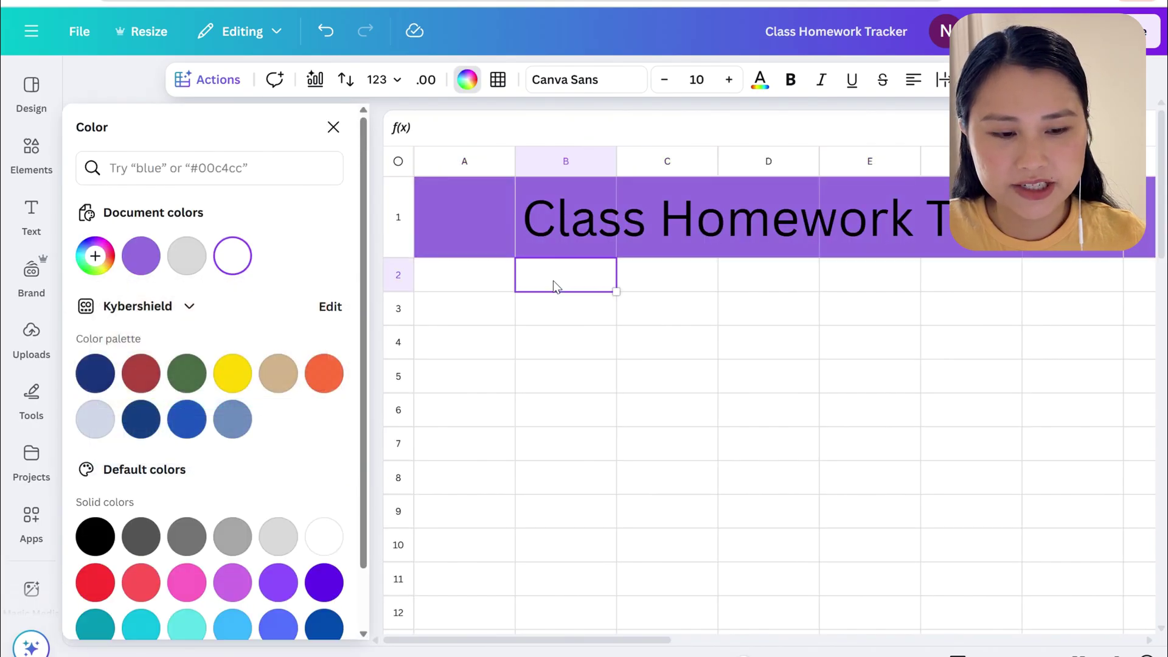
Shrink and position the notebook image to fit inside A1
click(450, 225)
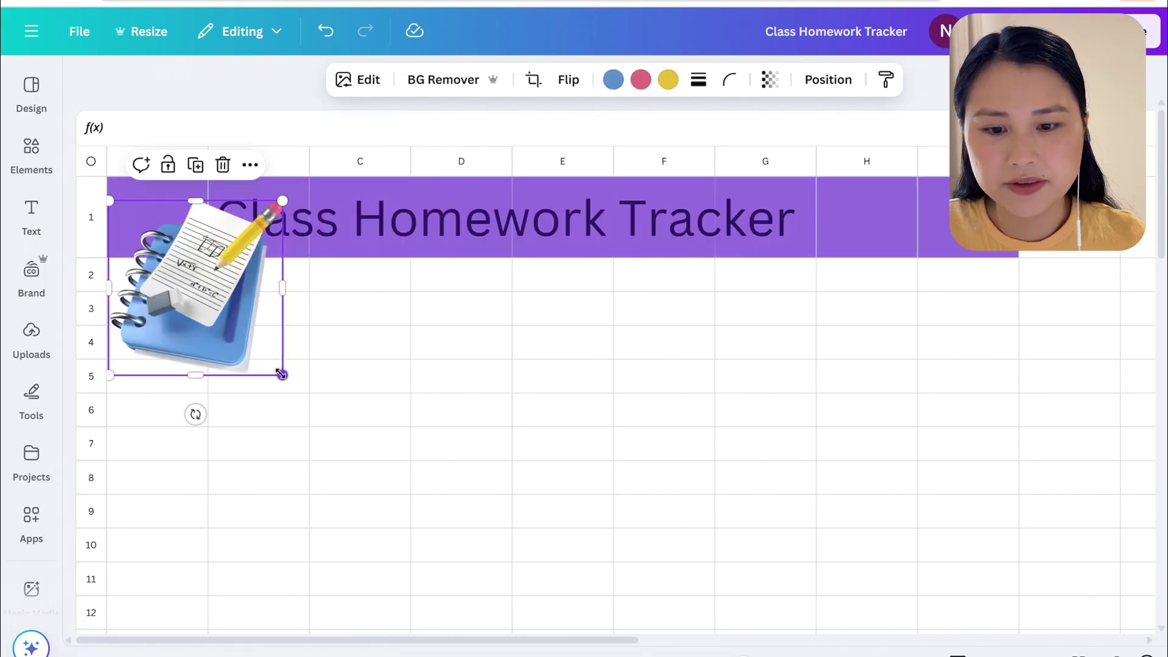
drag(281, 374, 202, 292)
drag(155, 238, 163, 237)
Enter a 'Name' header in A3 using the Poppins font
click(166, 304)
text(Name)
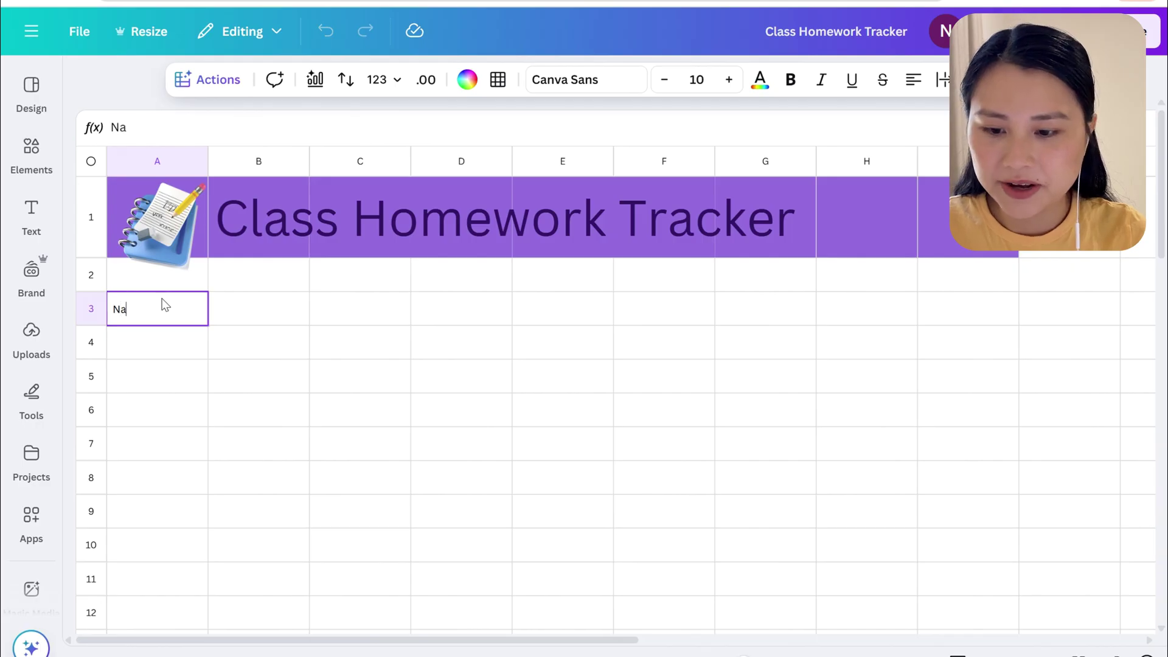
click(626, 87)
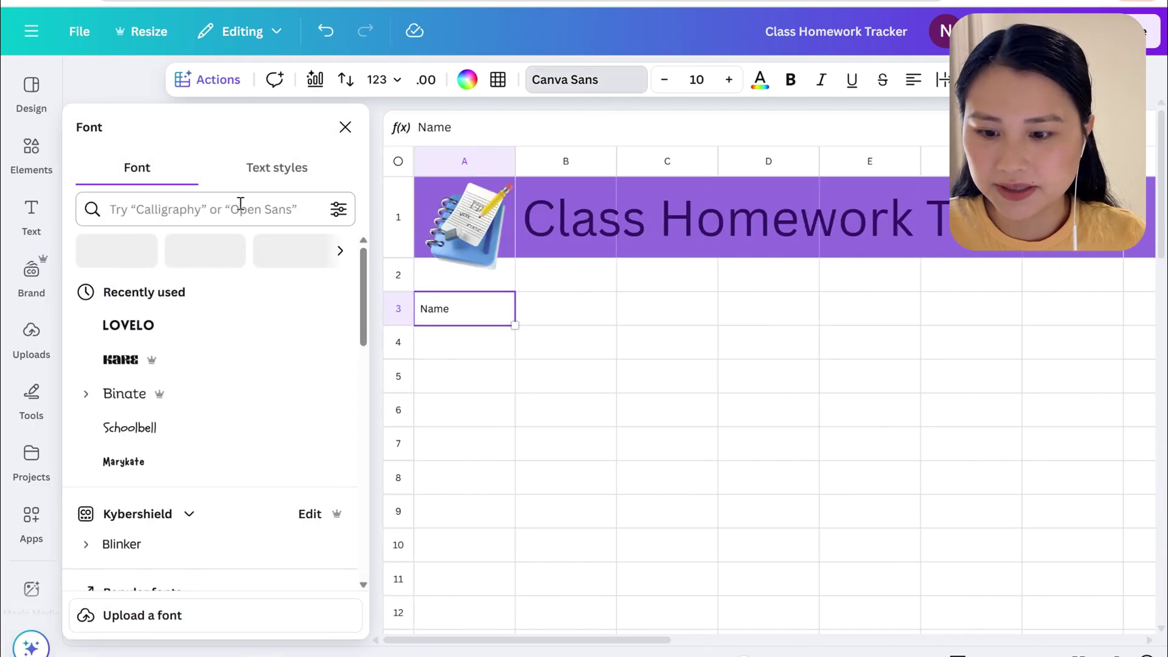
click(225, 208)
text(poppins)
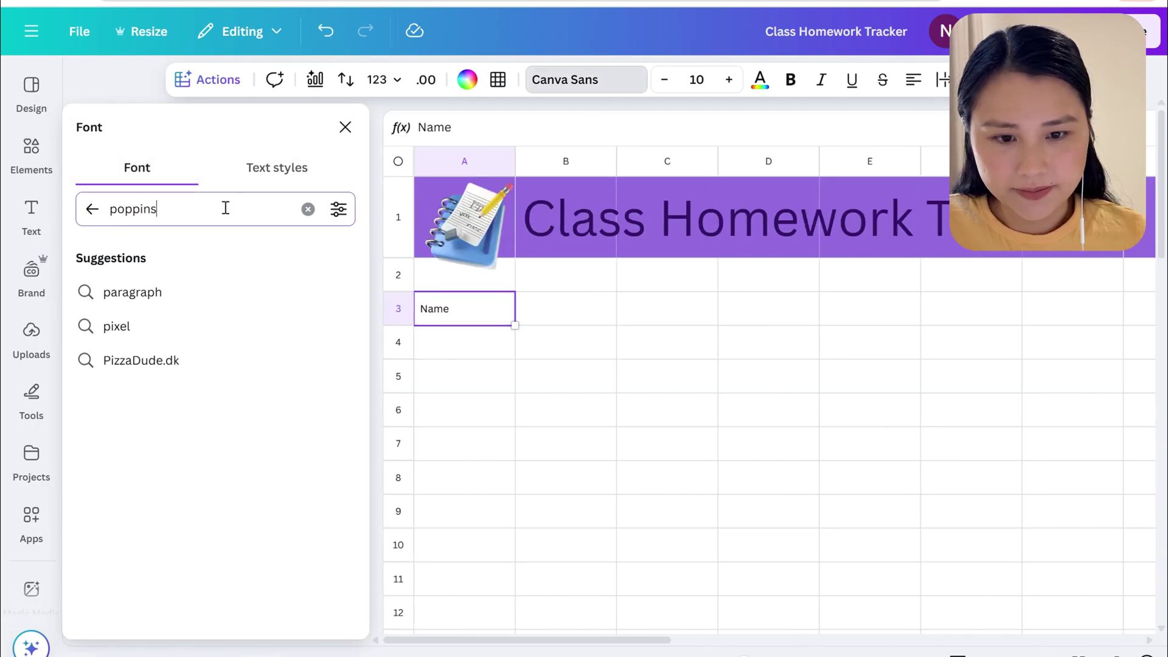
click(209, 291)
click(294, 321)
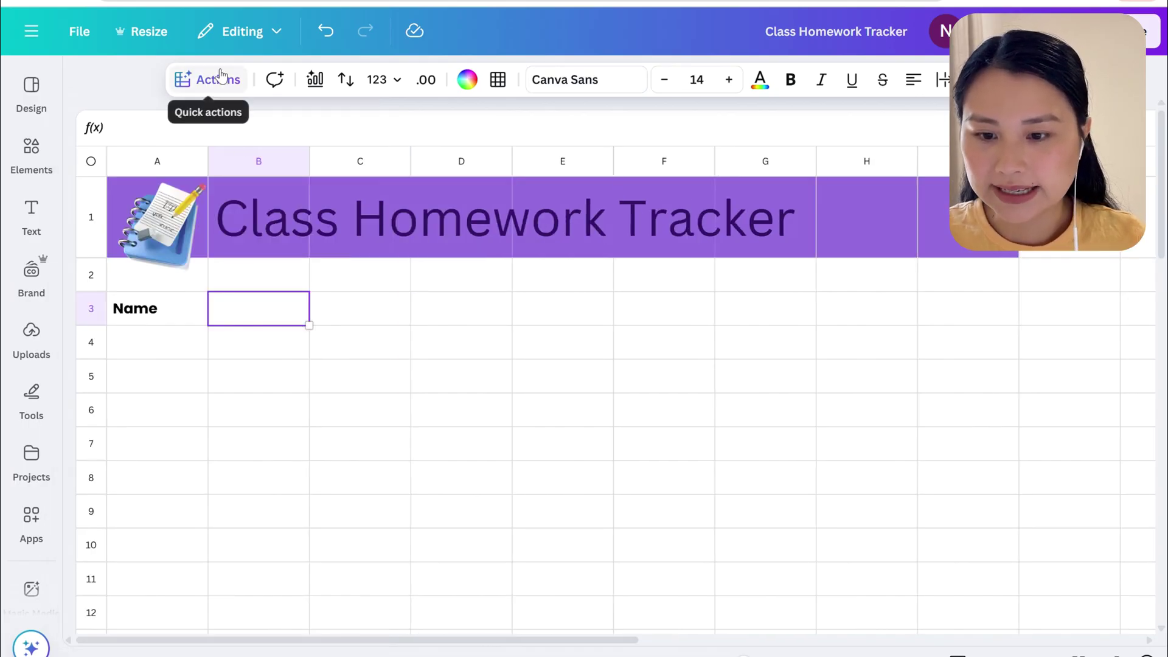
Insert a date field in B3 and copy it across C3 to I3
click(221, 88)
drag(436, 185, 436, 274)
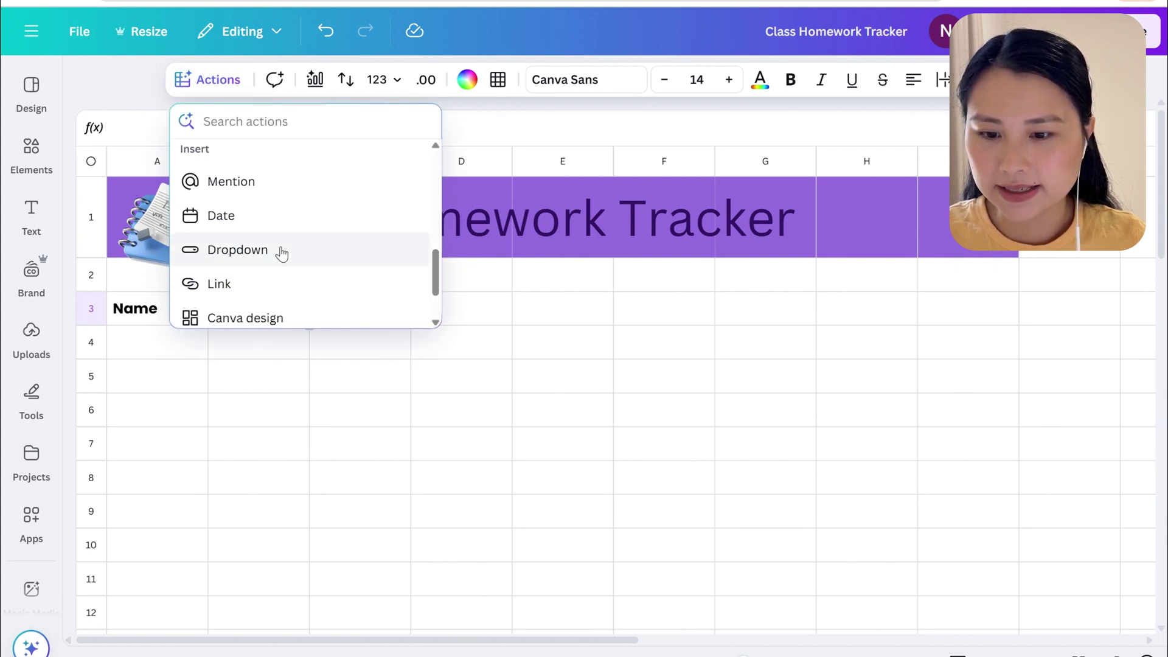
click(236, 222)
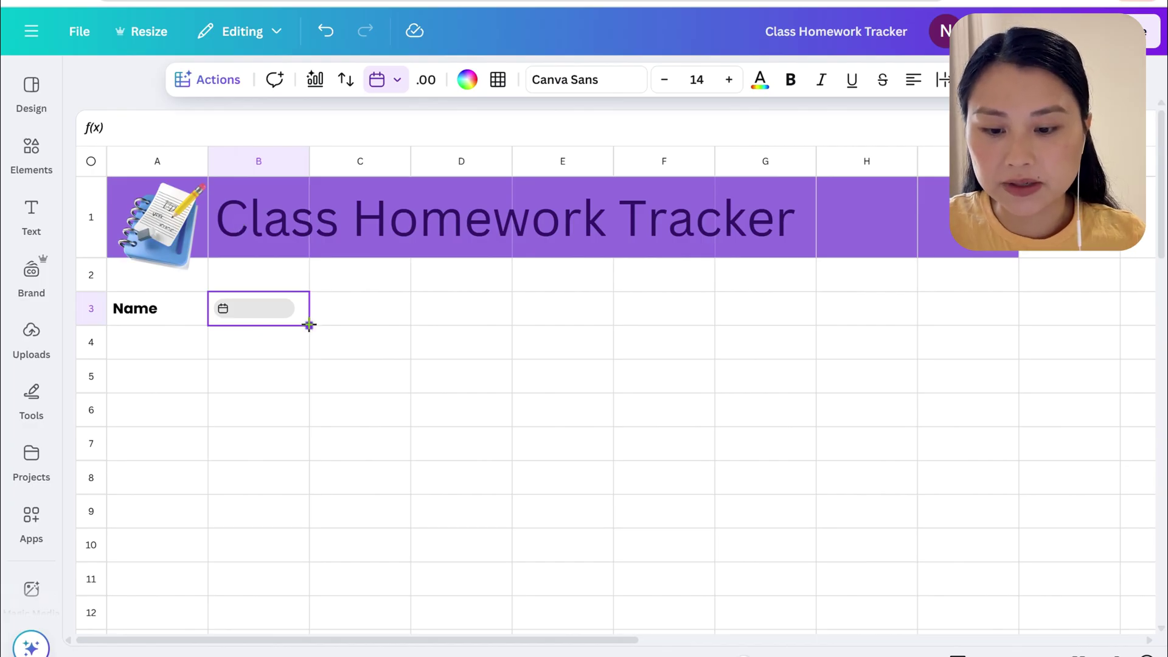
drag(309, 325, 957, 323)
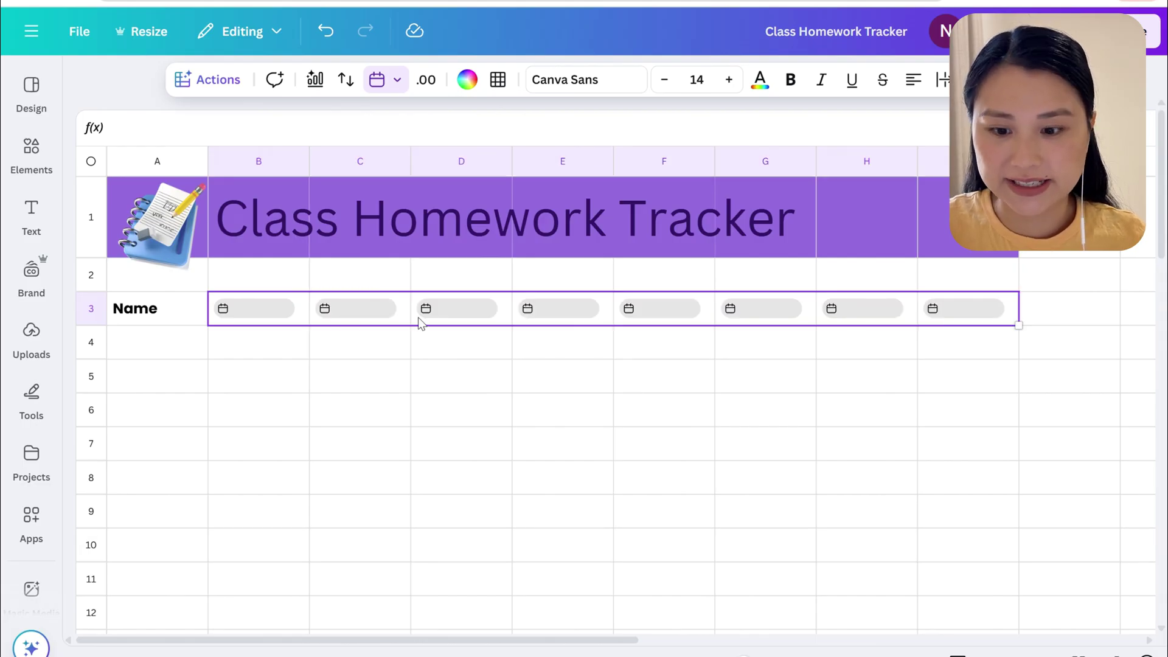
Give header row 3 a custom green background
shift+click(159, 314)
click(467, 79)
click(95, 256)
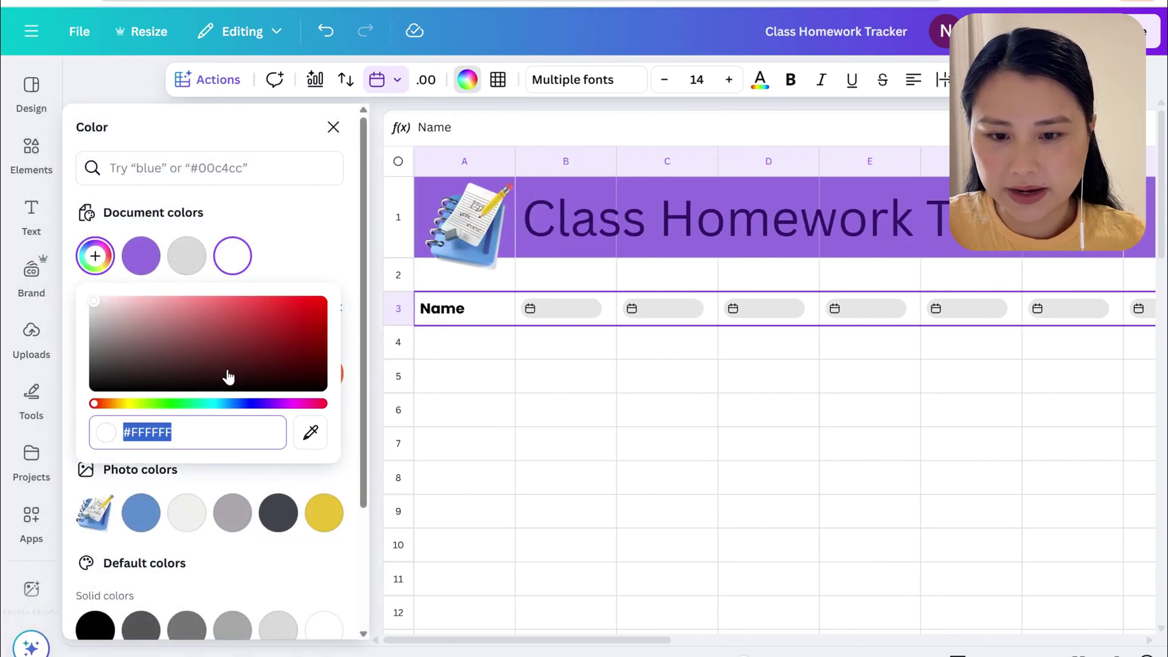
click(177, 404)
click(187, 334)
click(333, 129)
click(333, 129)
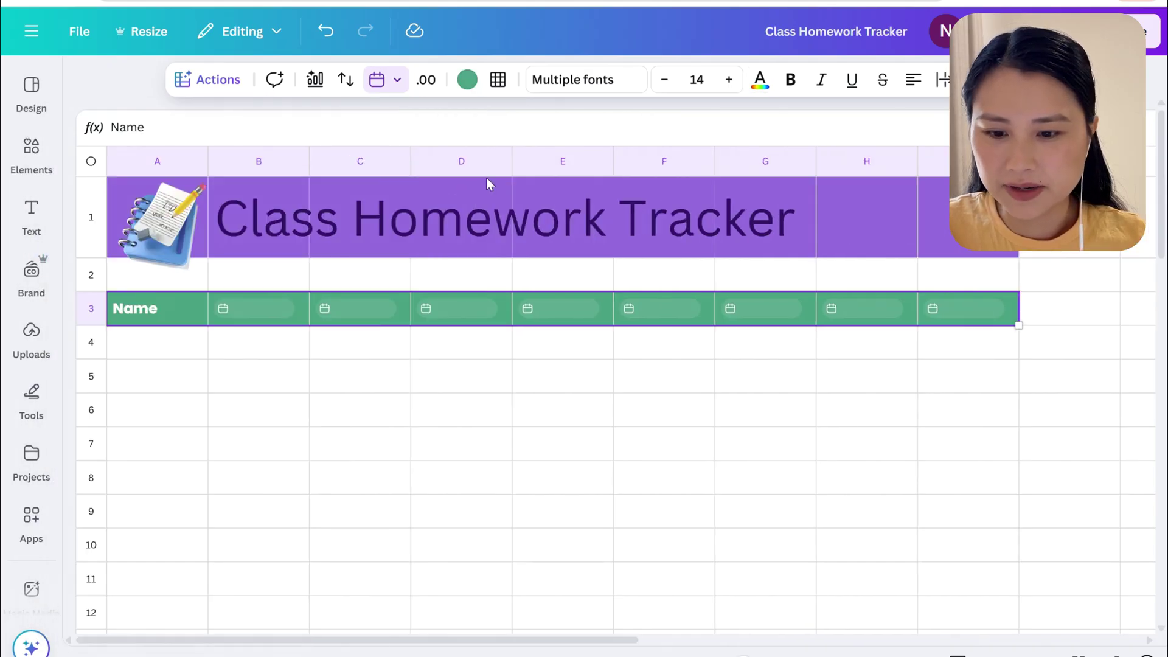
Enter the first student's name in A4 and create a new dropdown in B4
click(203, 342)
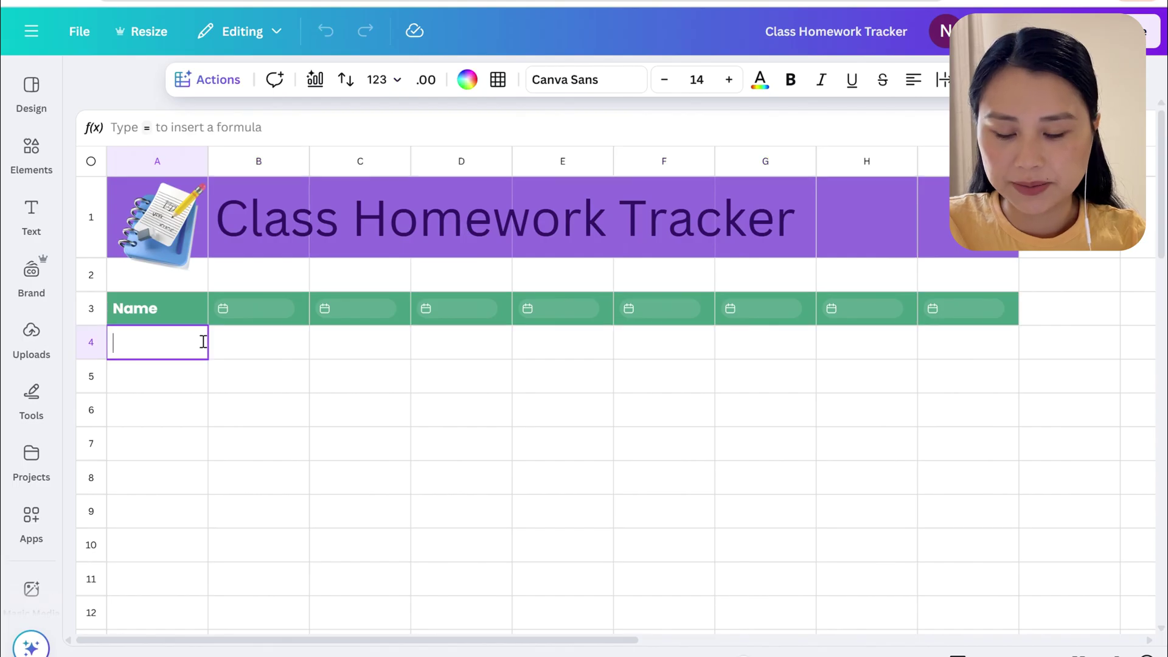
text(Tom)
key(Return)
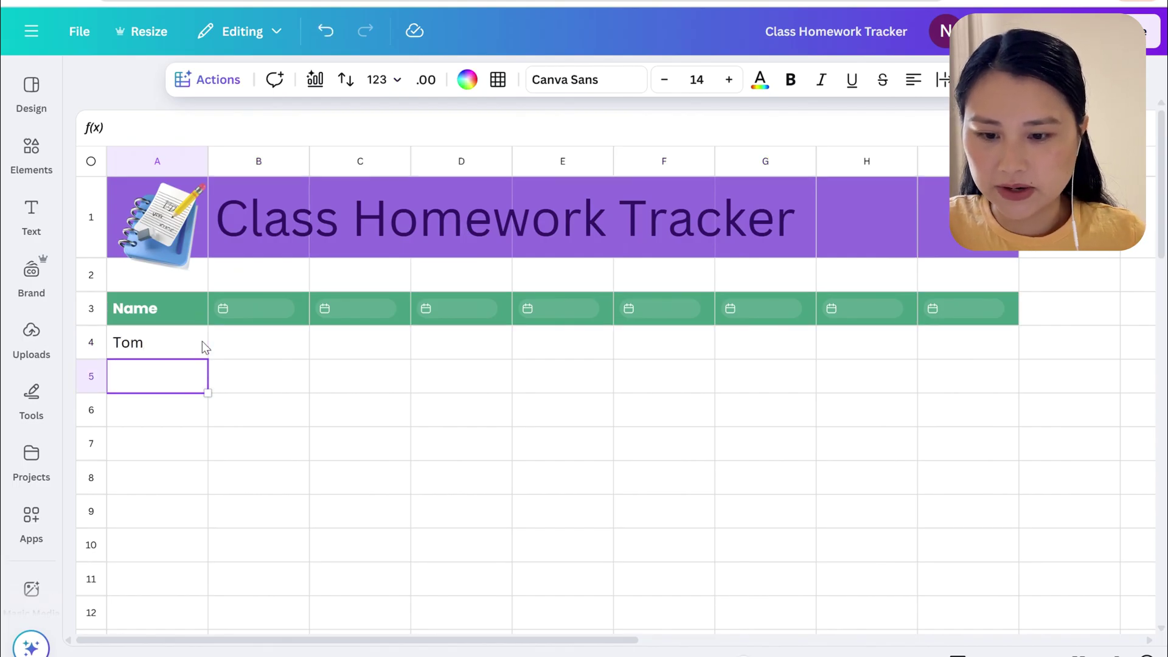
click(250, 337)
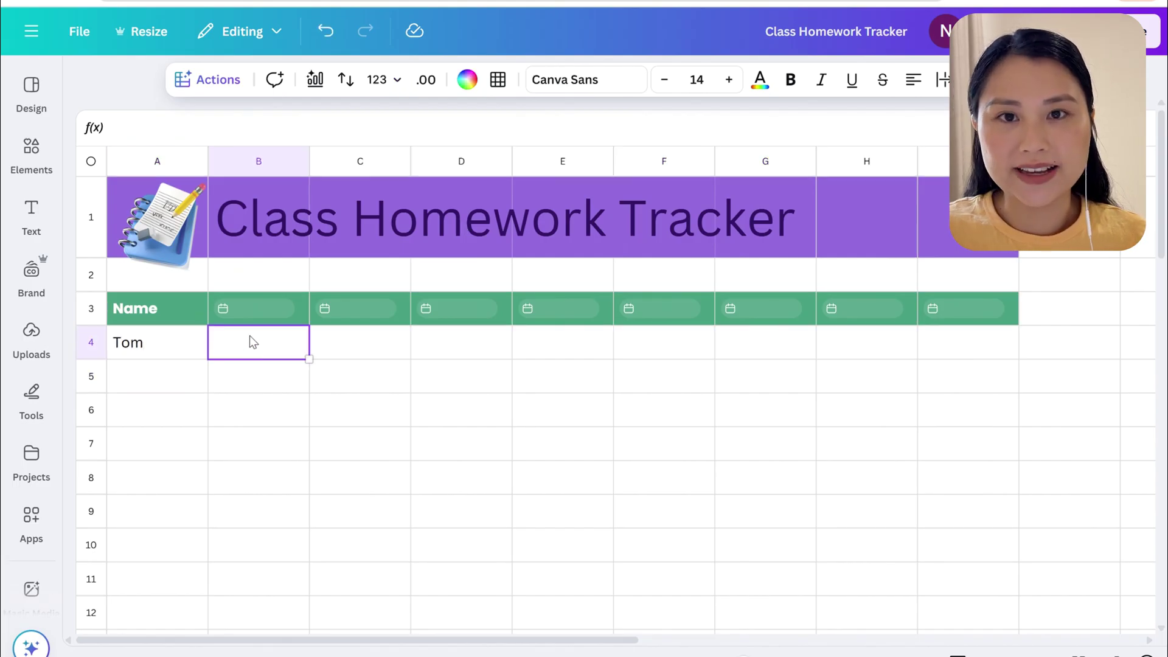
click(226, 84)
drag(431, 174, 432, 278)
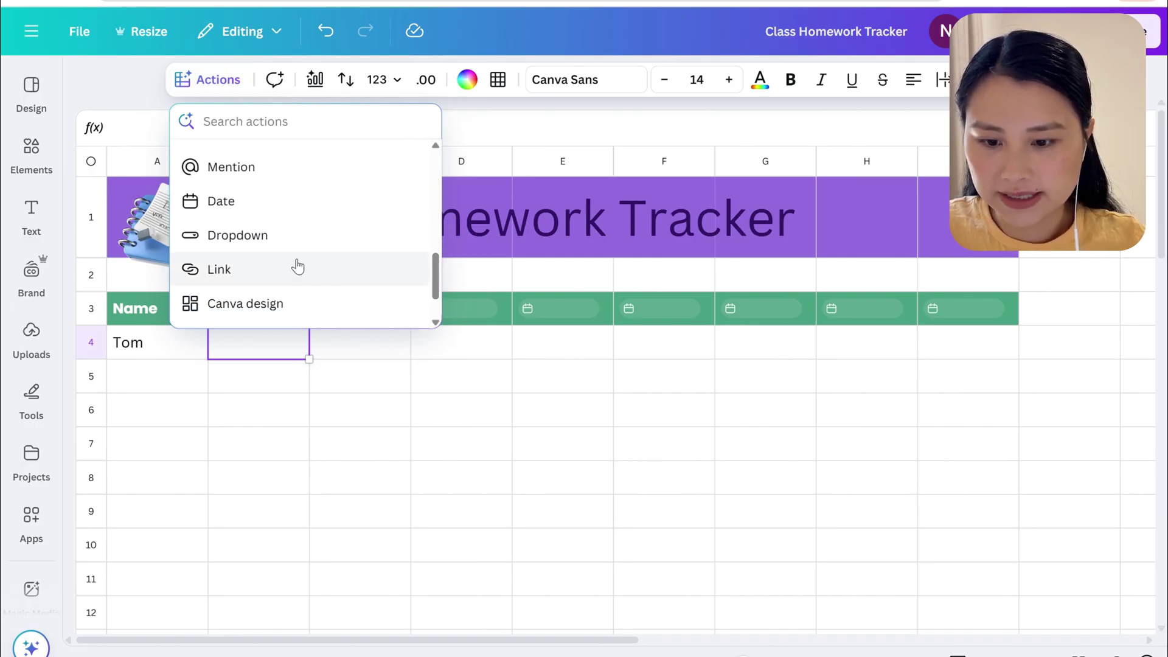
click(255, 247)
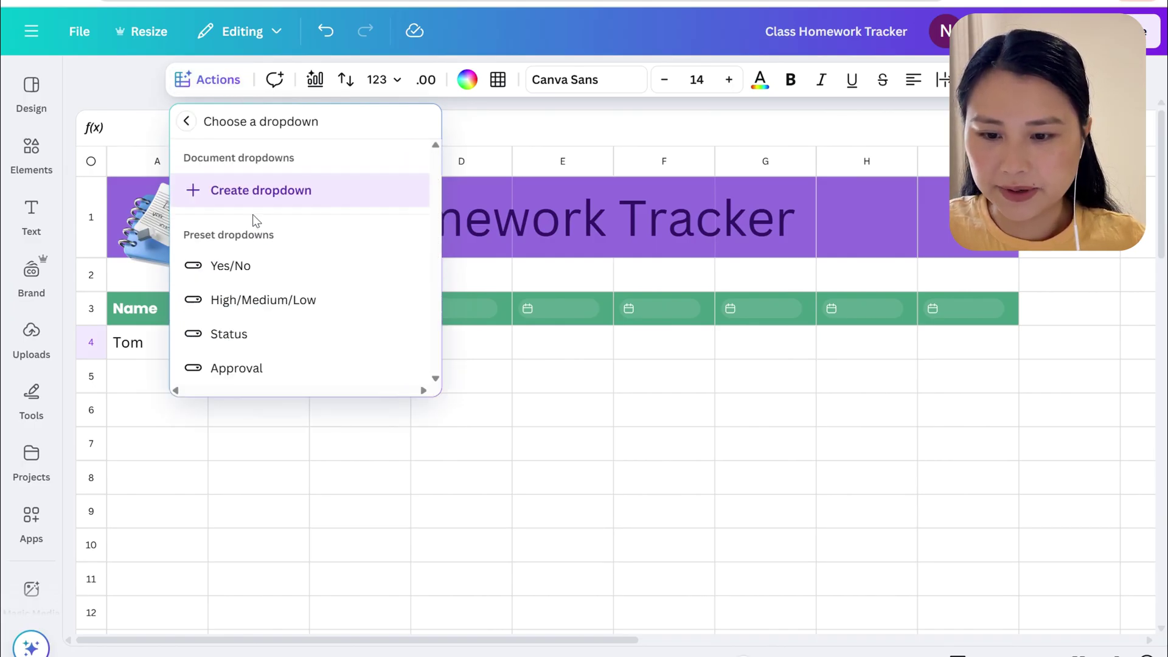
click(252, 194)
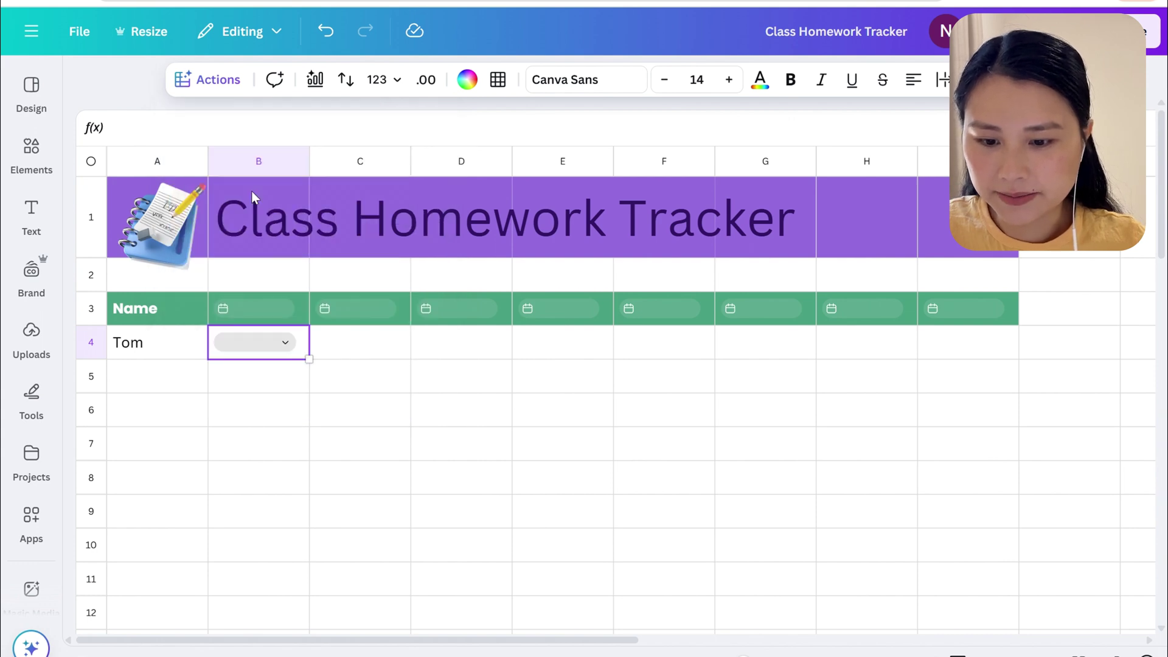
Rename the first dropdown option Complete, colour it green, and set B4 to it
click(285, 342)
mouse_move(295, 394)
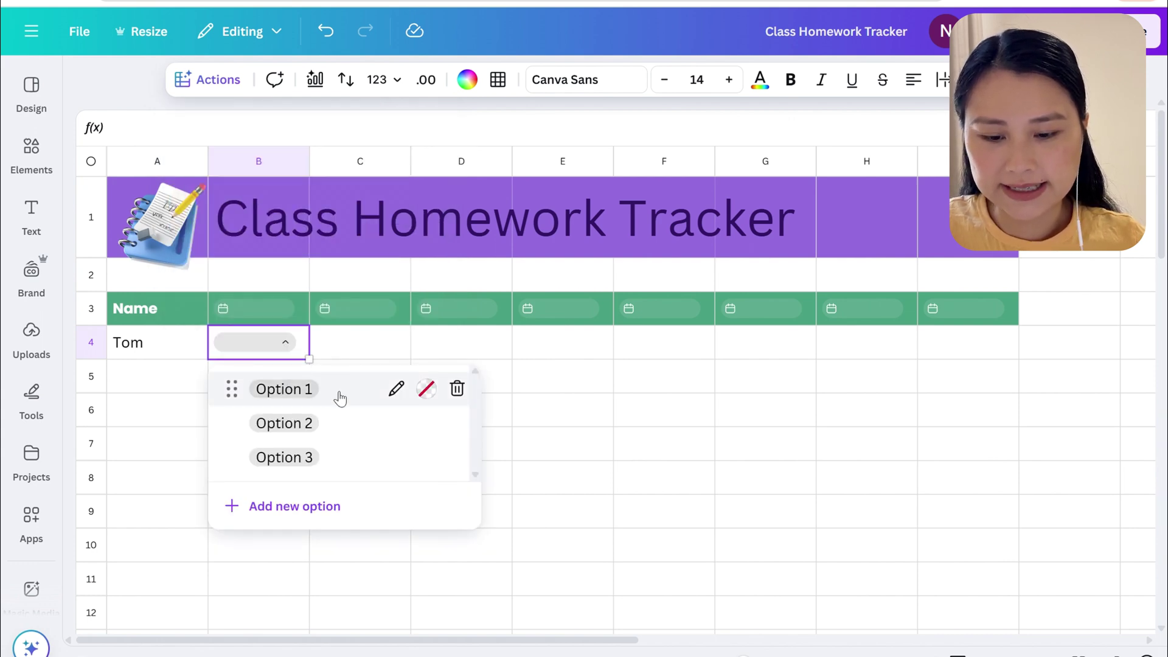
click(397, 390)
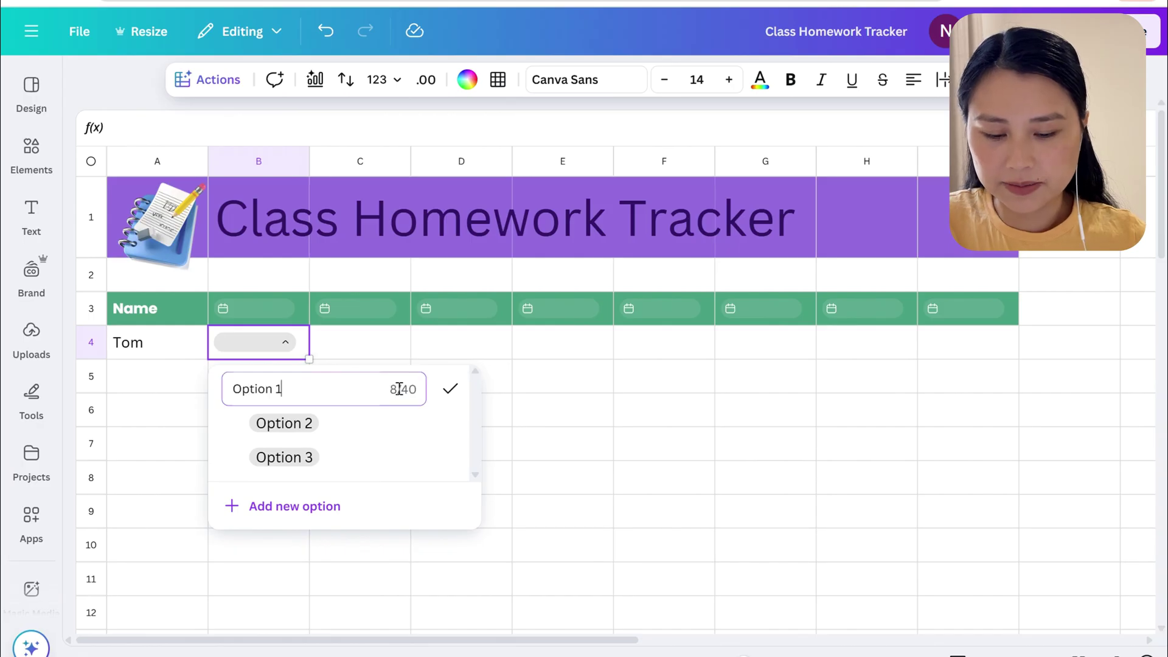
text(Complete)
click(450, 389)
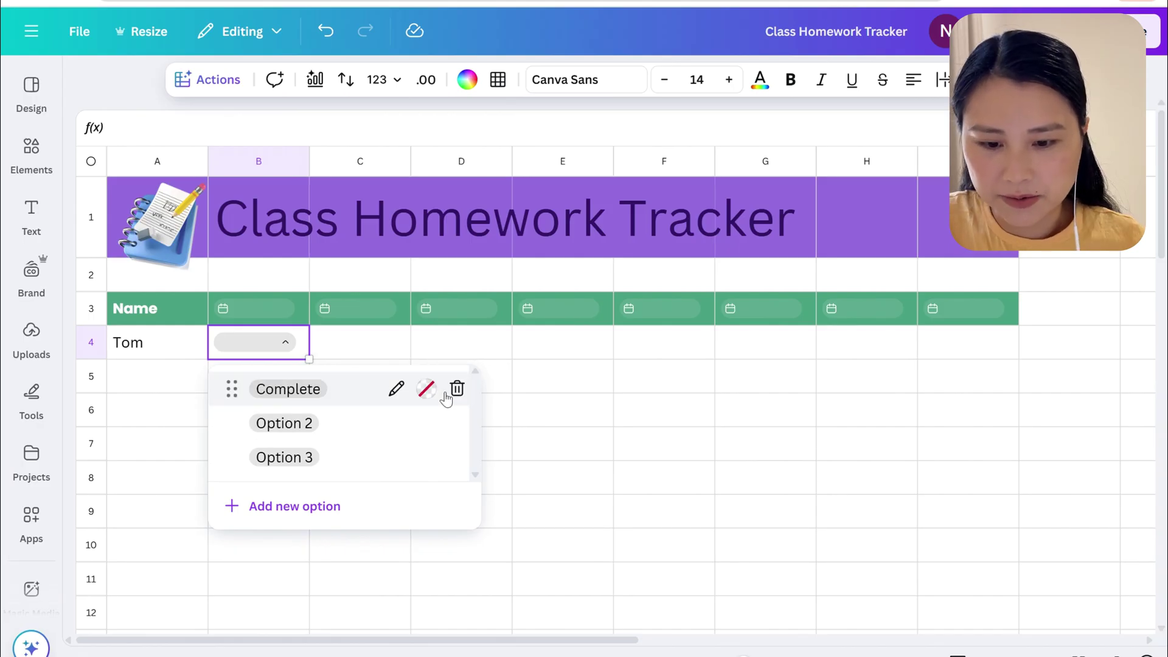
click(428, 392)
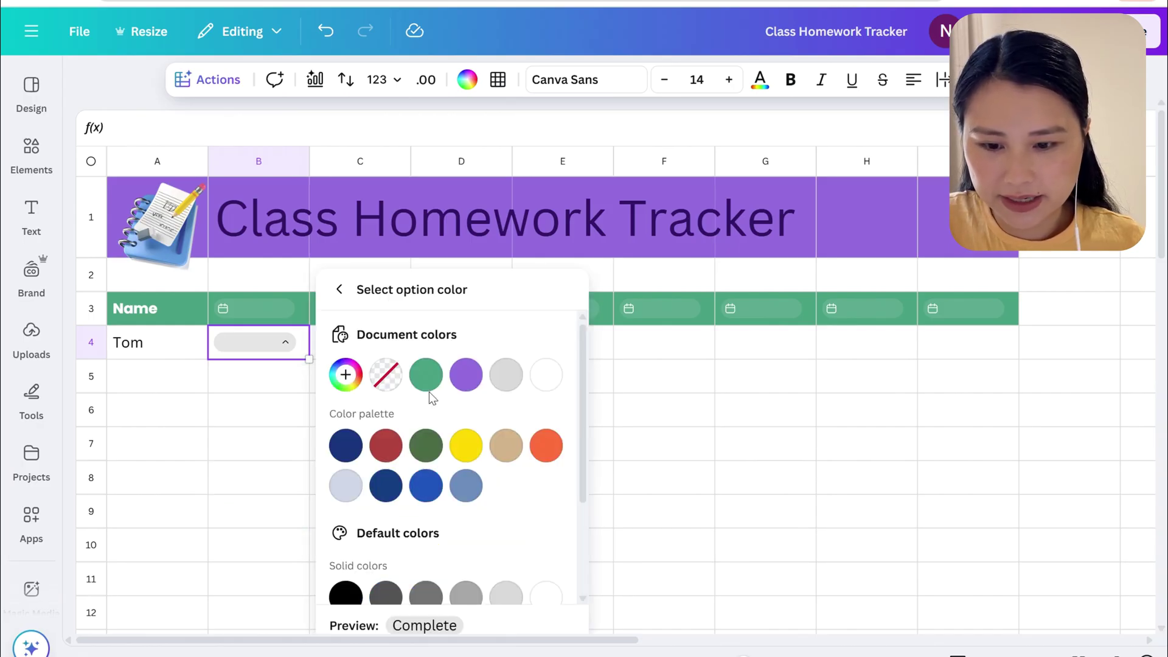
click(426, 382)
click(285, 344)
click(285, 344)
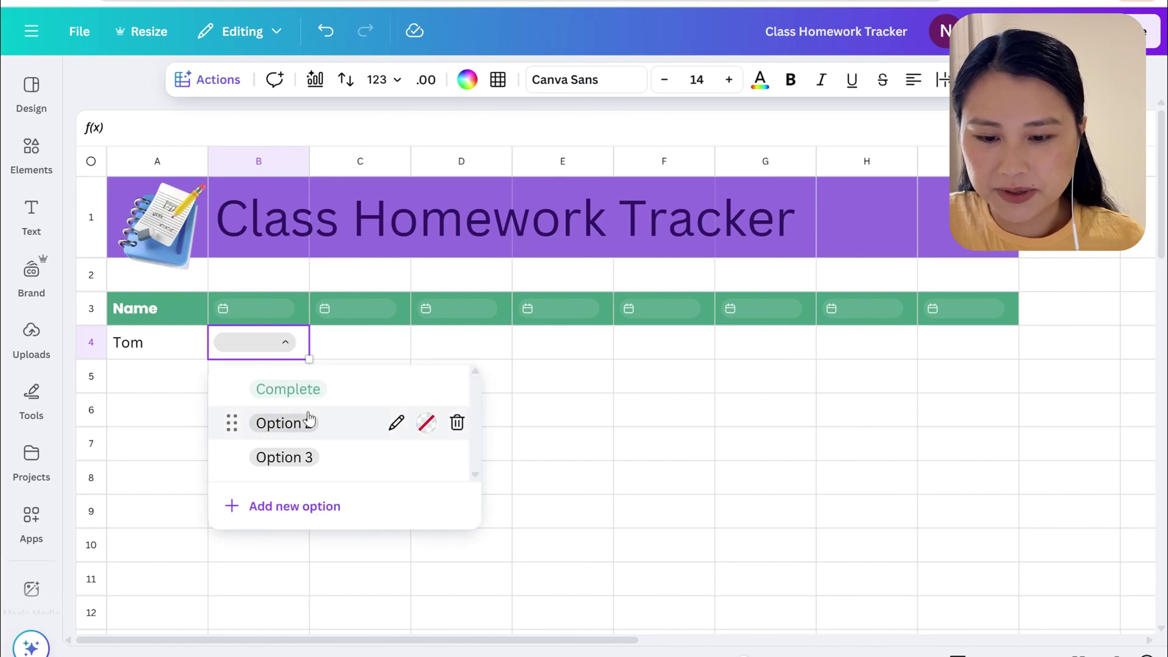
click(329, 402)
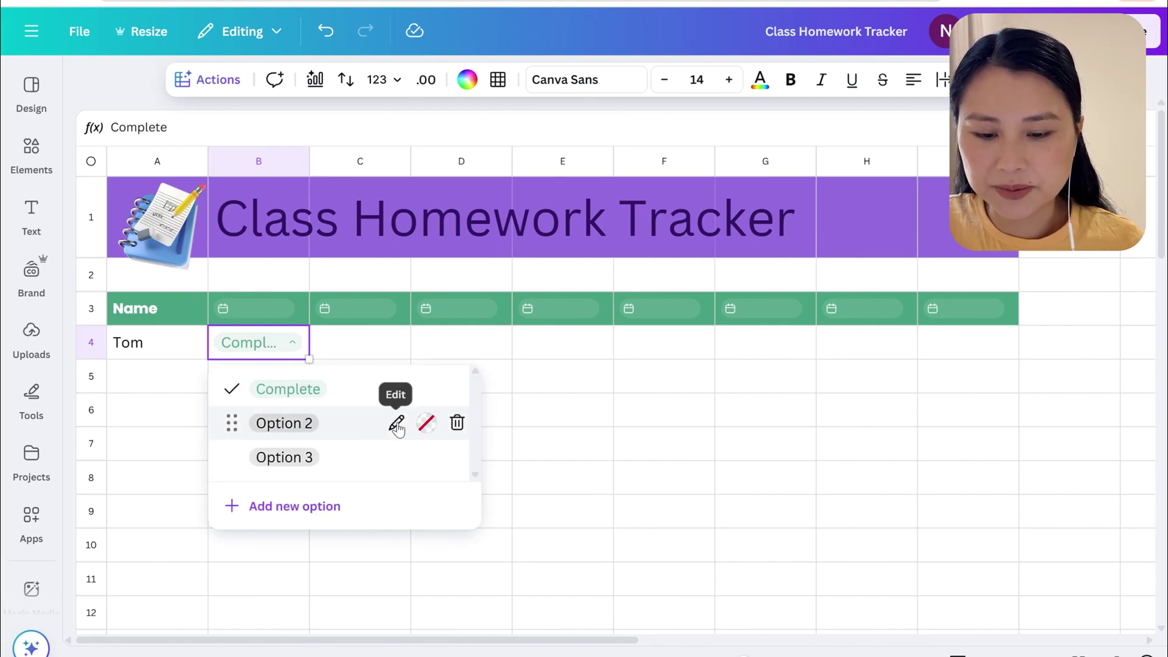
Rename the second option 'Partially Complete' and colour it orange
click(396, 422)
drag(353, 430, 217, 423)
text(Partially Complete)
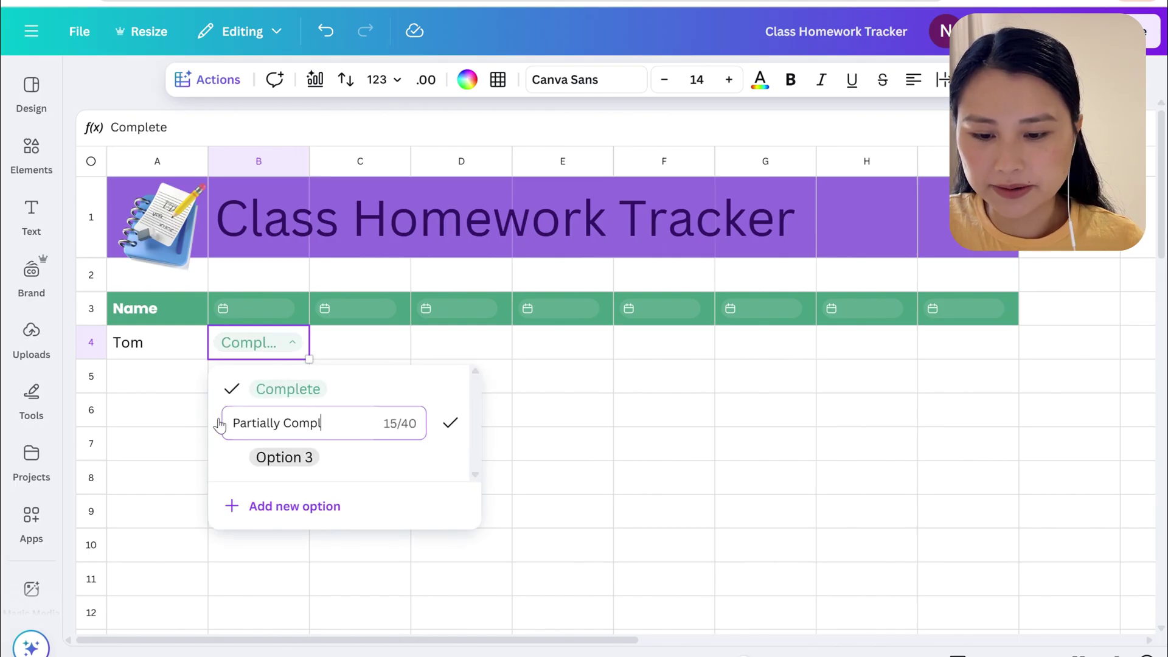
click(450, 422)
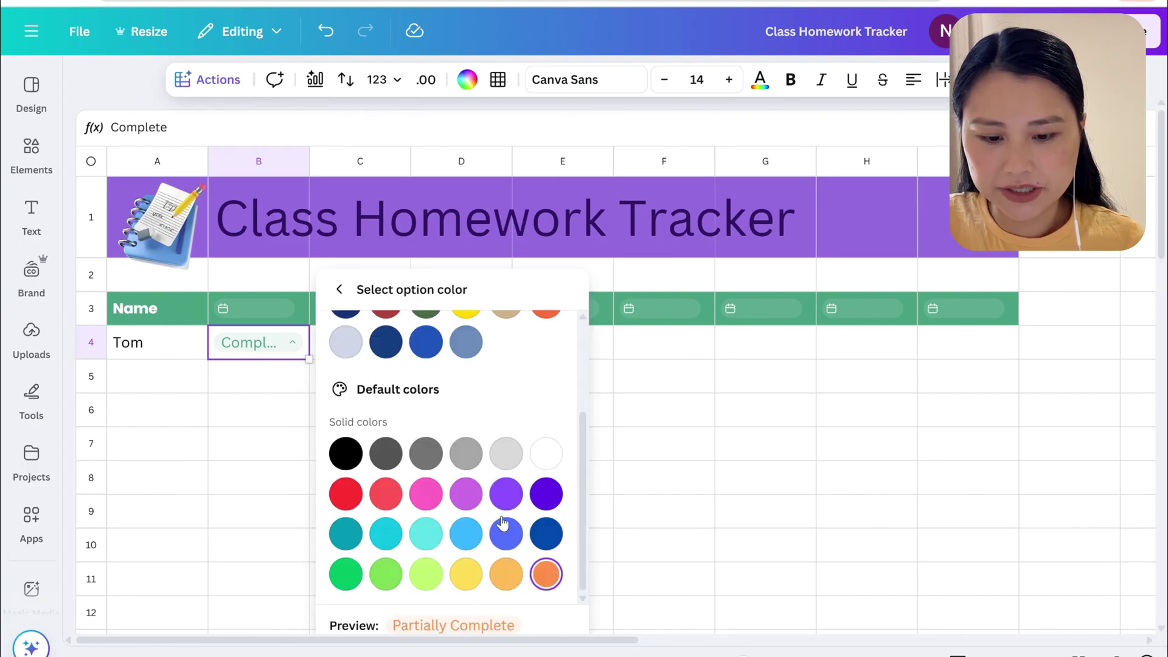
click(293, 351)
click(294, 351)
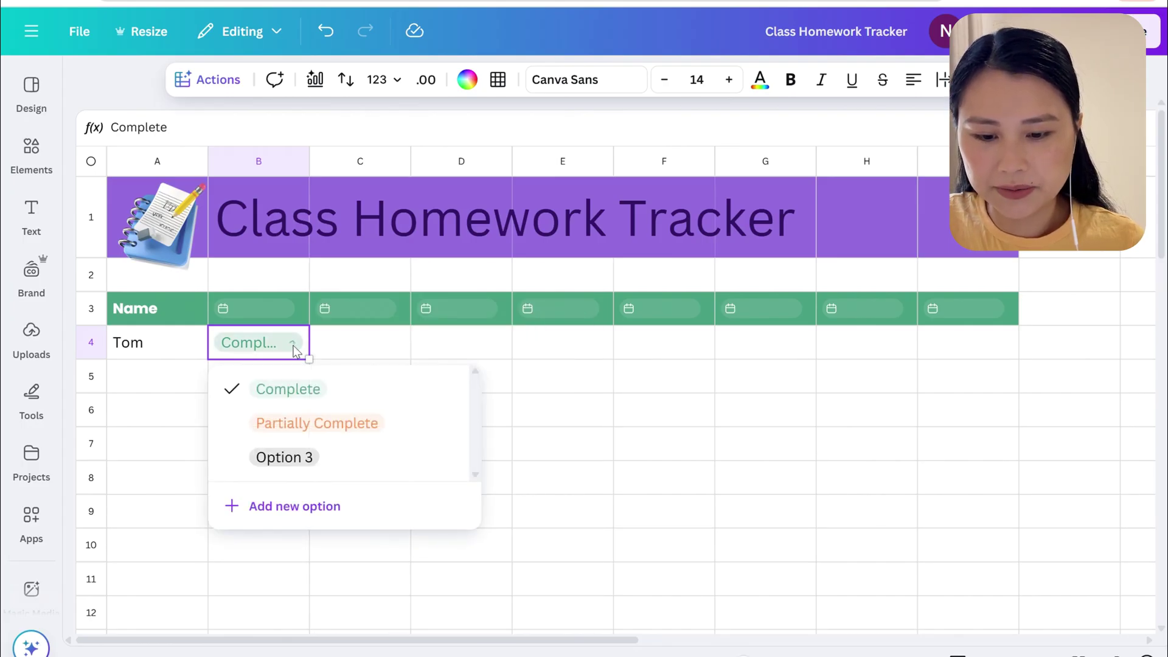
Rename the third option 'Incomplete' and keep its red colour
click(229, 453)
text(Incomplete)
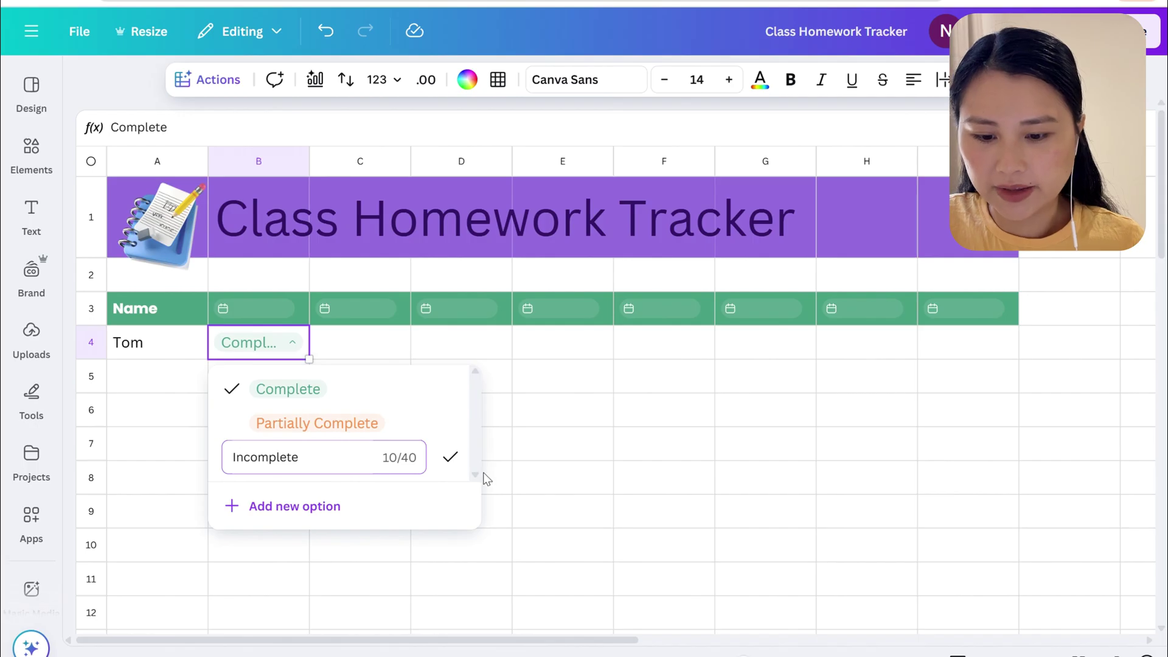
click(450, 456)
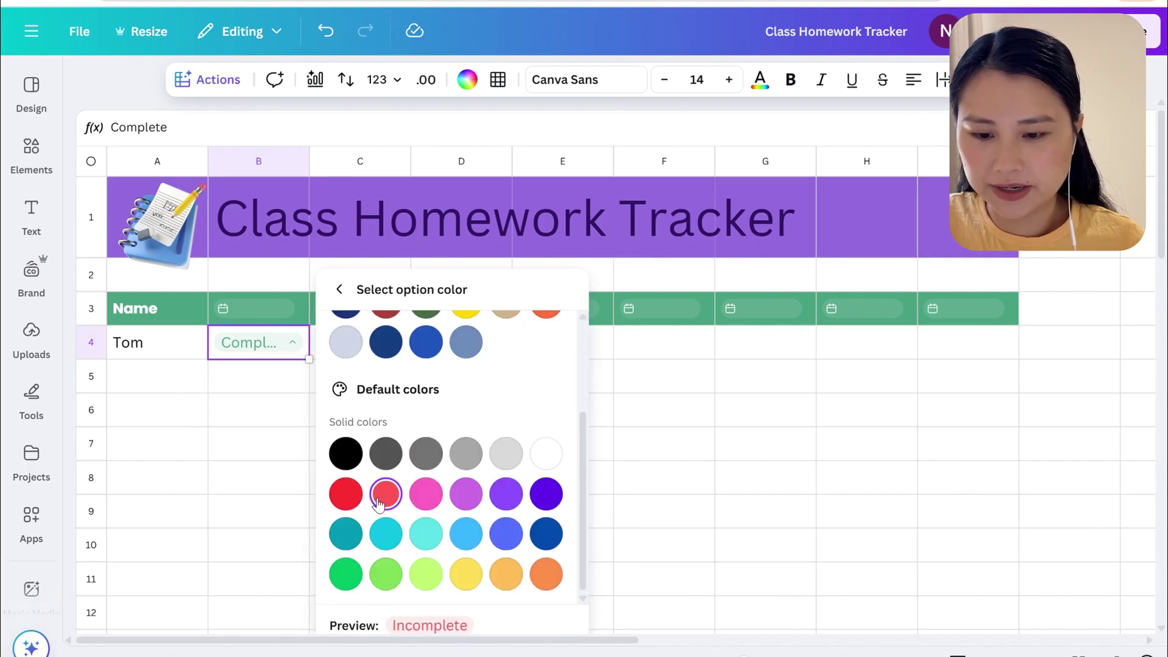
click(292, 345)
click(294, 347)
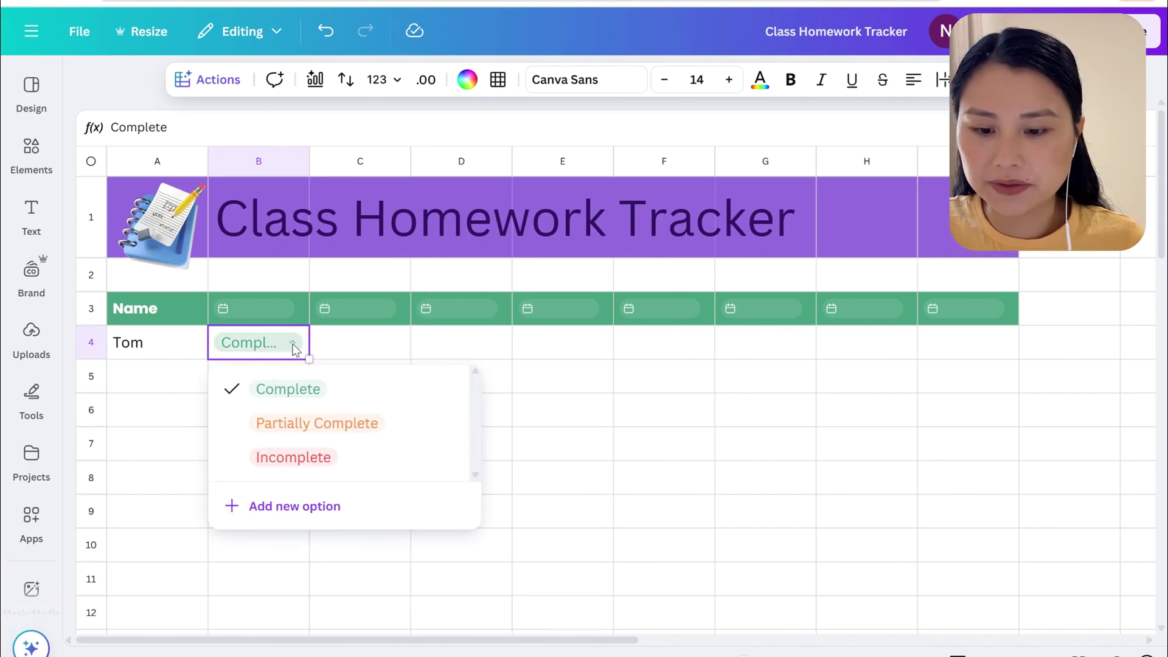
click(294, 349)
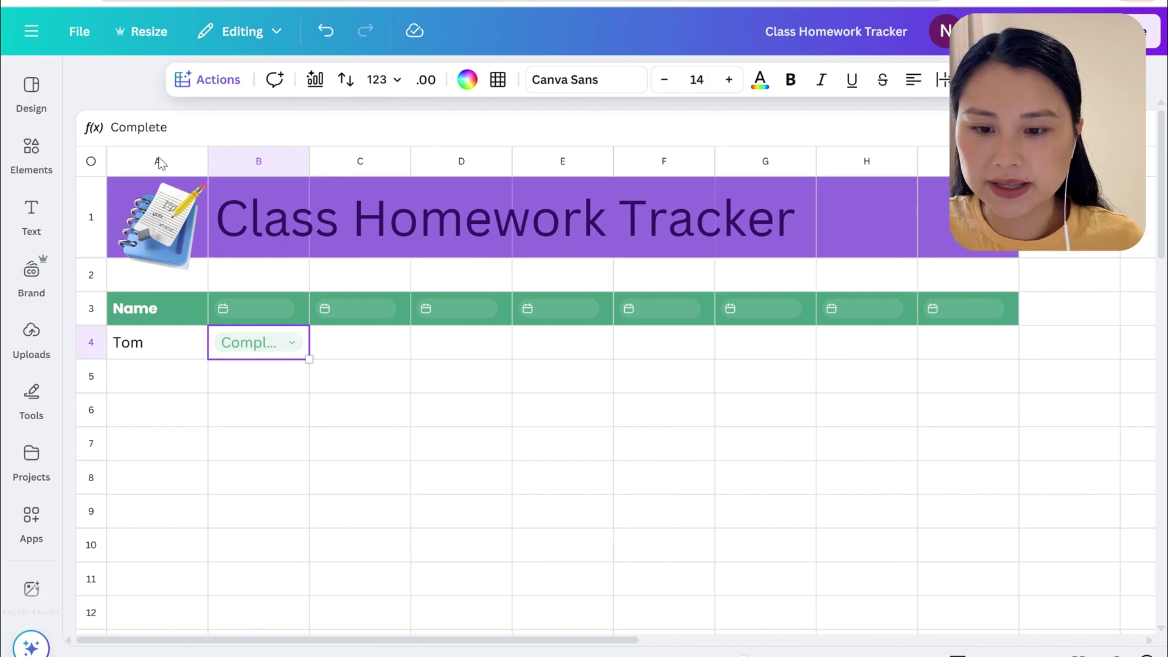
Undo the last change, widen the tracker columns and centre the cell text
key(ctrl+z)
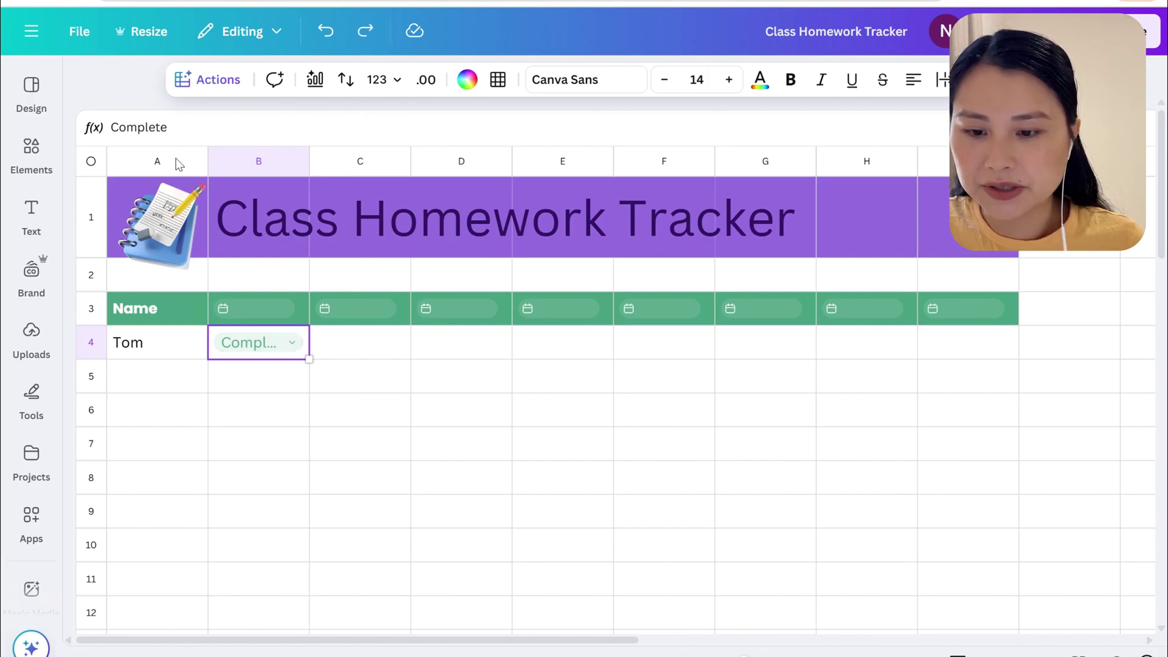
drag(178, 163, 947, 167)
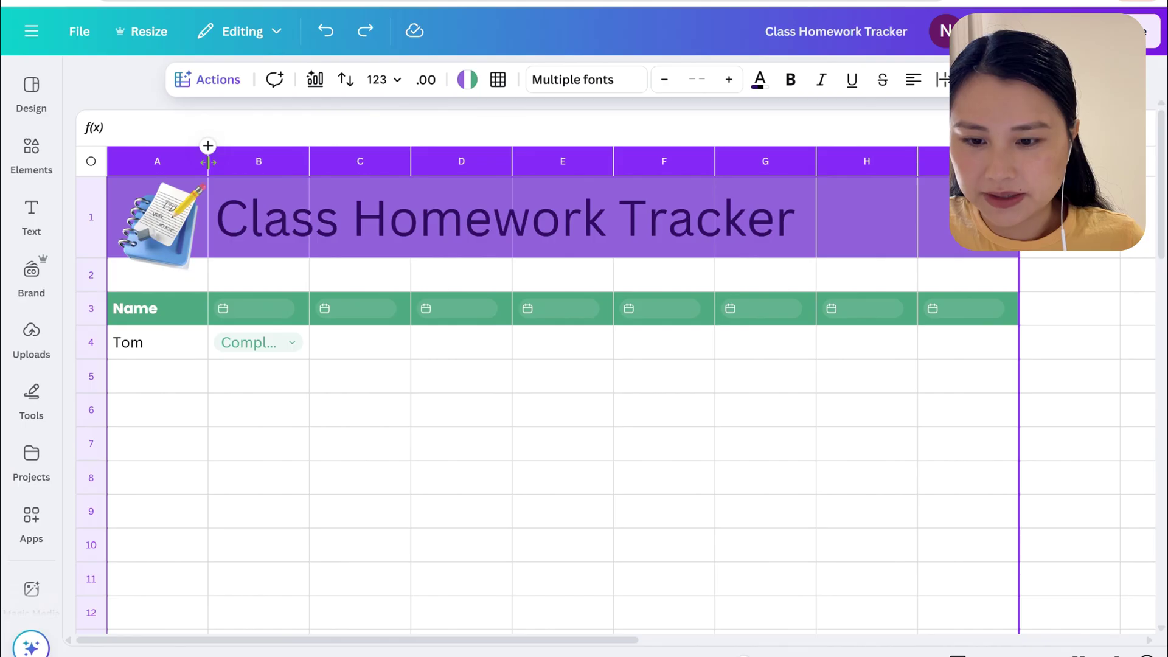
drag(208, 163, 248, 163)
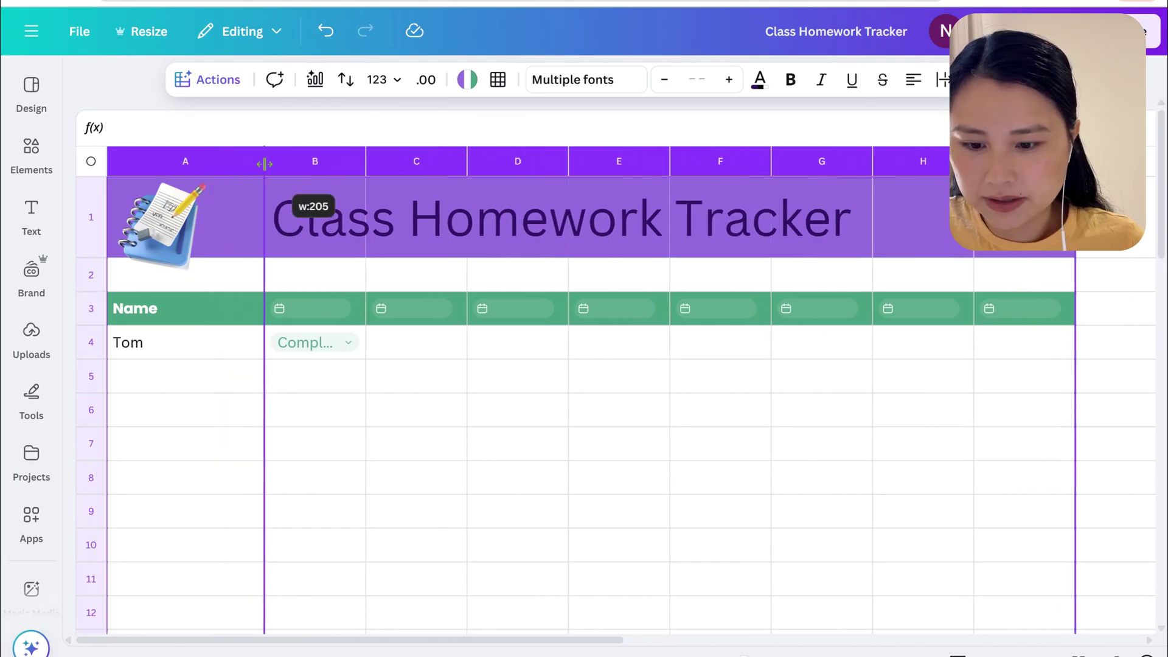
drag(264, 163, 278, 164)
click(914, 83)
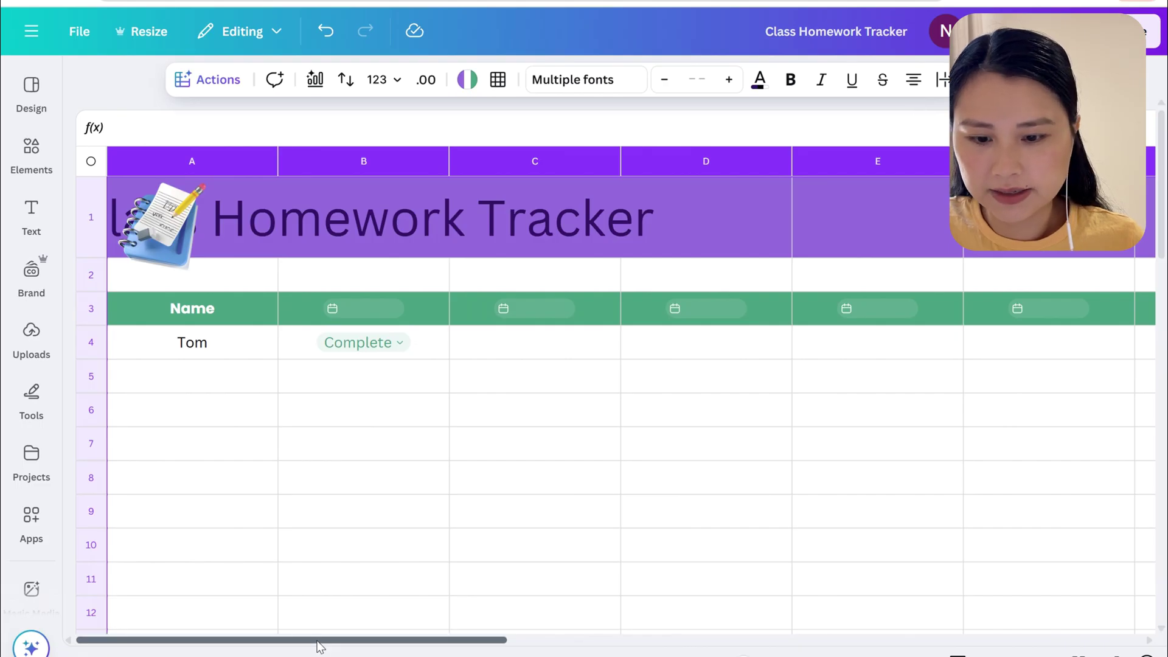
Set B4's status to Partially Complete and centre the merged title
click(384, 461)
click(391, 344)
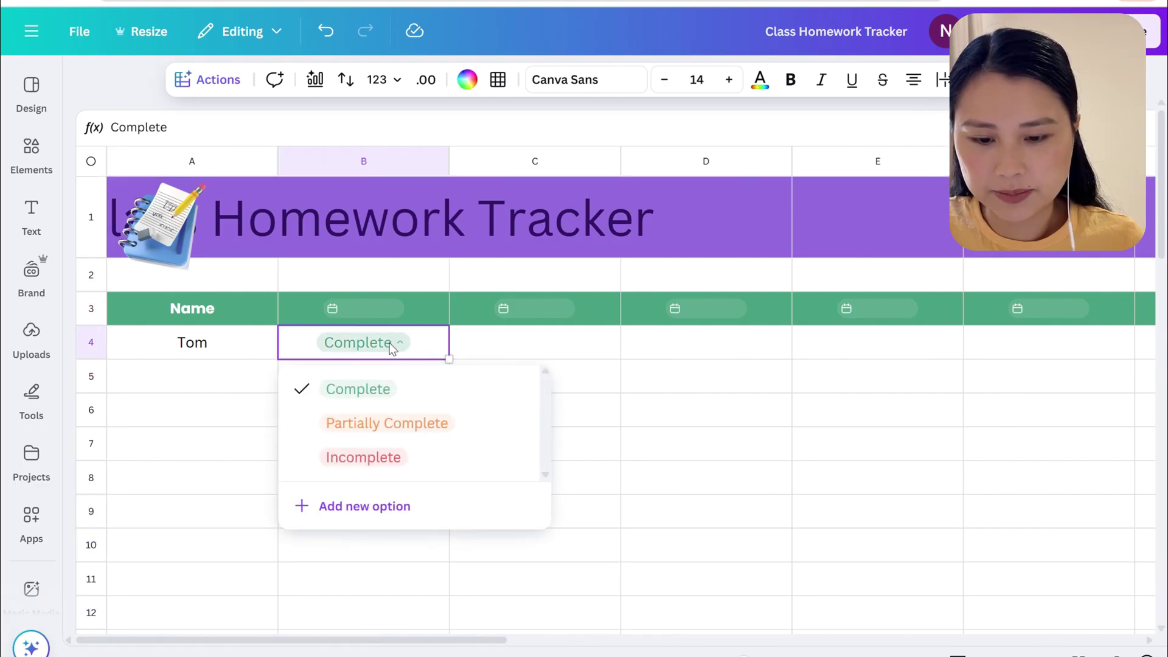
click(390, 424)
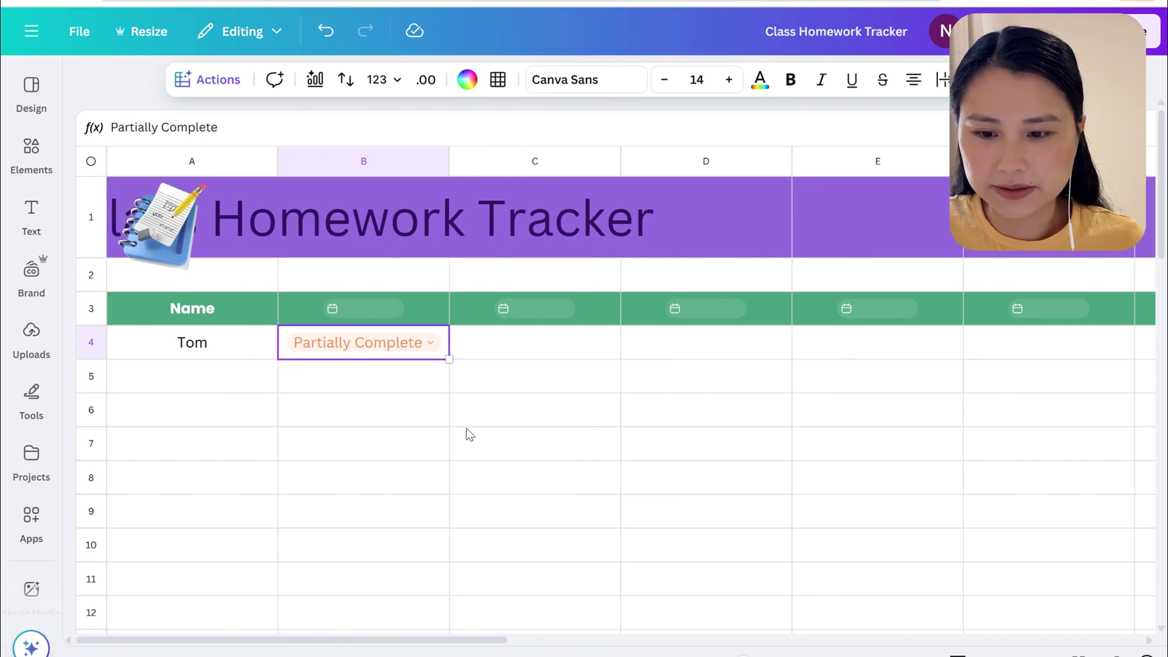
click(467, 455)
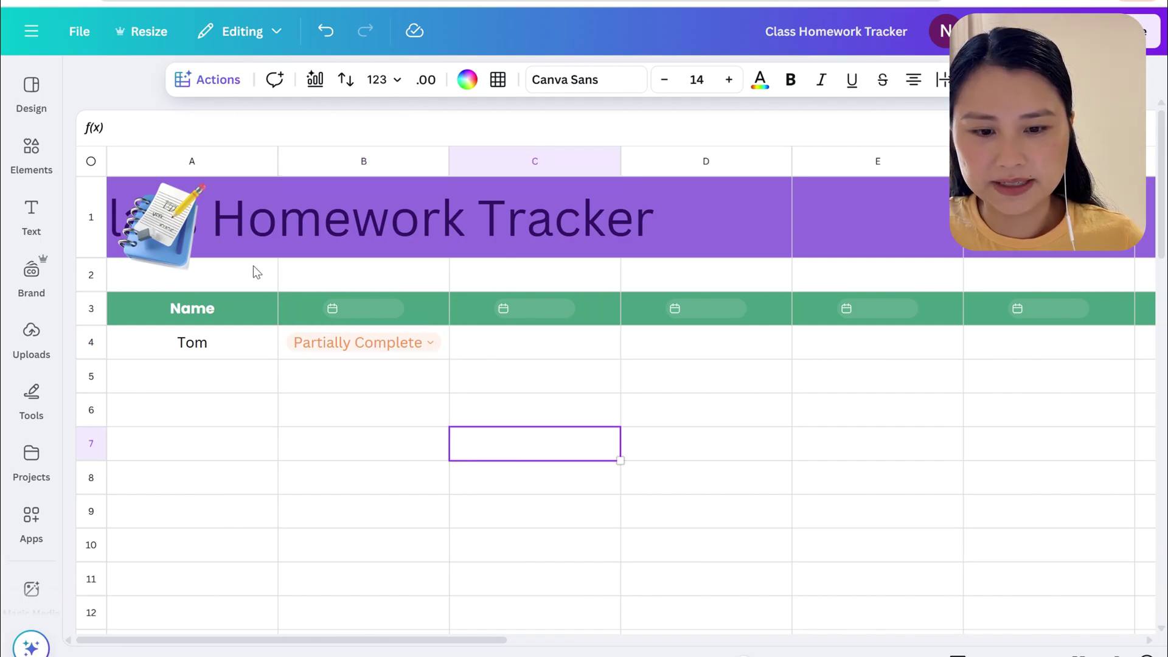
click(256, 249)
click(913, 82)
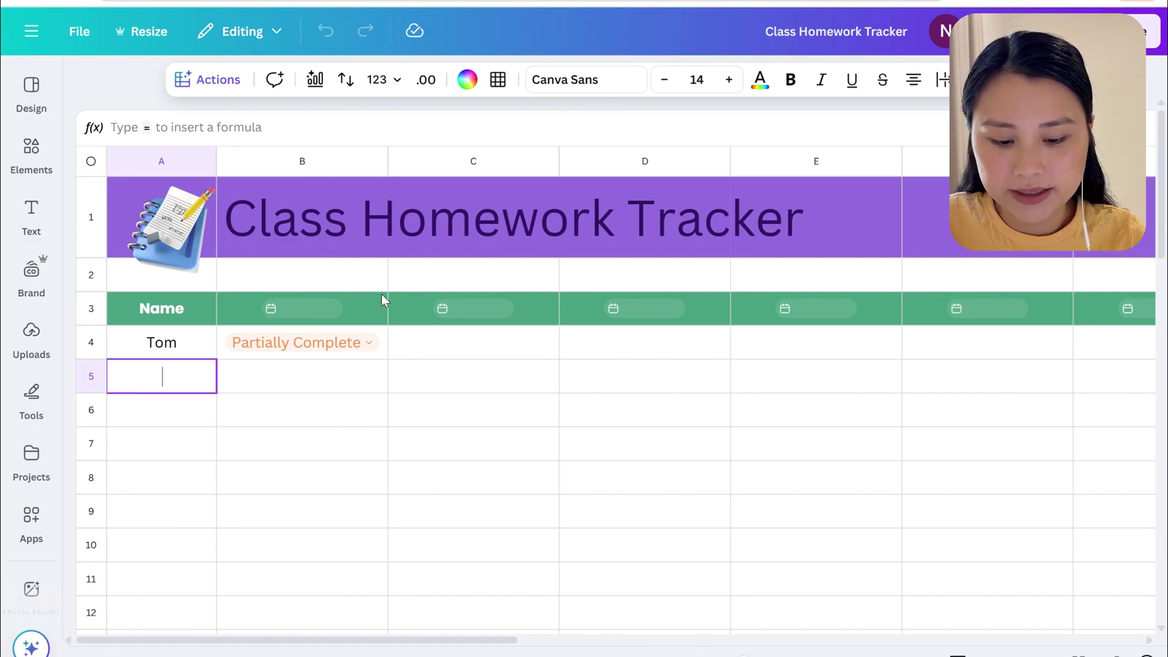
Add three more student names in column A and set B3's date to May 29, 2025
text(Jane)
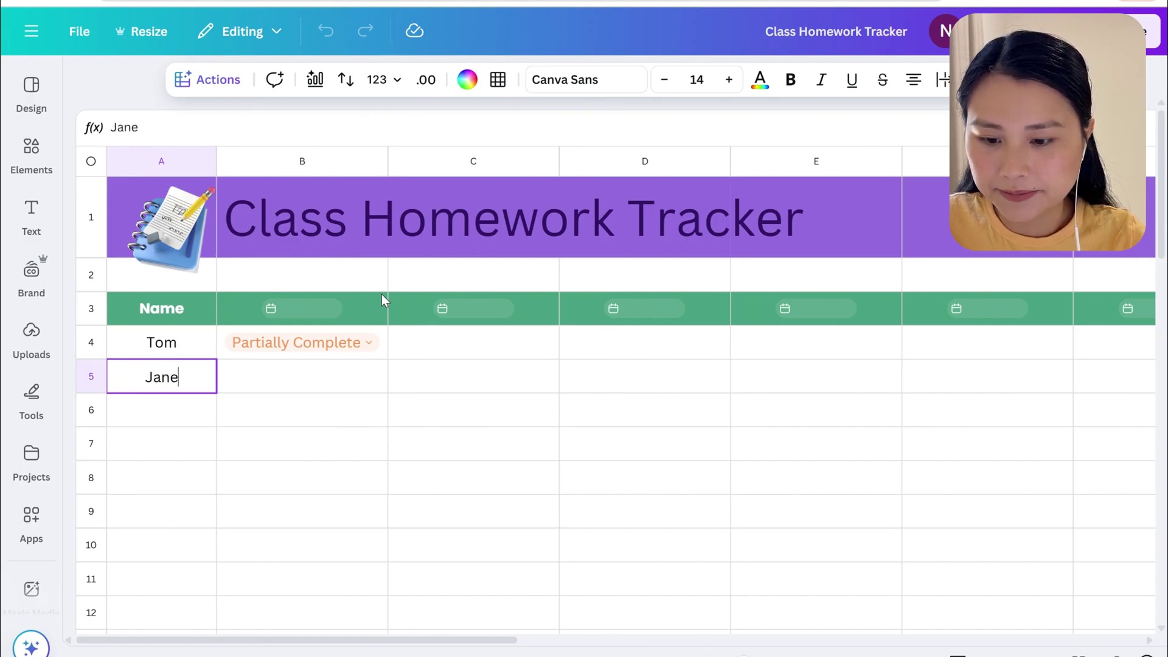
key(Return)
text(Bob)
key(Return)
text(Joe)
key(Return)
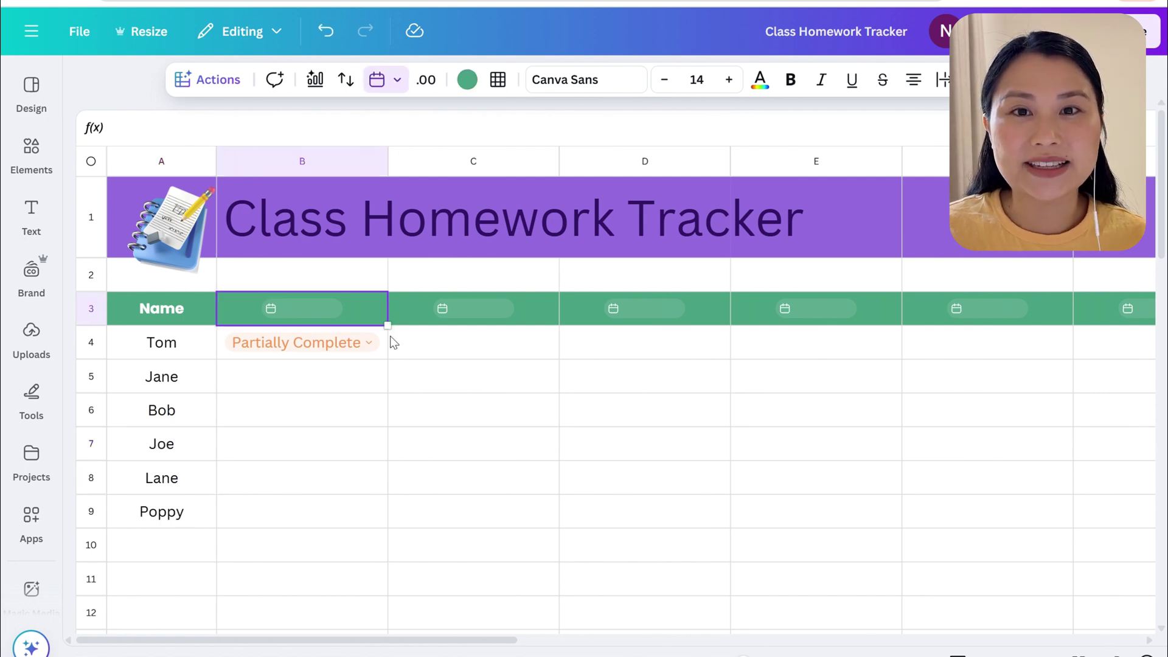
click(317, 306)
click(358, 570)
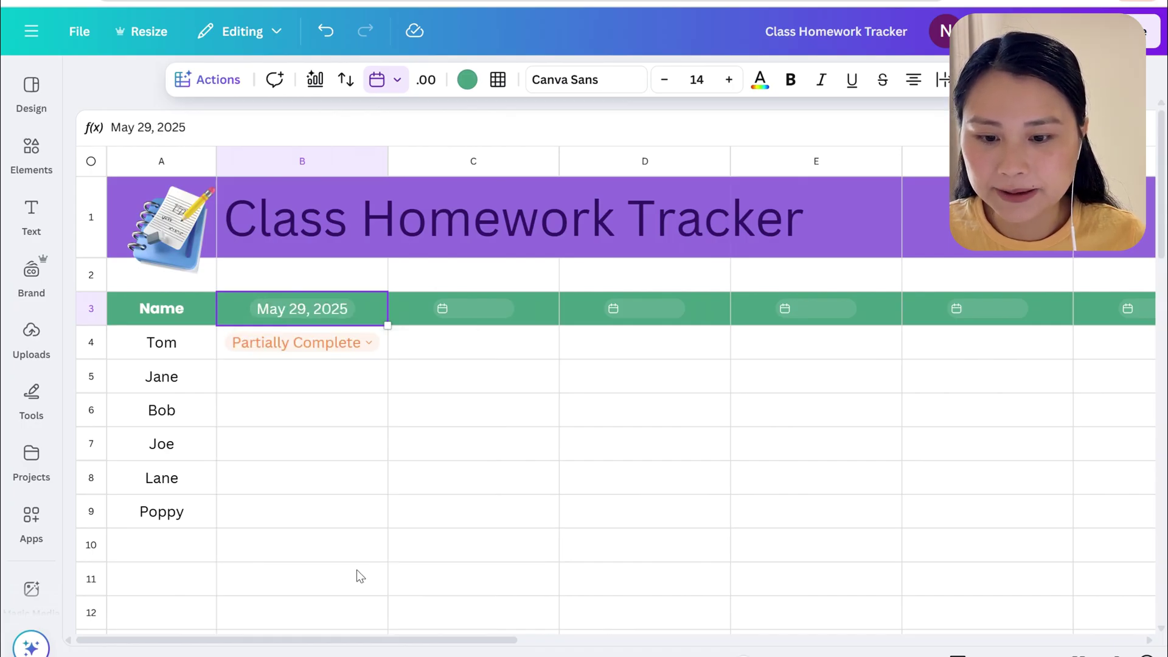
Reset B4 to Complete, fill it down to B9, then mark B6 Partially Complete and B8 Incomplete
click(386, 355)
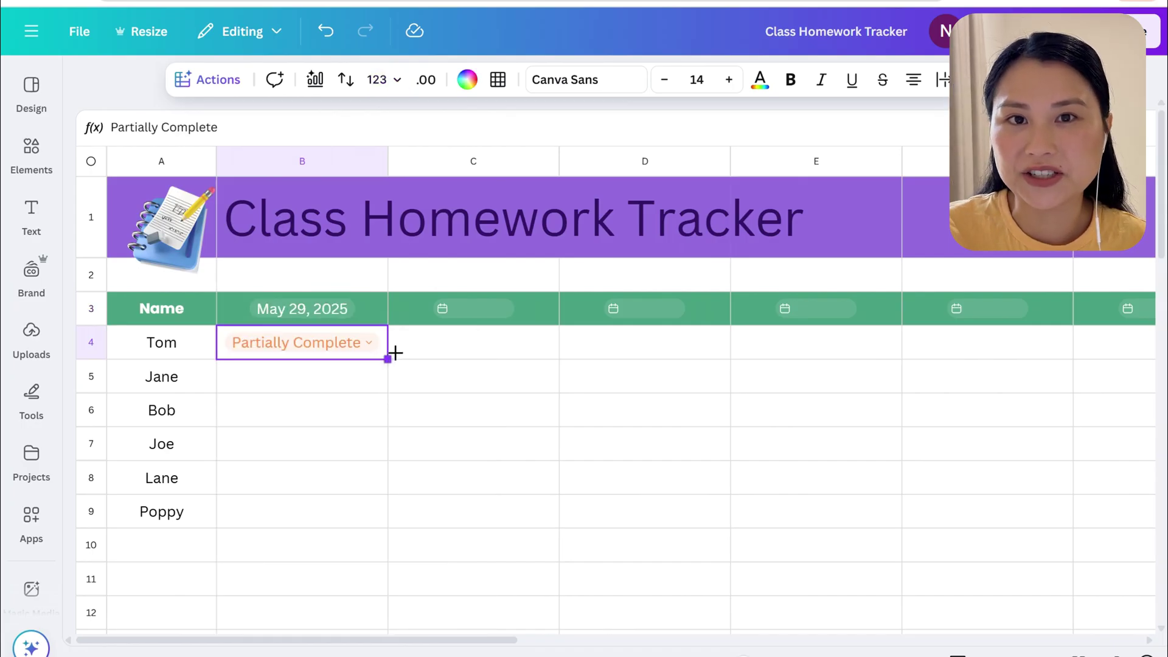
click(391, 355)
click(339, 389)
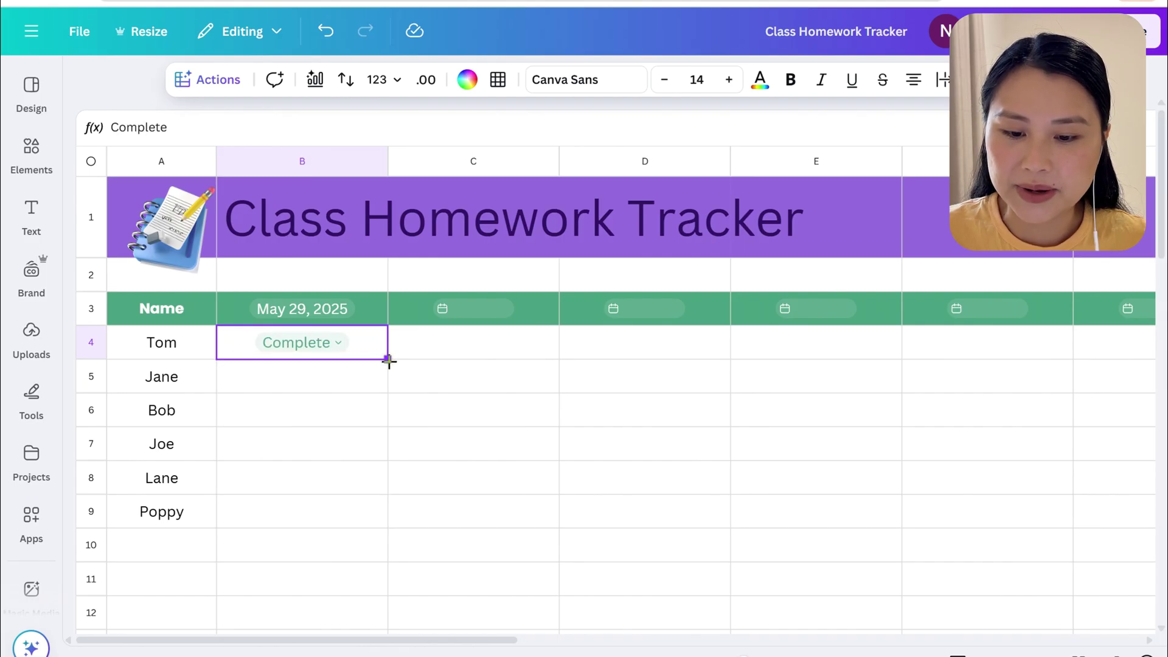
drag(389, 362, 393, 522)
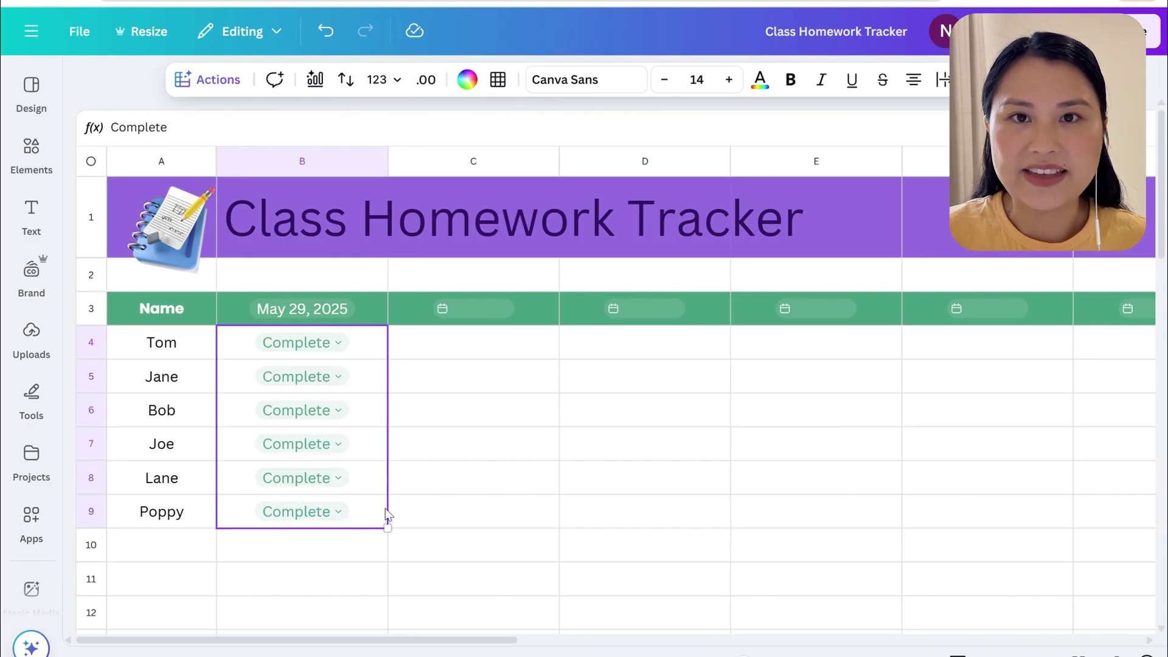
click(345, 409)
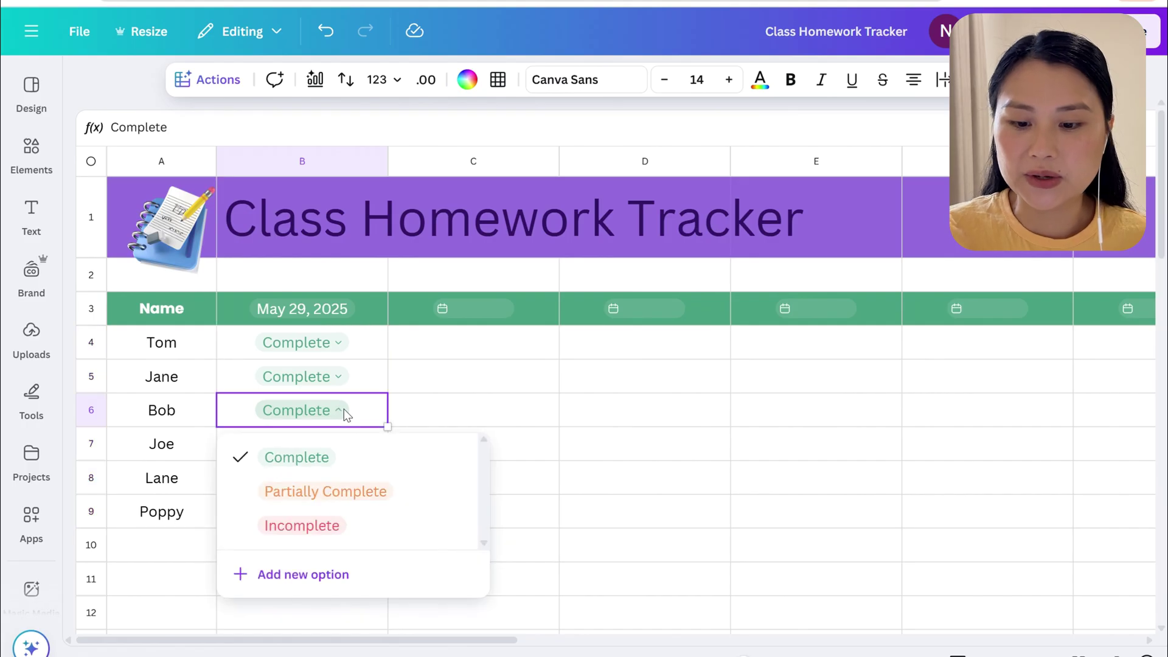
click(354, 486)
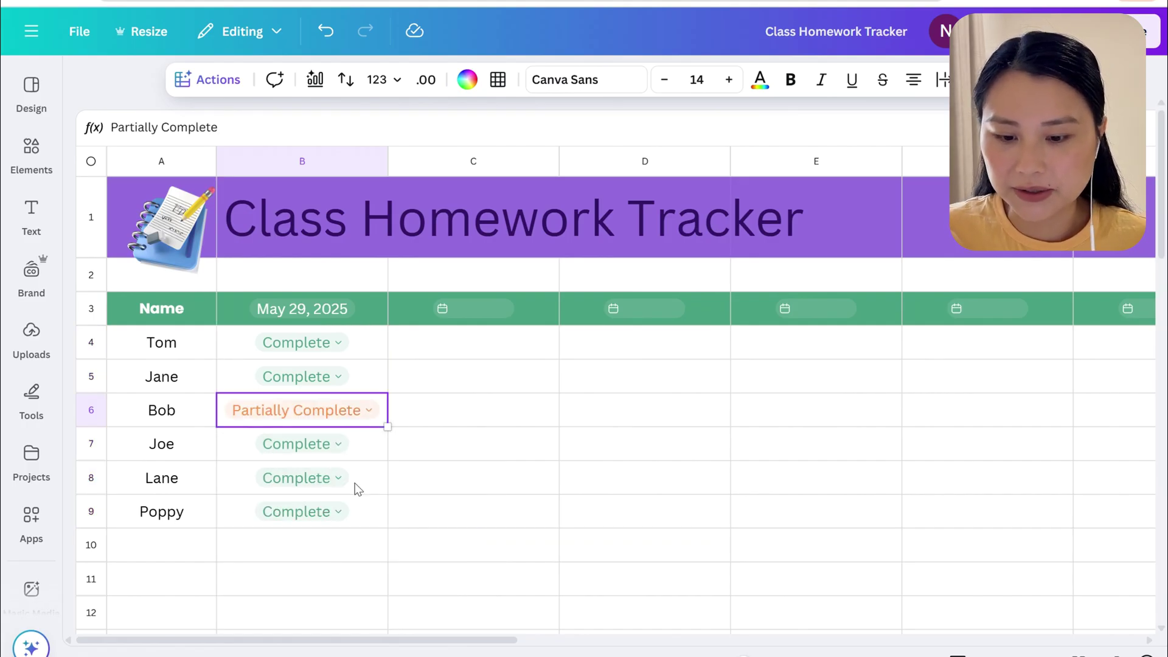
click(338, 480)
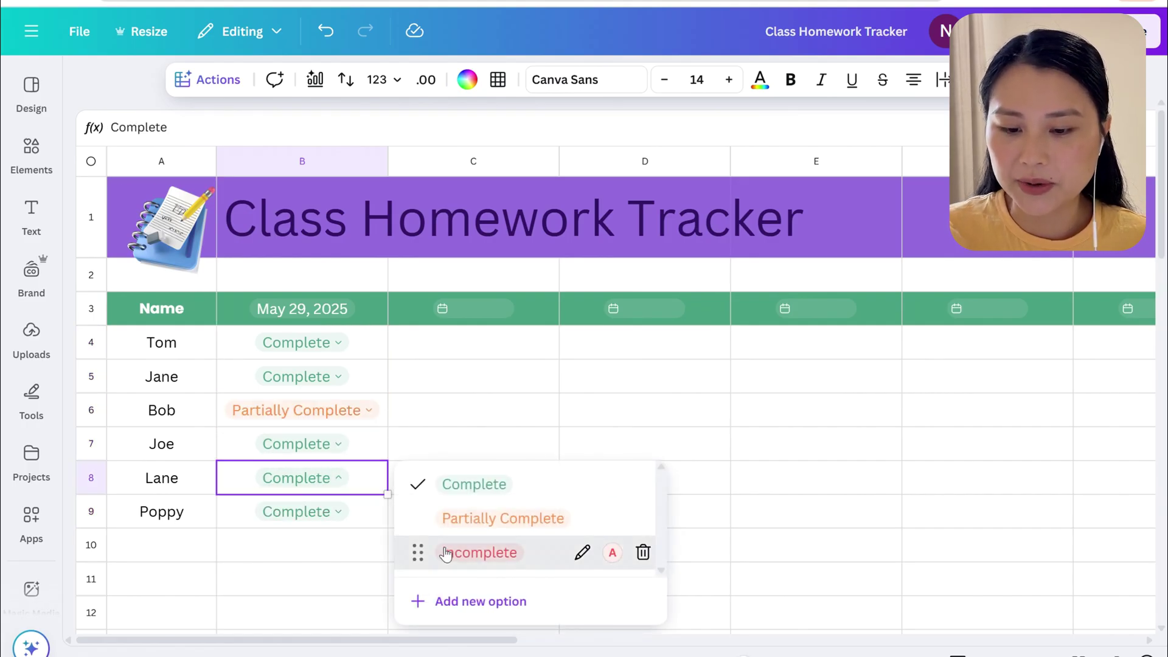
click(478, 552)
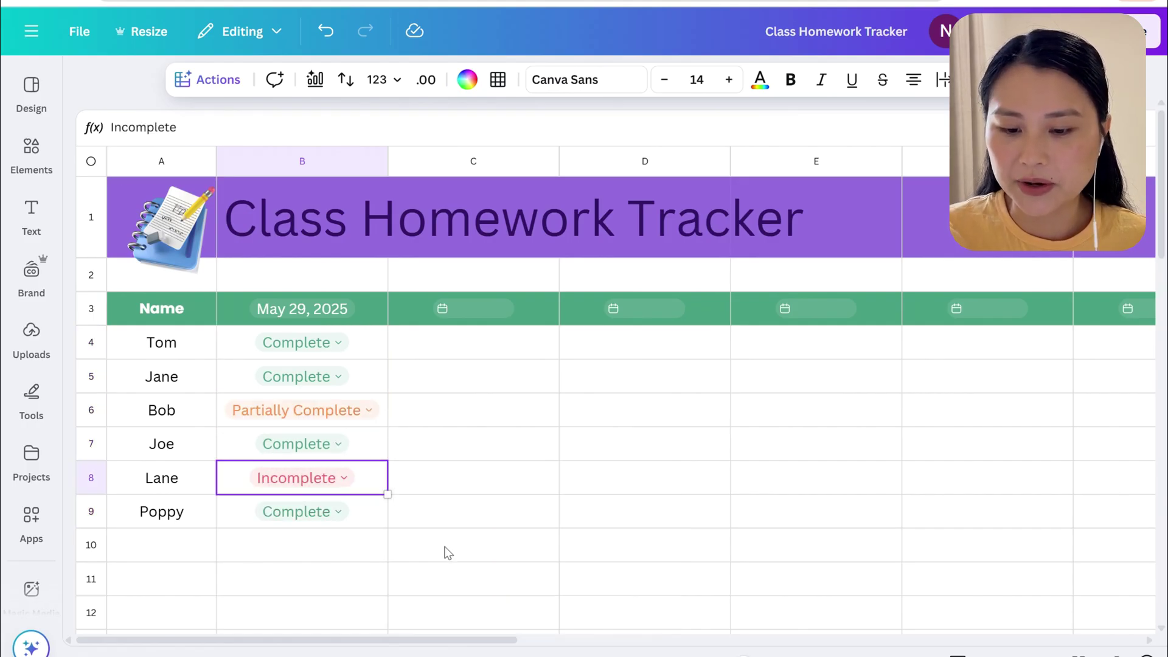
click(488, 487)
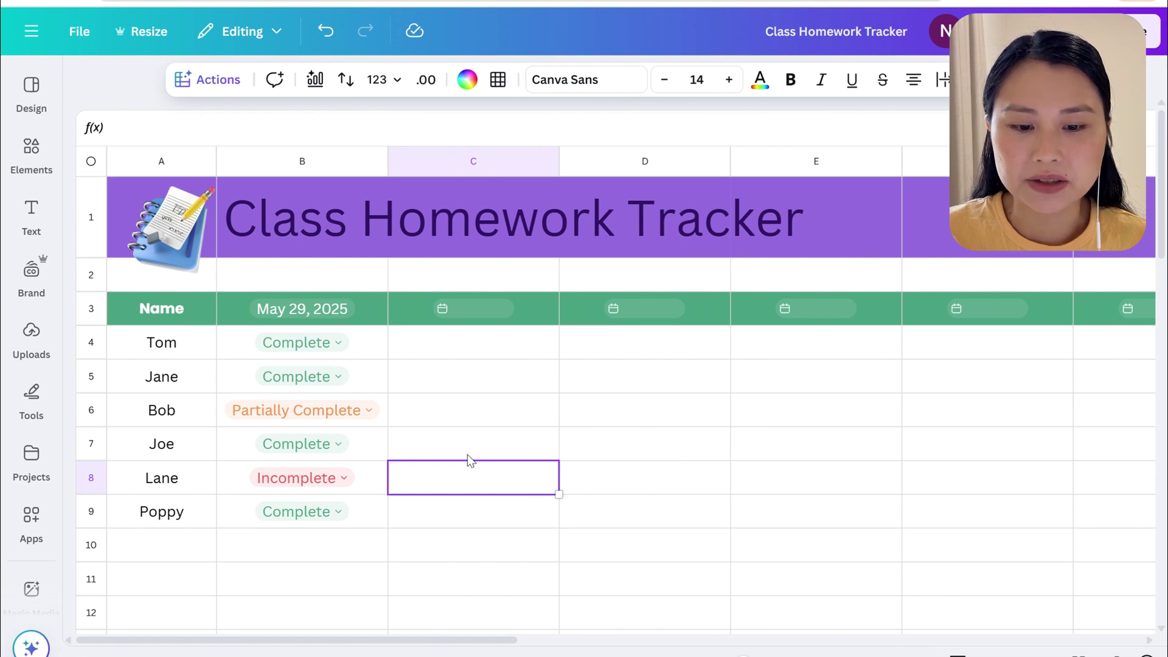
Freeze the sheet up to column A
drag(382, 640, 615, 651)
scroll(279, 636, left, 10)
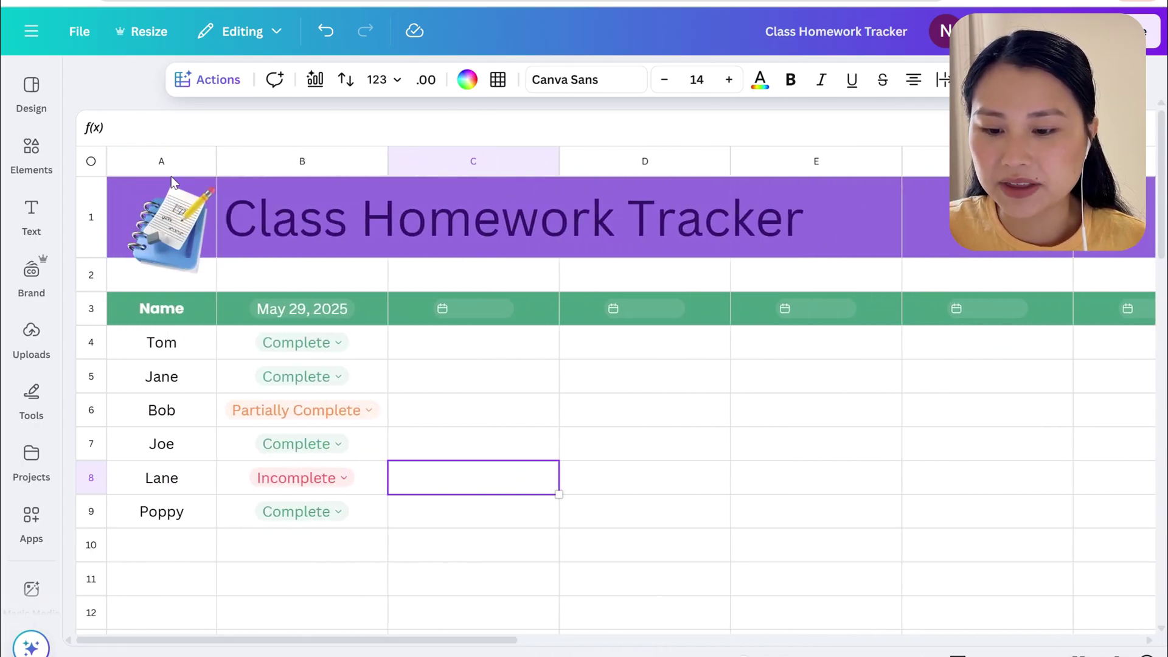
click(172, 157)
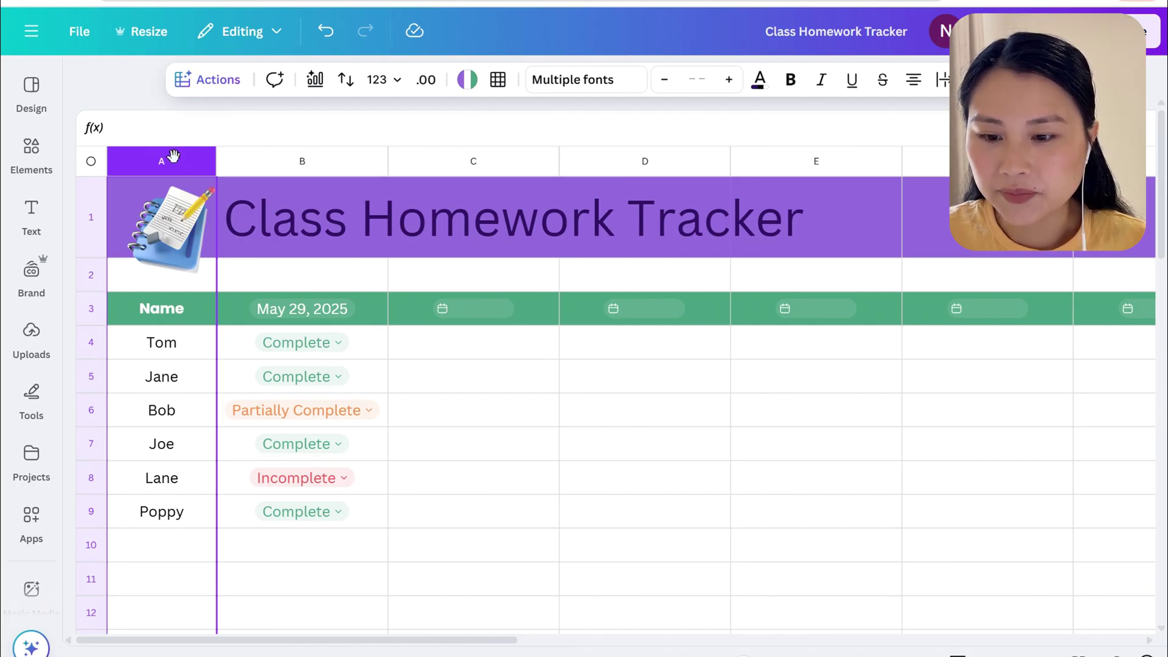
right_click(173, 160)
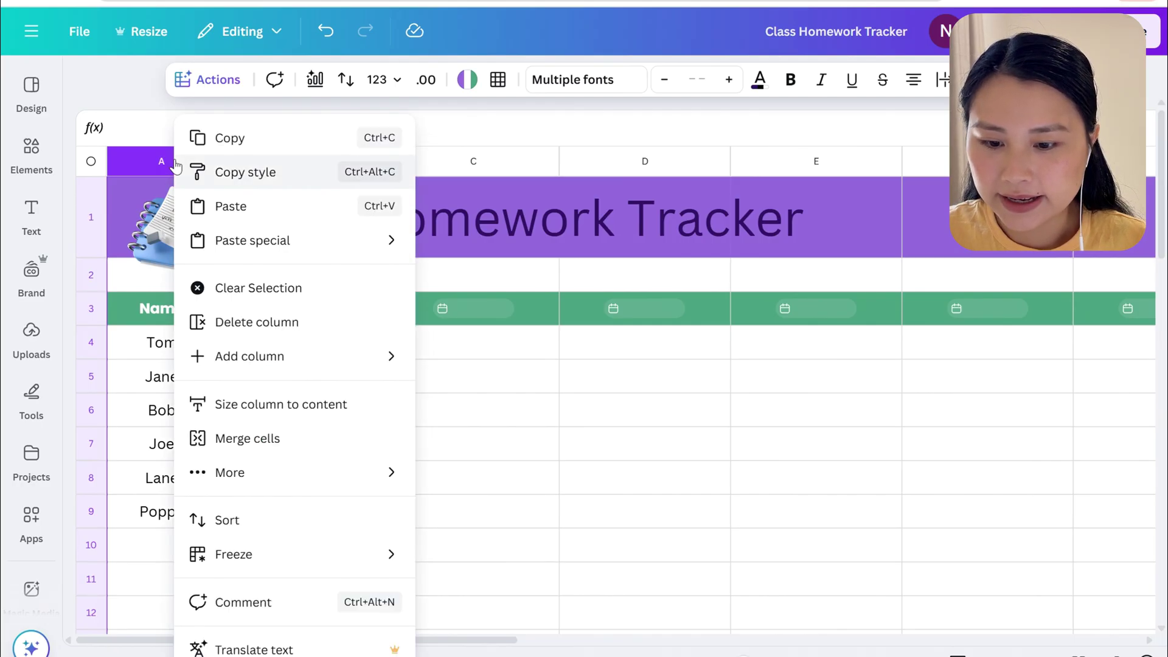
mouse_move(265, 567)
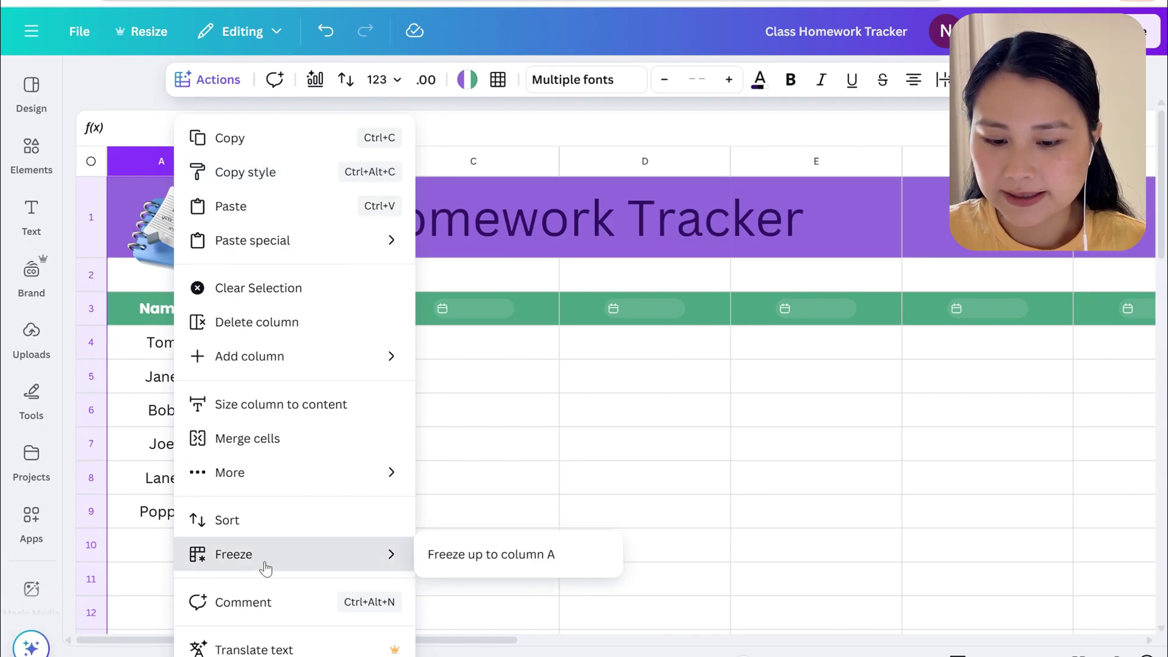
click(462, 561)
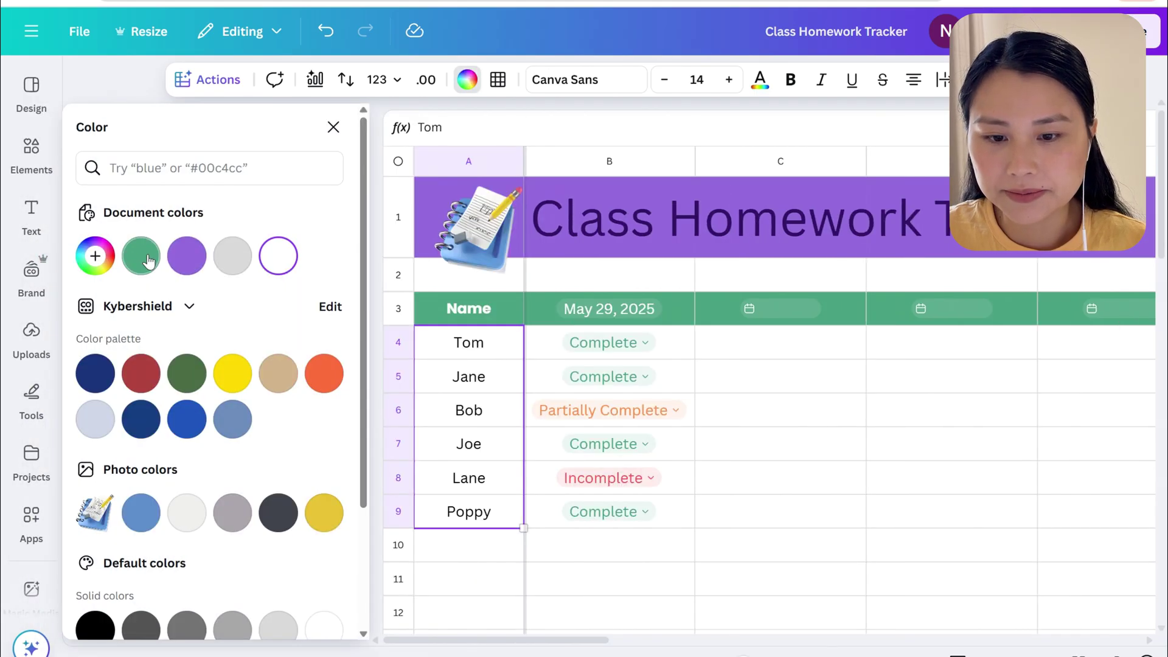
Give the student name cells A4:A9 a light mint background
click(140, 254)
click(140, 255)
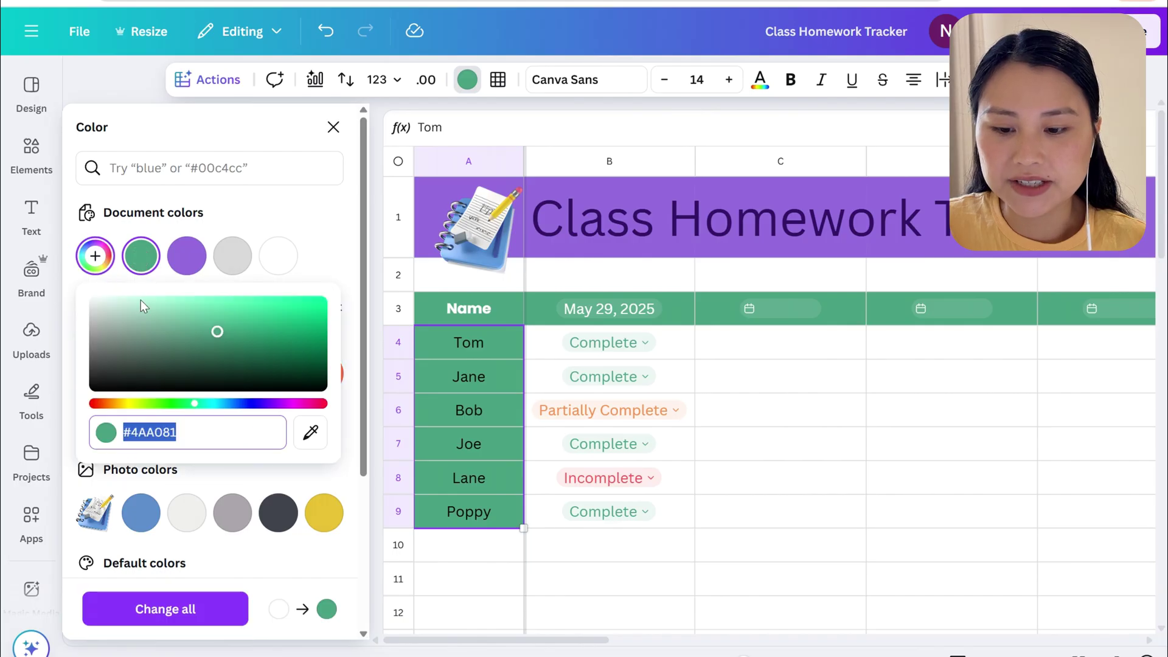
click(143, 309)
click(780, 579)
drag(357, 639, 287, 633)
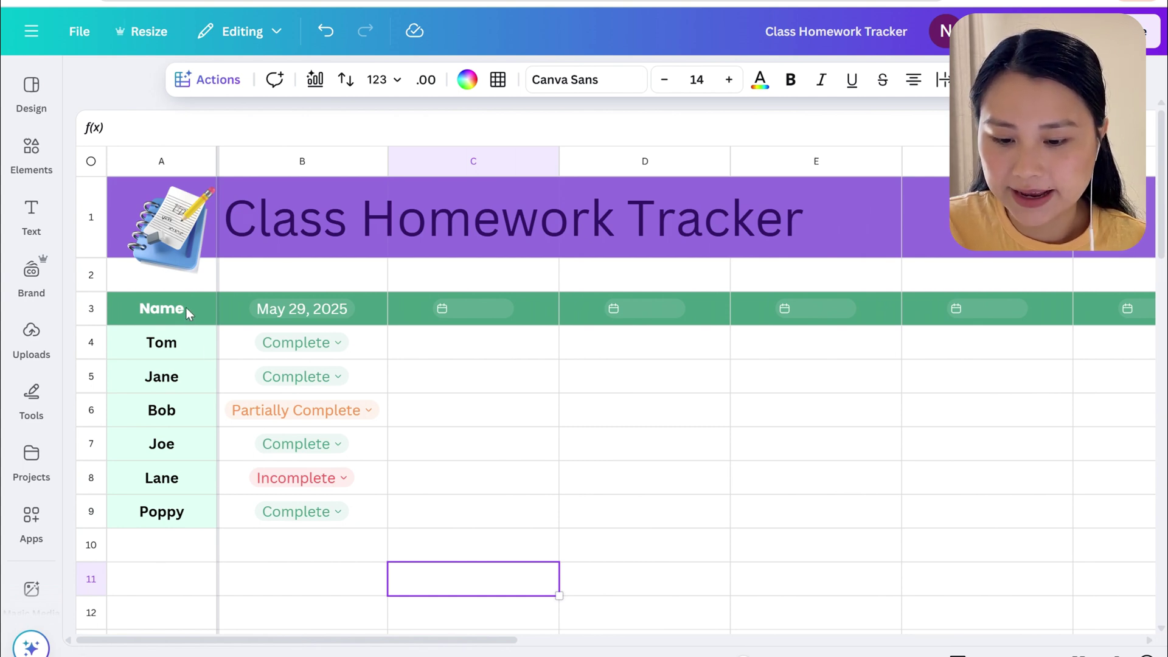
Copy the Name header and student names into column L starting at L3
drag(185, 308, 196, 507)
key(ctrl+c)
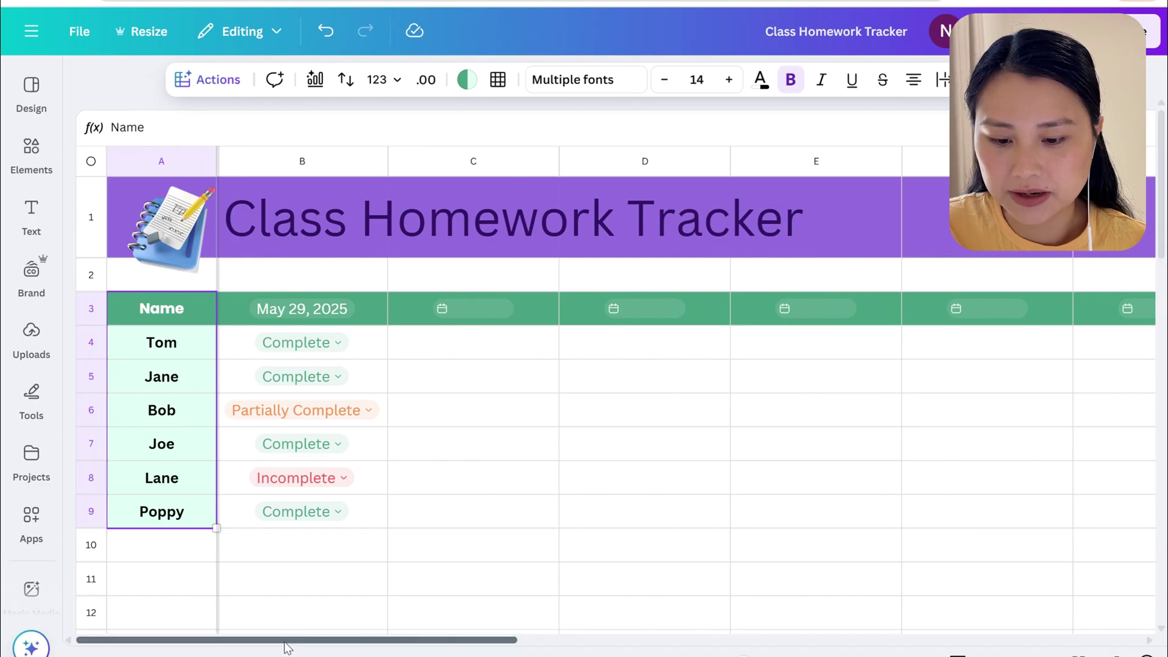
drag(286, 645, 708, 645)
click(793, 308)
key(ctrl+v)
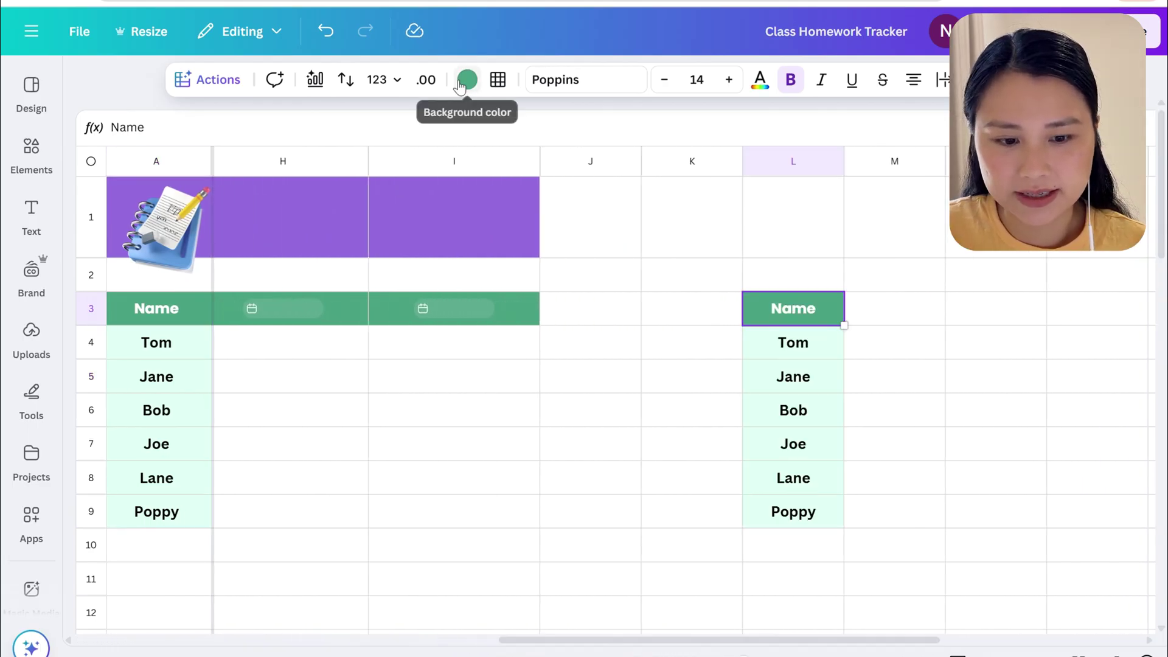
Make the L3 header navy and the copied name cells pale blue #EFF5FF
click(466, 79)
click(102, 364)
drag(1087, 347, 1093, 517)
click(95, 419)
click(95, 255)
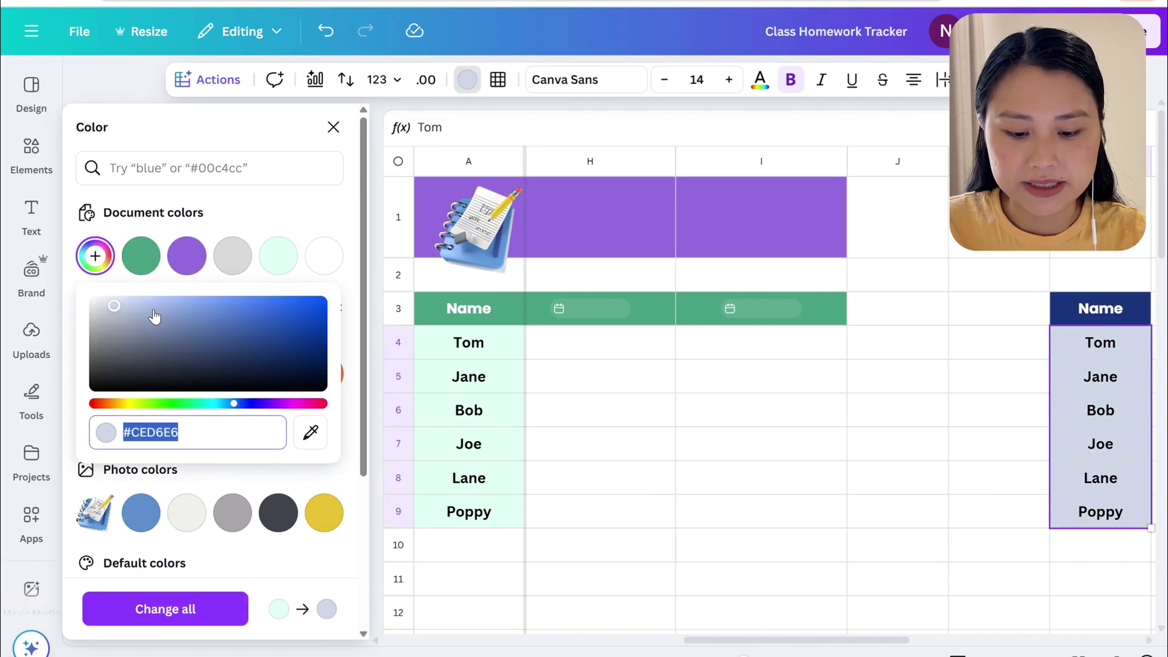
click(104, 303)
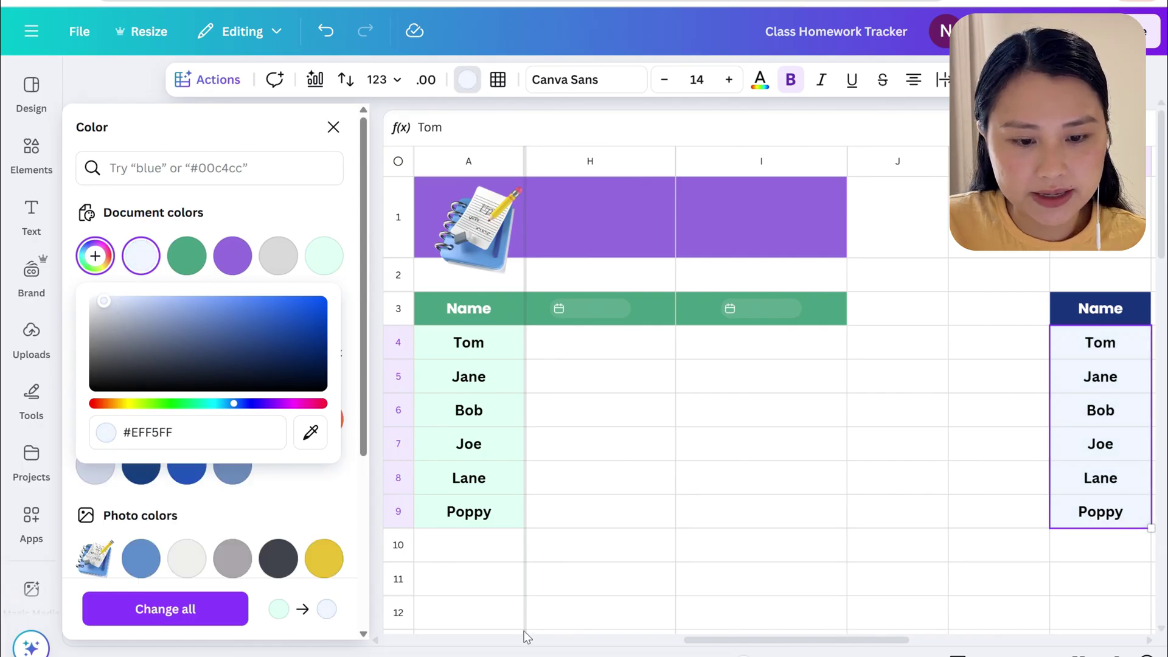
Append '(%)' to the Incomplete header and widen columns N and O to fit
drag(829, 640, 847, 640)
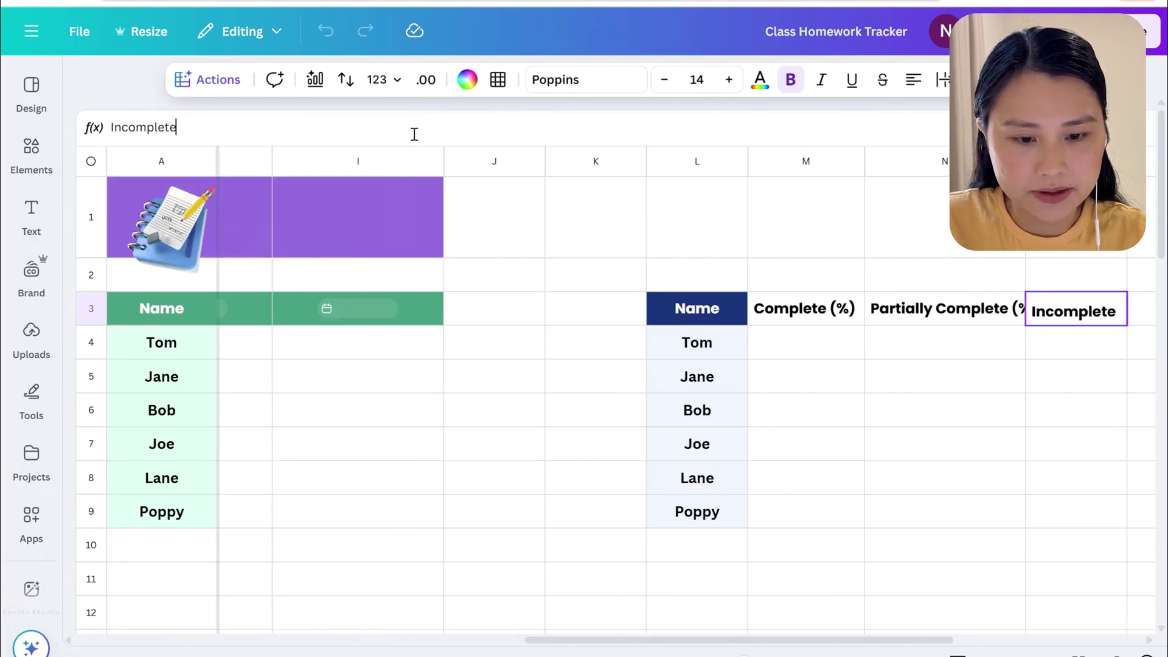
text((%))
key(Return)
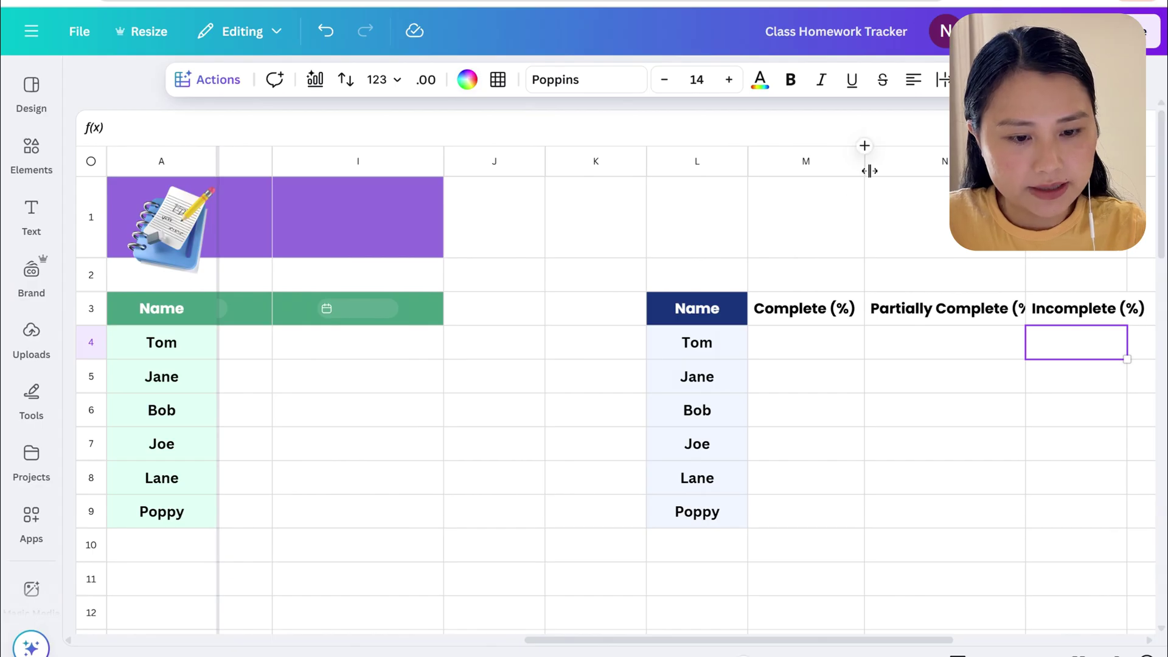
drag(1025, 161, 1053, 160)
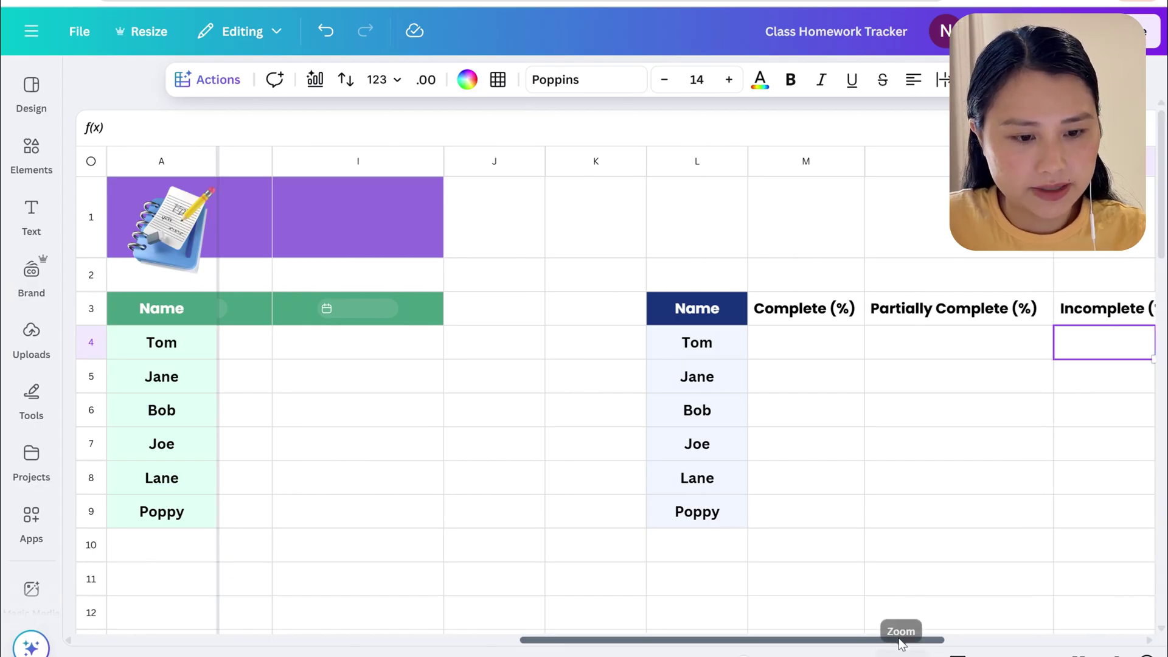
drag(899, 635, 989, 630)
click(913, 409)
drag(877, 160, 924, 169)
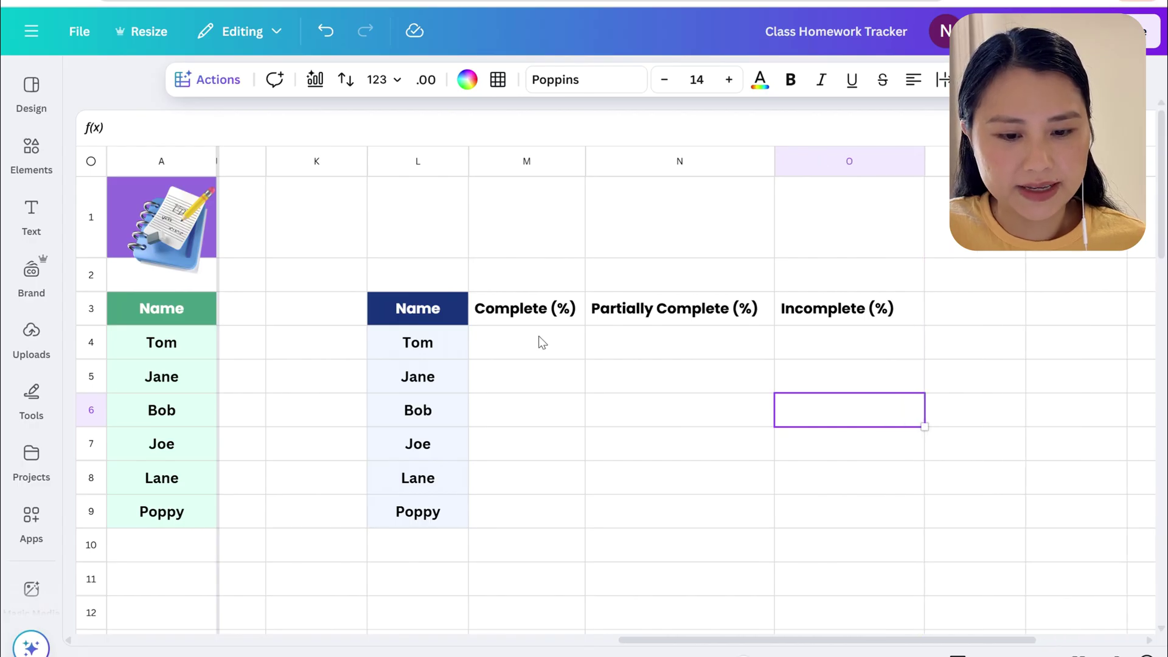
Fill the Complete, Partially Complete and Incomplete (%) headers green, orange and red with white text
click(534, 311)
click(467, 79)
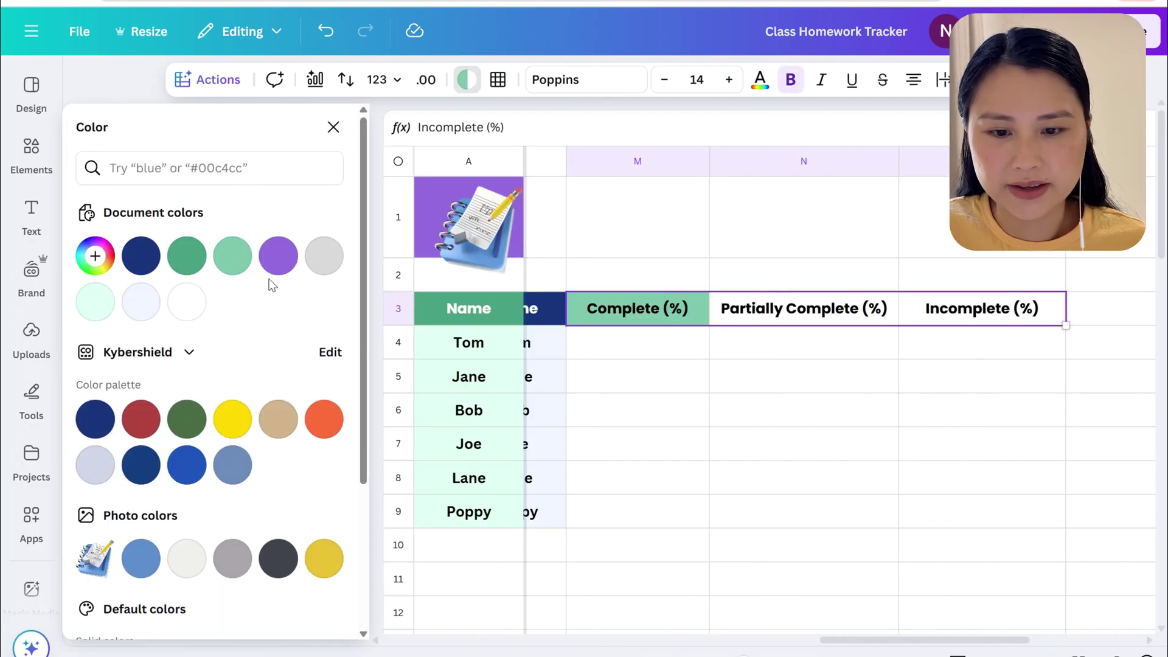
key(ctrl+z)
key(ctrl+z)
click(466, 82)
click(323, 212)
click(982, 308)
click(140, 514)
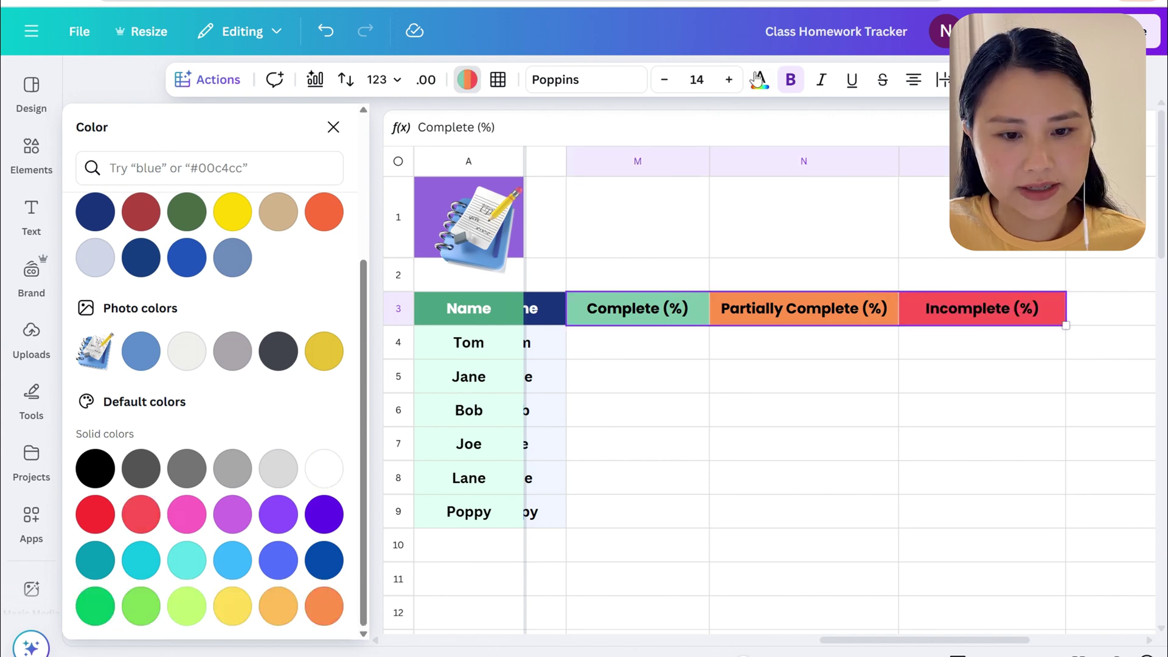
click(760, 79)
click(790, 376)
Give the whole summary table L3:O9 navy borders
key(ctrl+a)
click(498, 79)
click(551, 128)
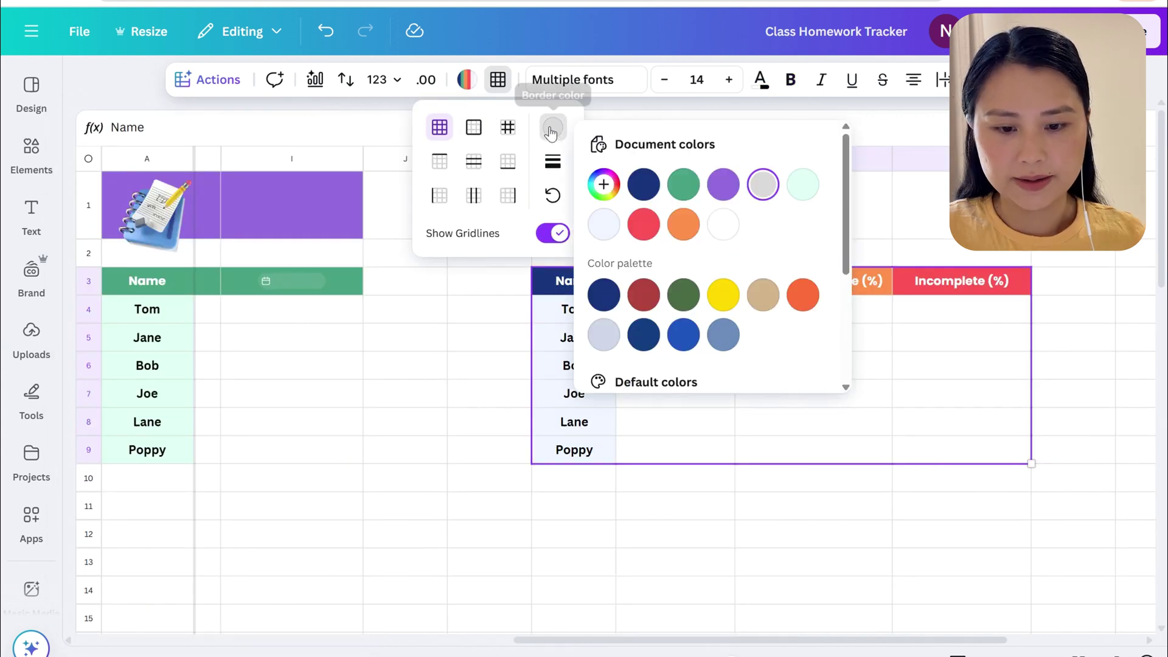
click(642, 184)
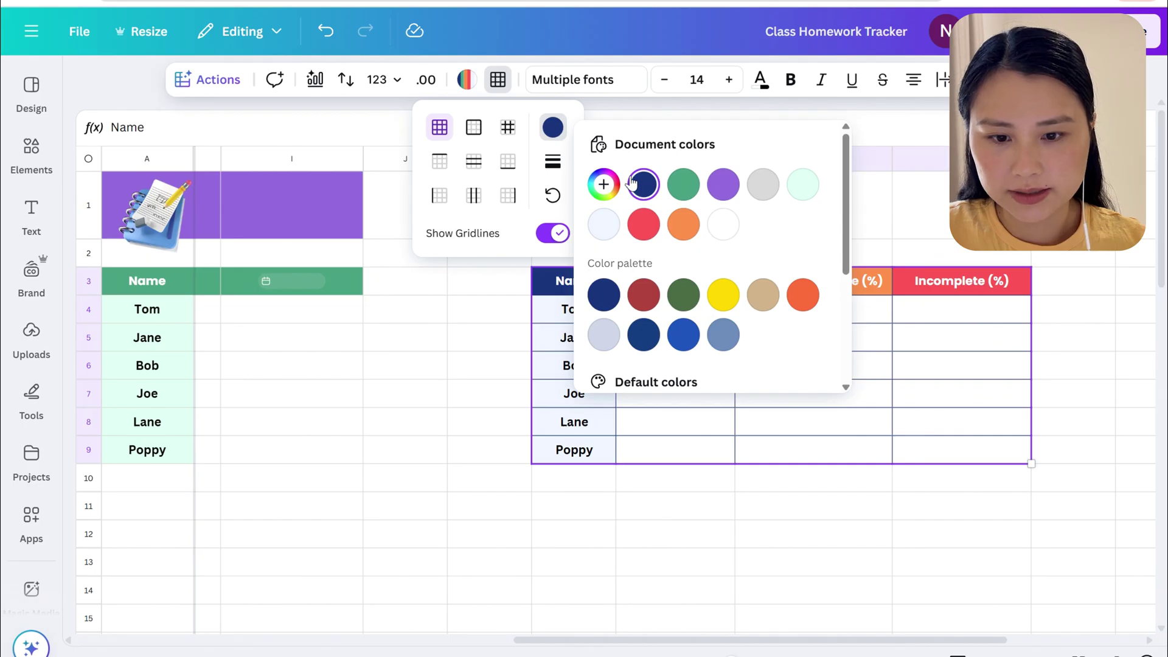
scroll(552, 315, right, 3)
click(552, 315)
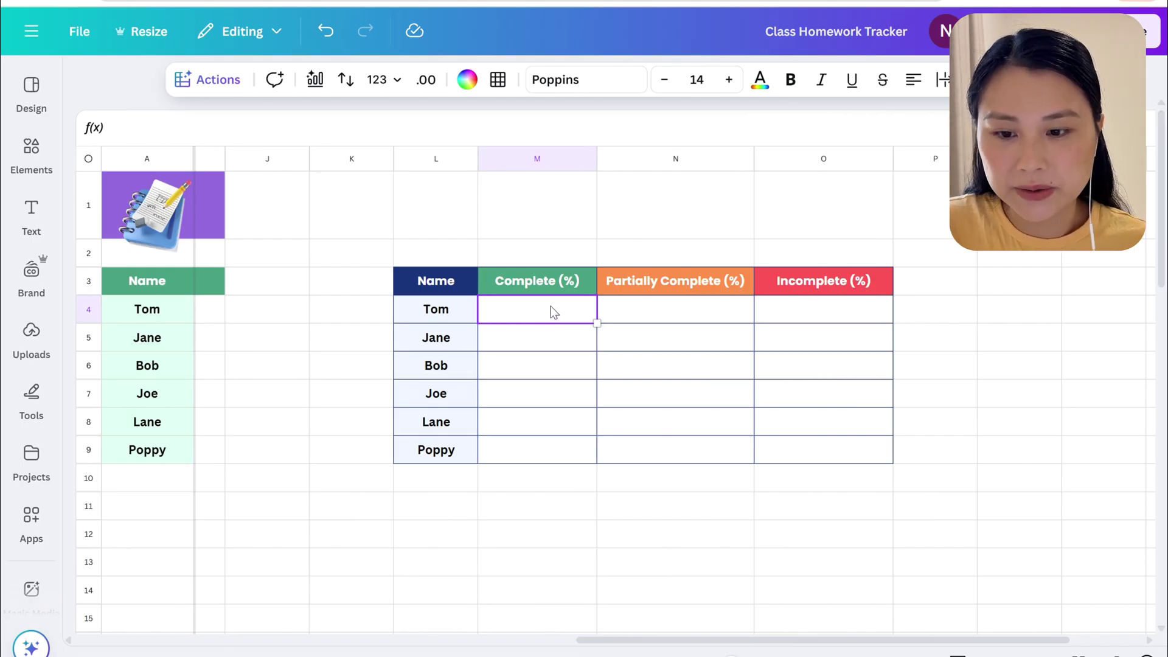
Generate a Magic Formula from '% of completed out of the total' and insert it into M4
click(210, 79)
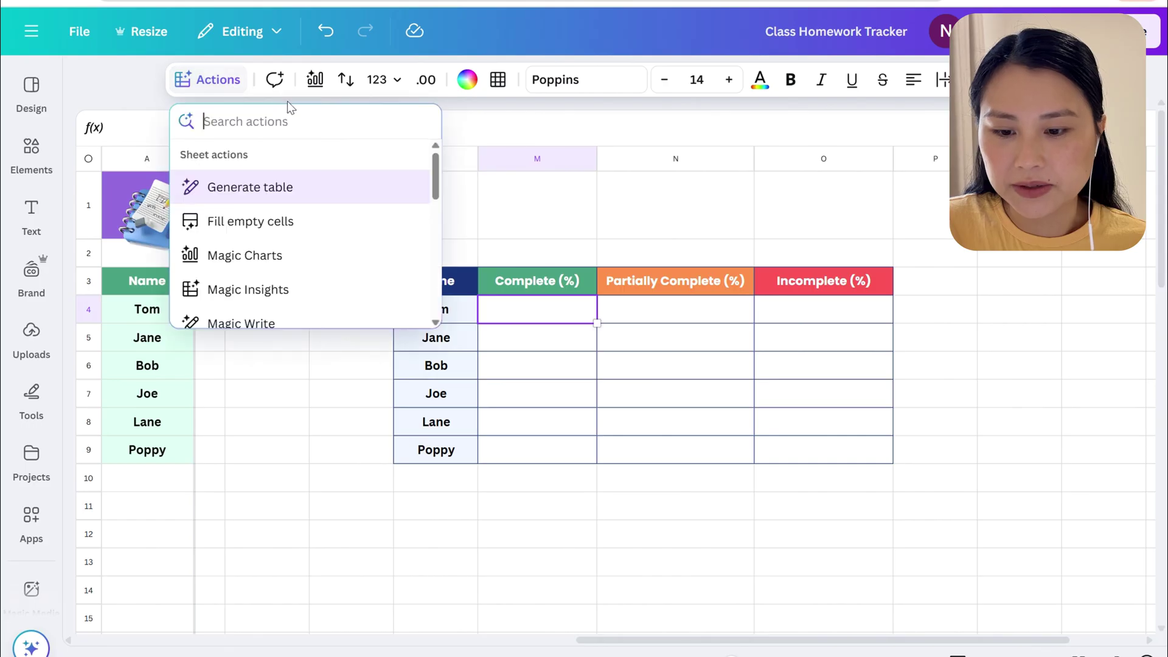
drag(439, 176, 434, 304)
click(377, 304)
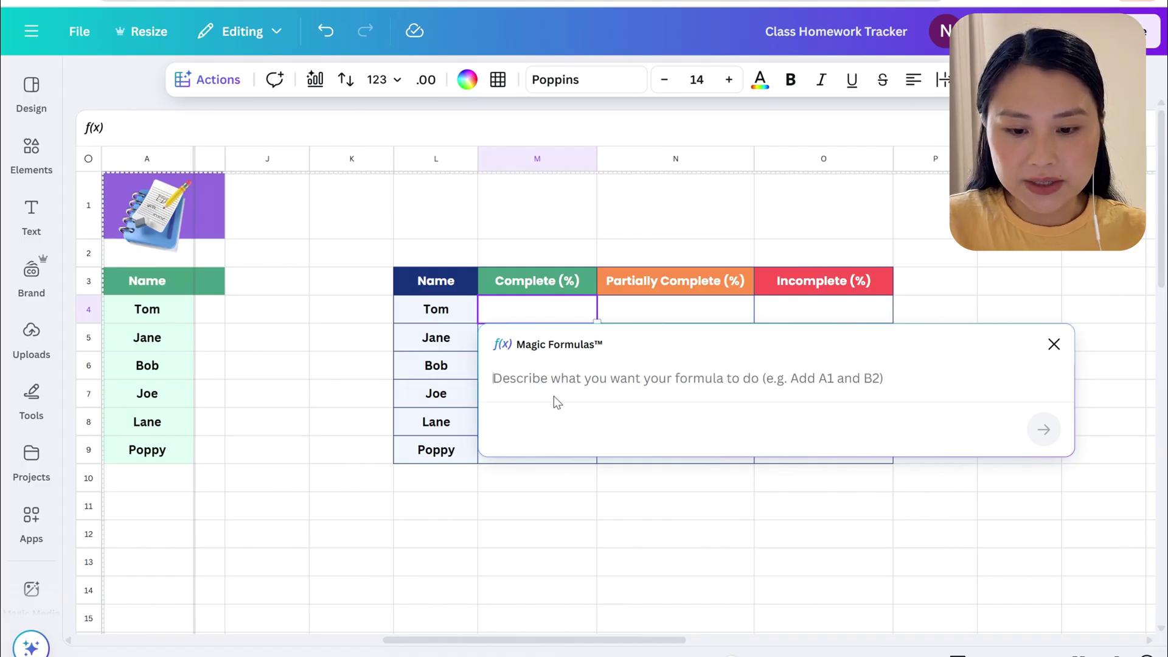
text(% of com)
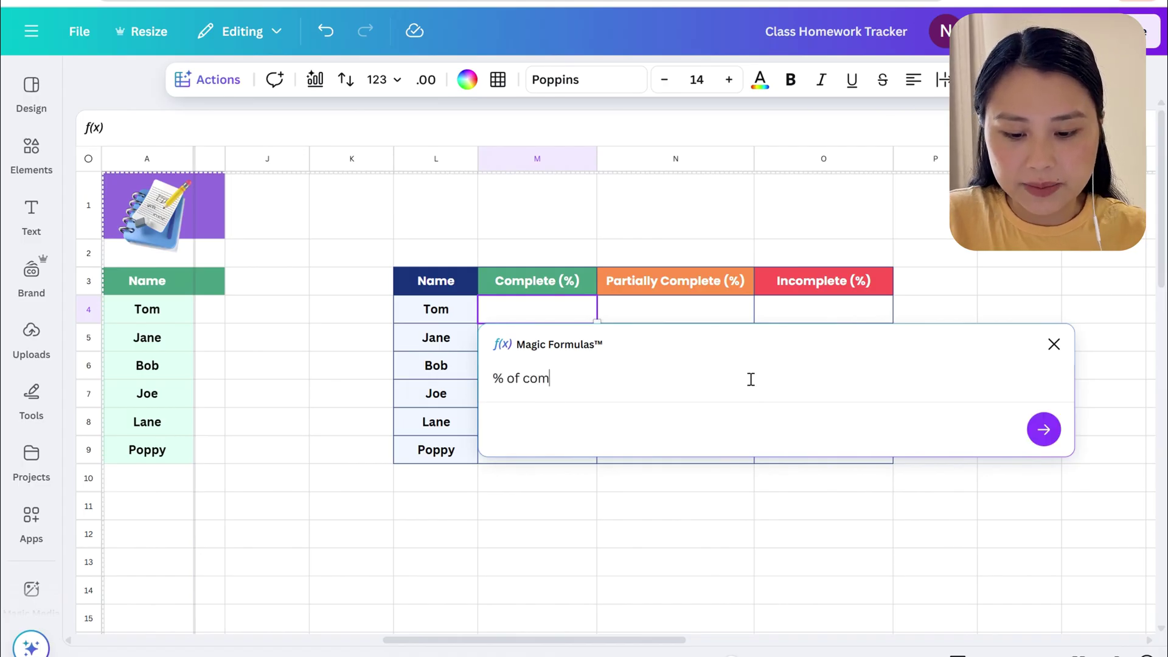
text(pleted out o)
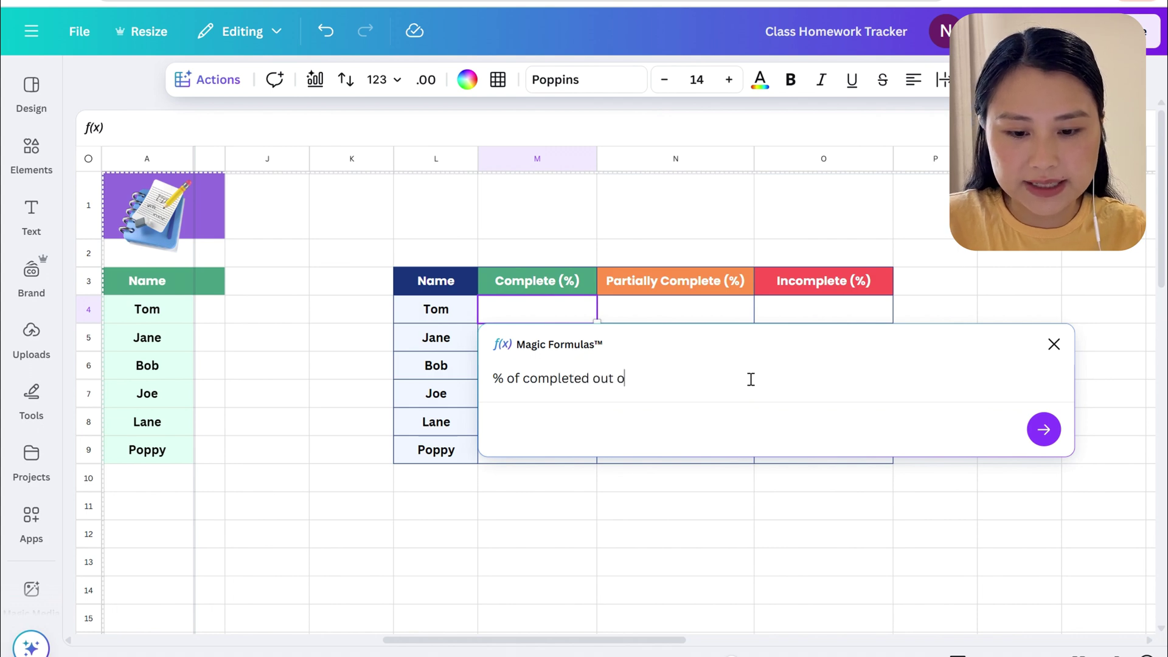
text(f the total)
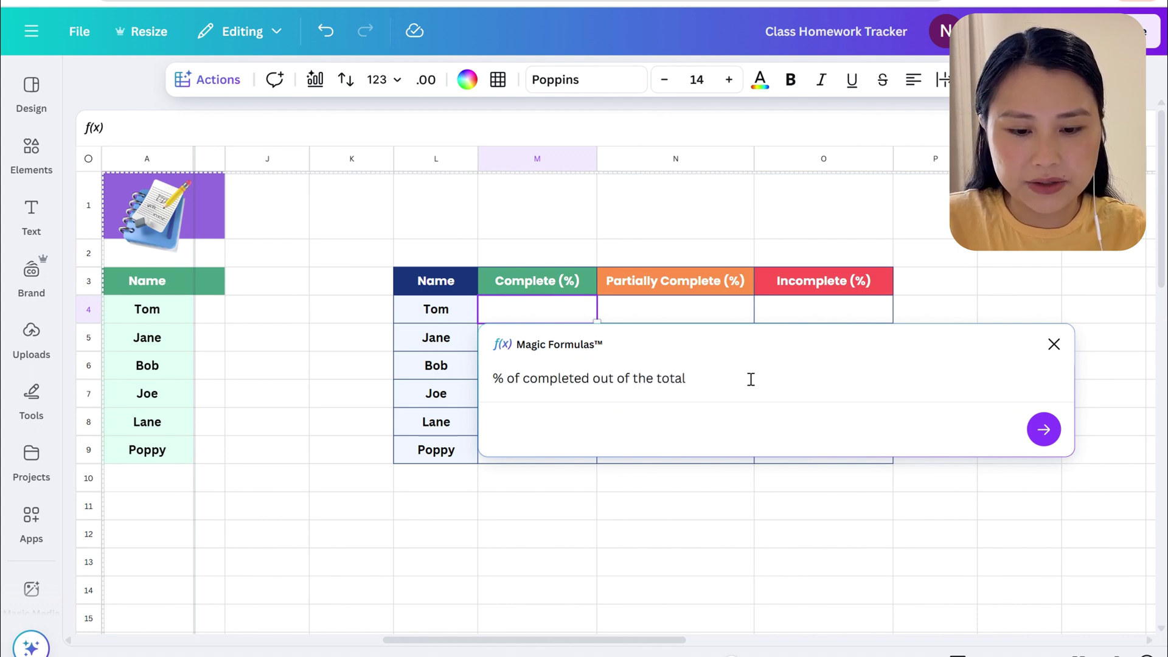
click(1043, 431)
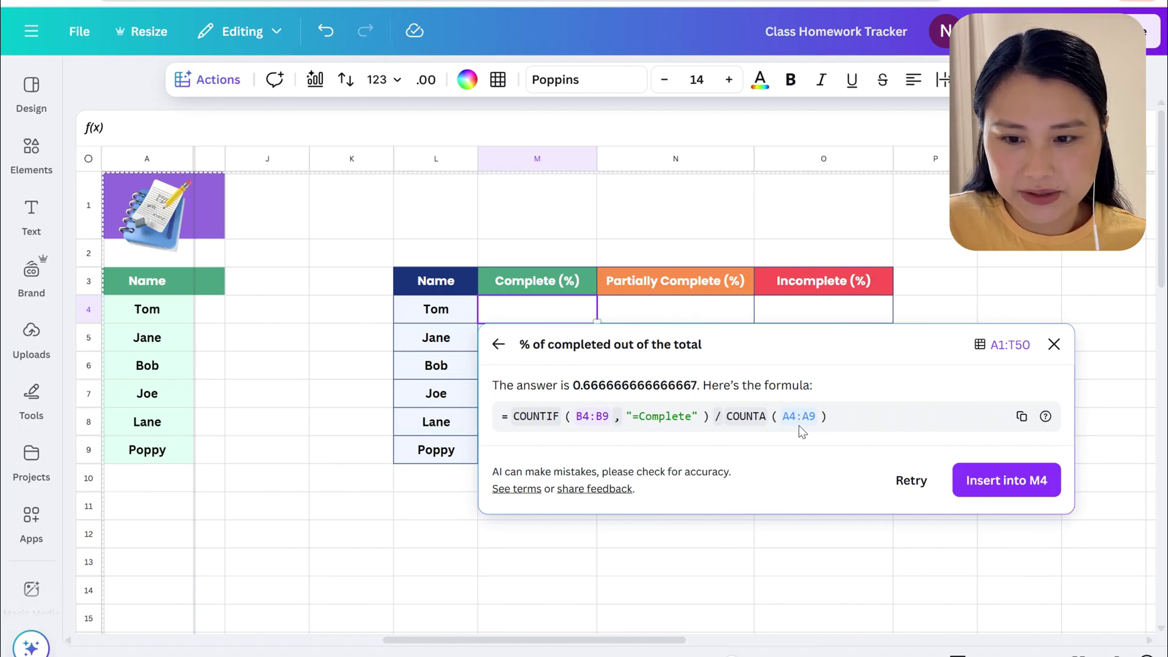
click(993, 481)
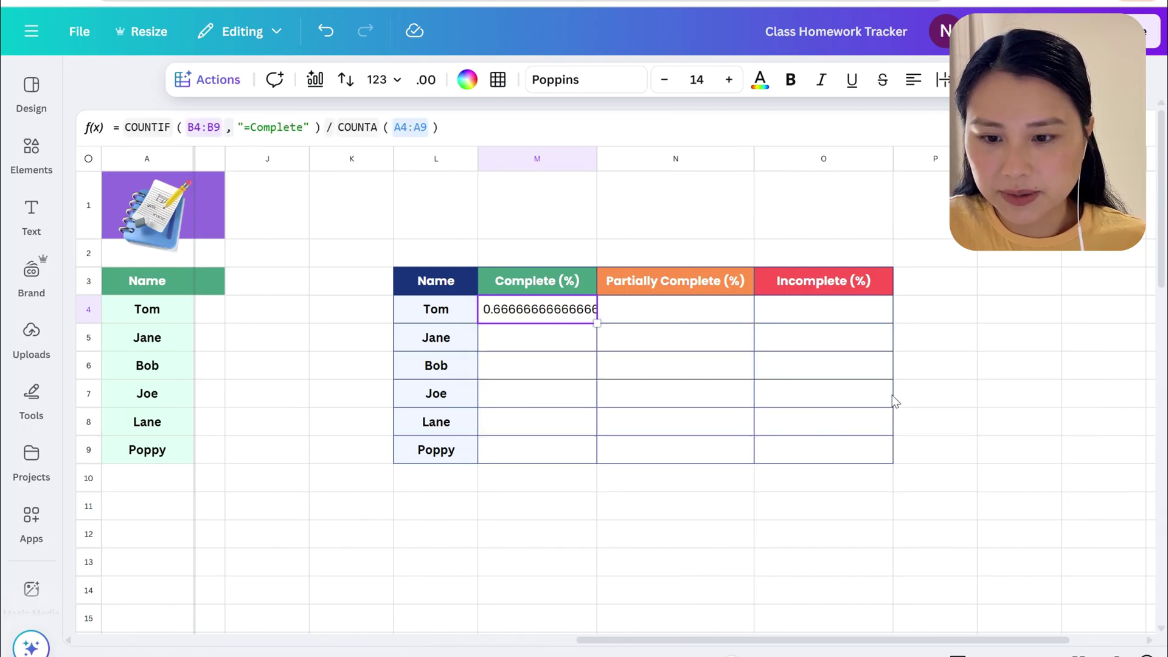
Check the inserted formula's ranges against Tom's status entries across columns B to I
click(203, 127)
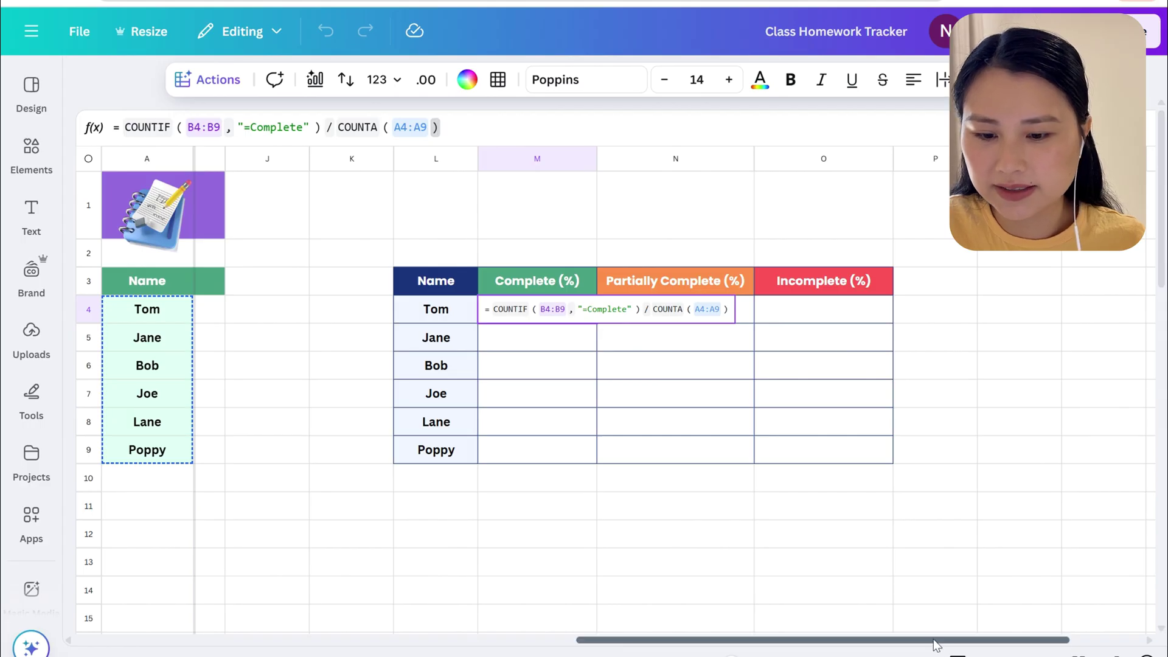
drag(935, 645, 553, 649)
click(318, 313)
click(776, 319)
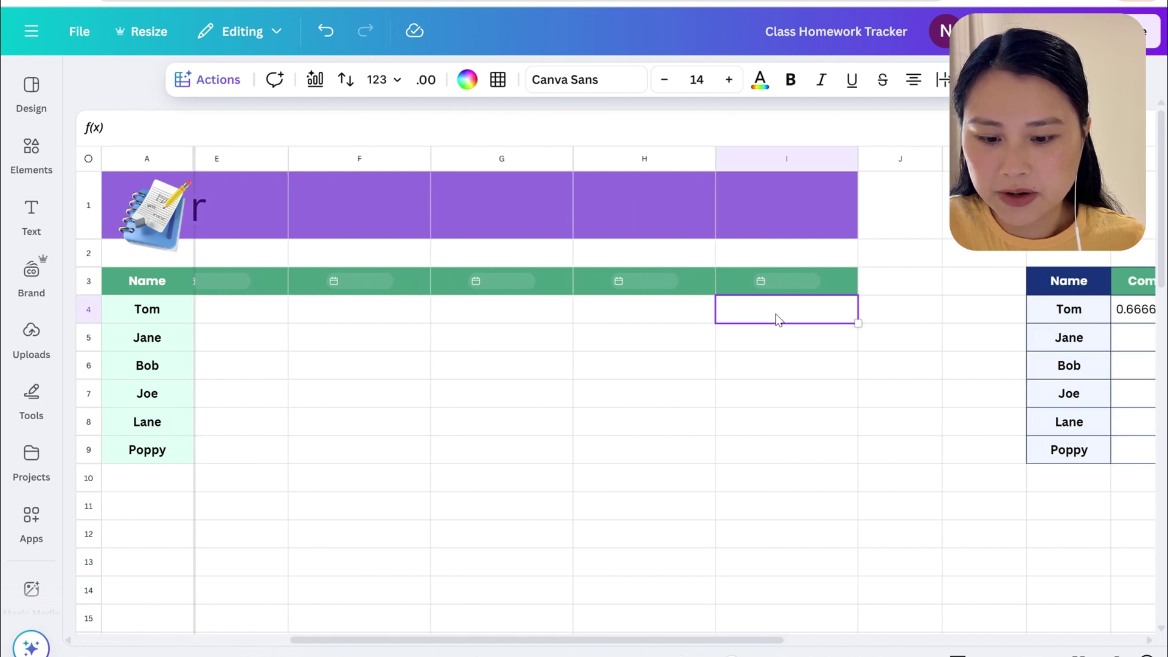
drag(362, 642, 543, 642)
click(779, 319)
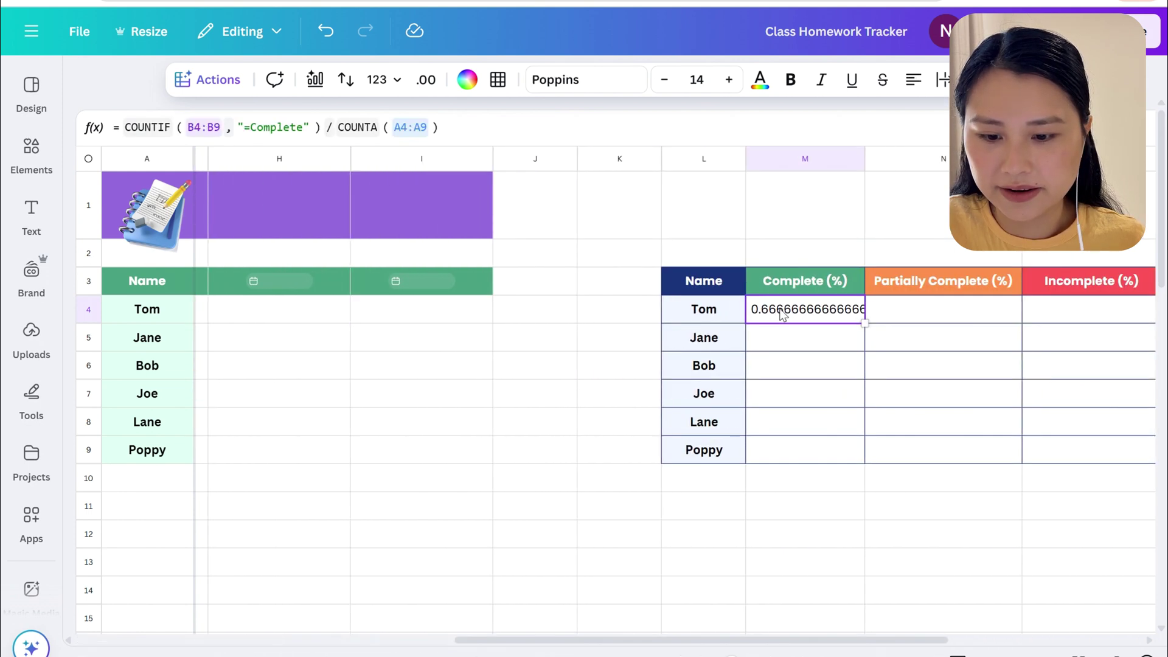
Change both ranges in M4's formula to B4:I4 so Tom's Complete share shows 1
double_click(217, 124)
key(BackSpace)
key(BackSpace)
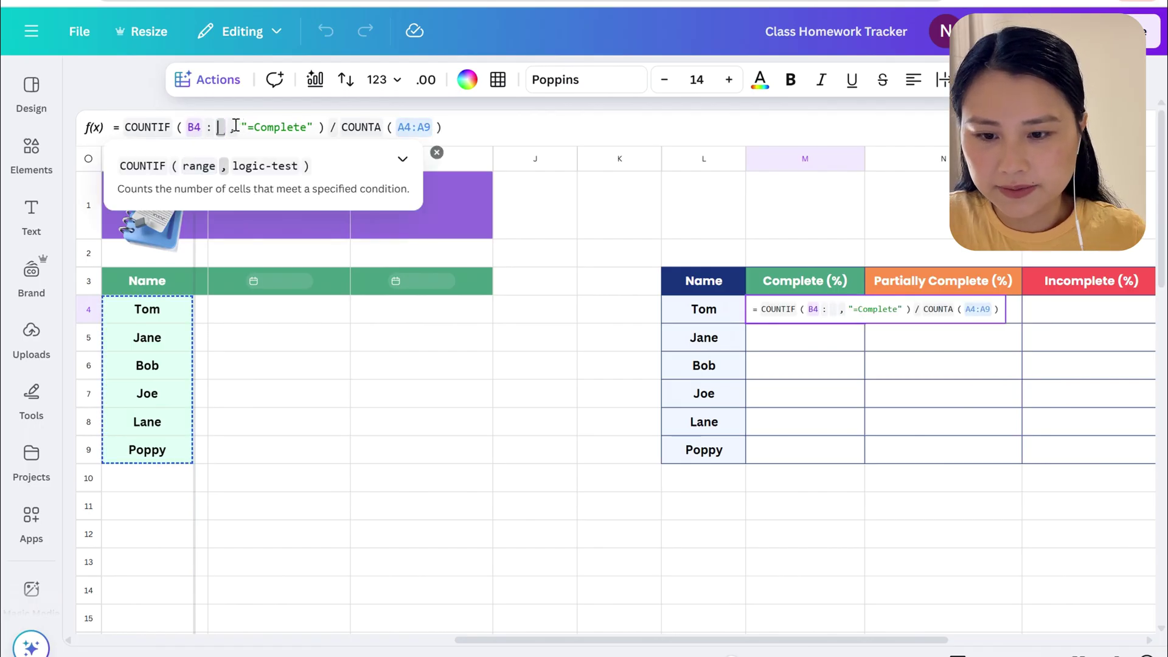
text(I4)
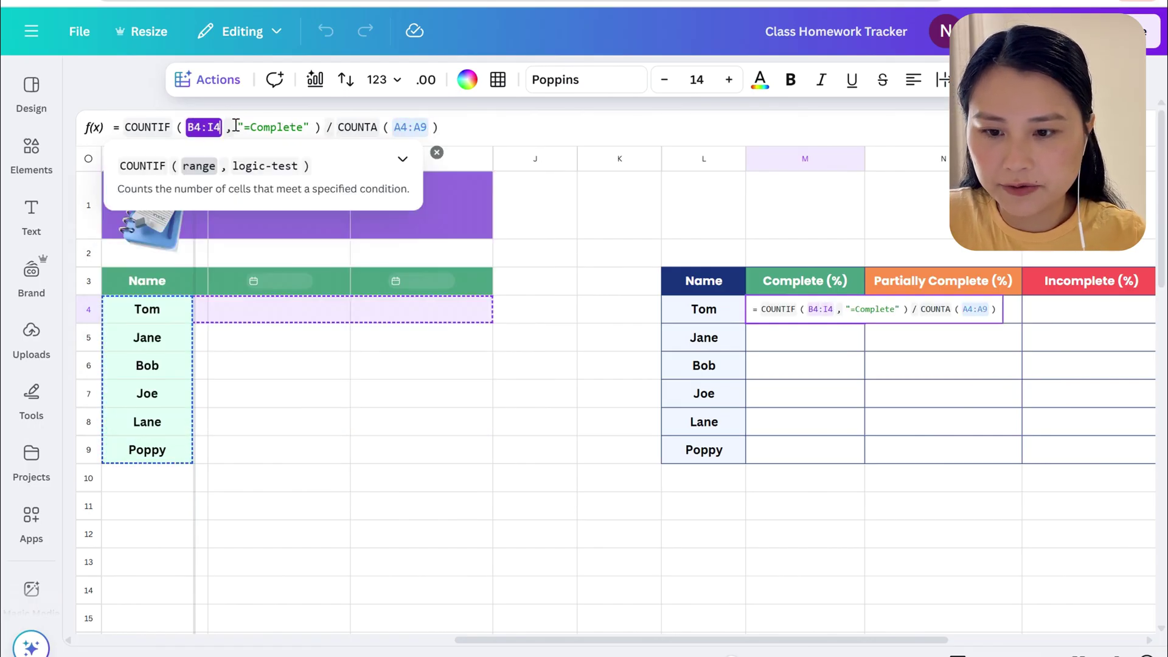
double_click(405, 128)
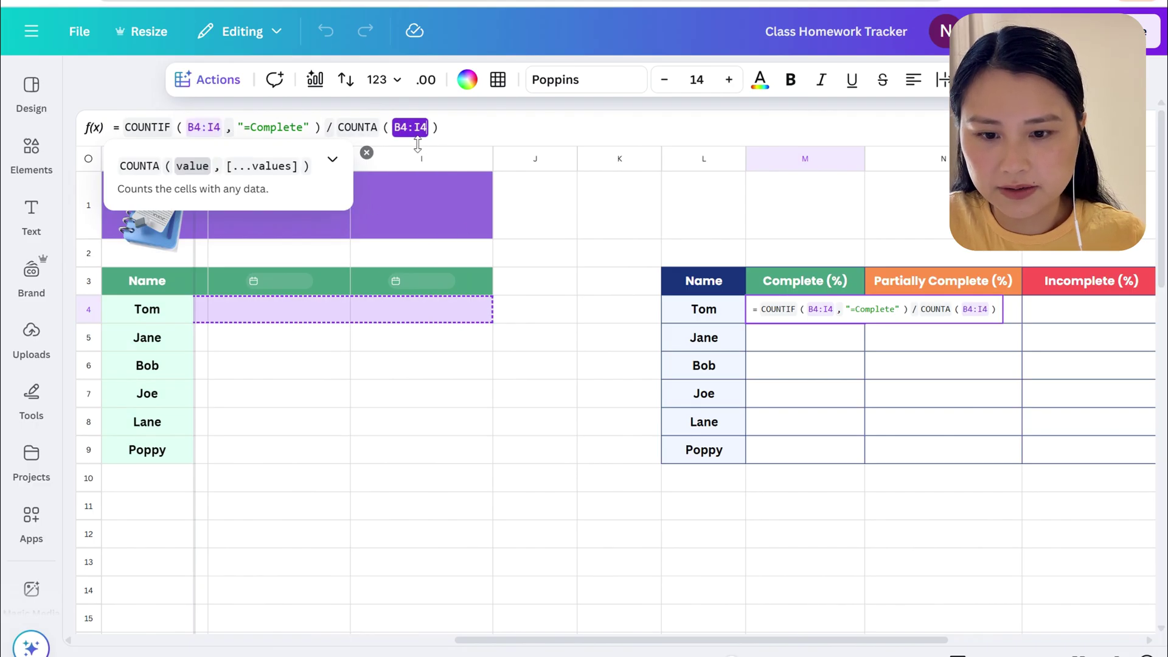
key(Return)
click(836, 320)
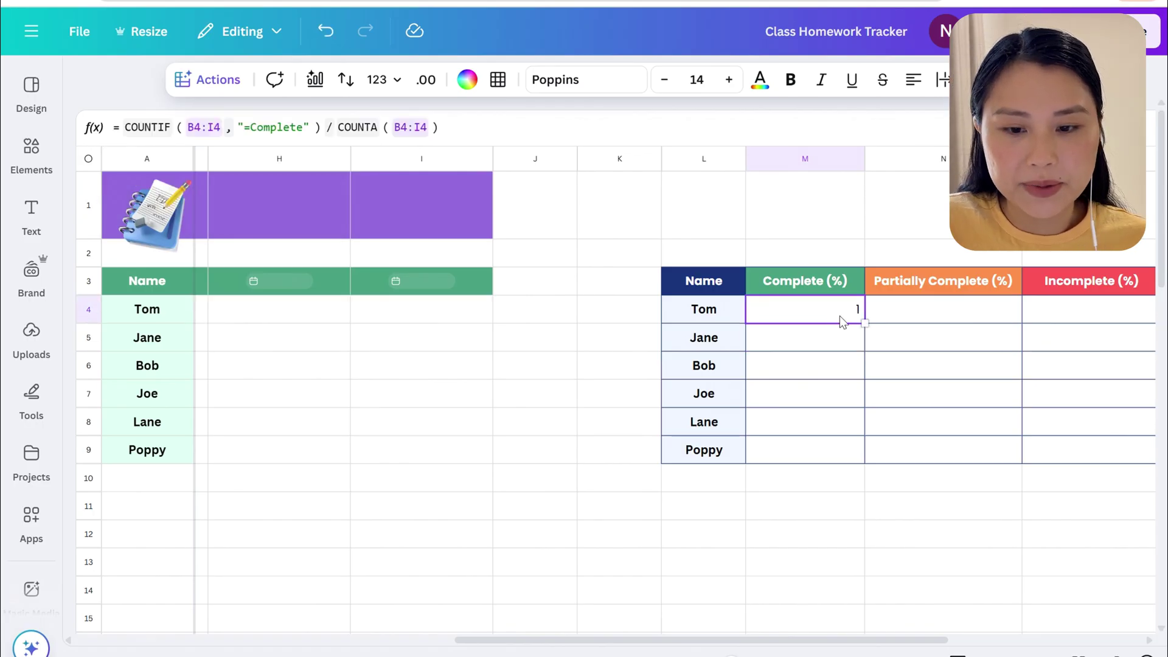
Format Tom's Complete (%) result as a percentage
click(396, 90)
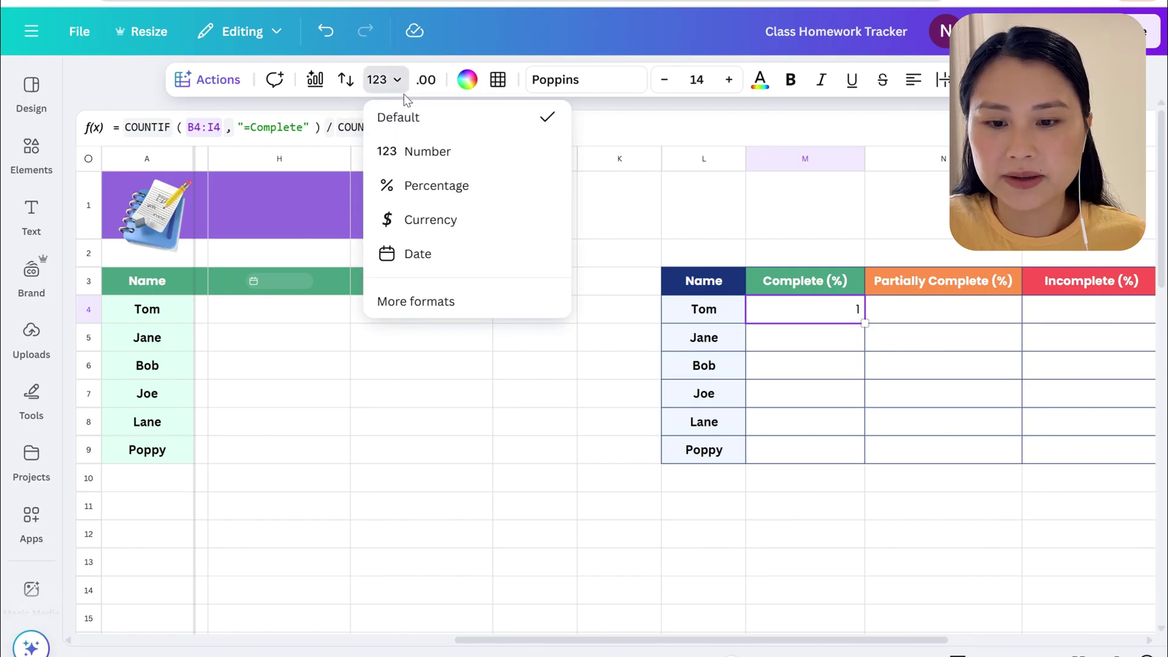
click(433, 189)
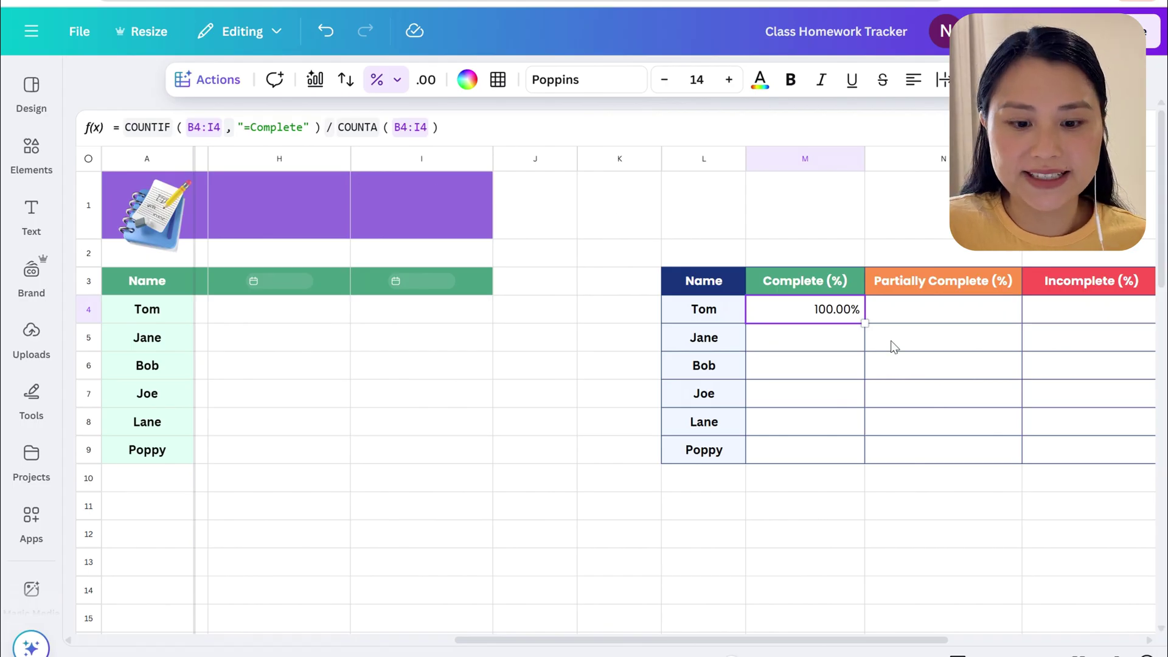
click(870, 313)
click(841, 320)
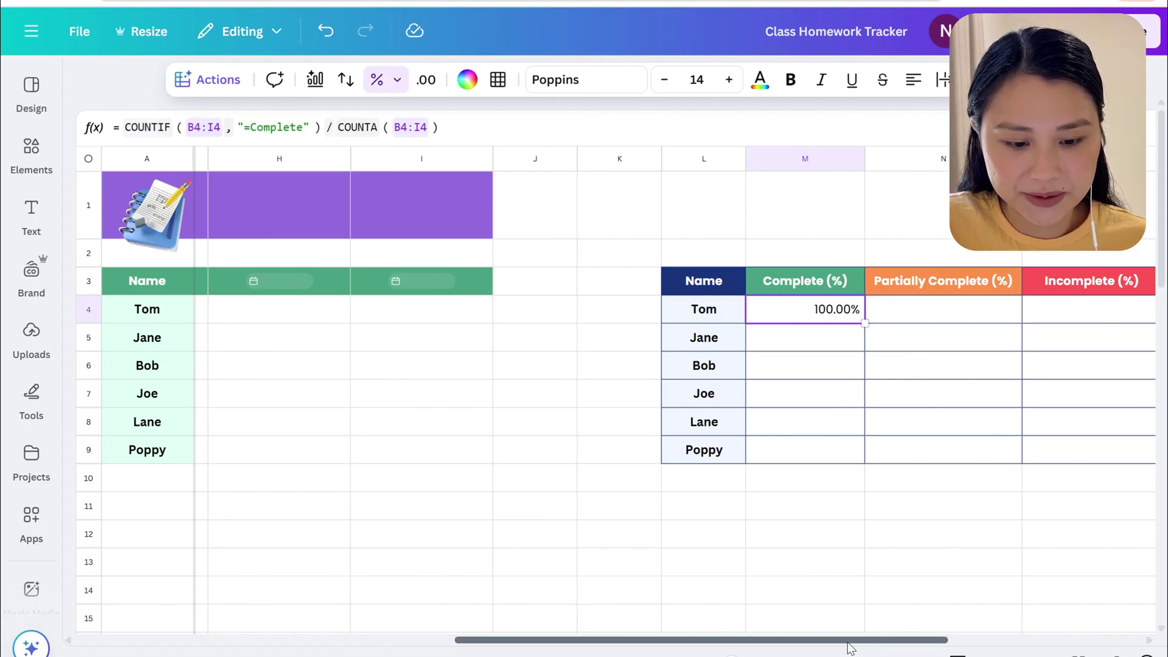
key(ctrl+z)
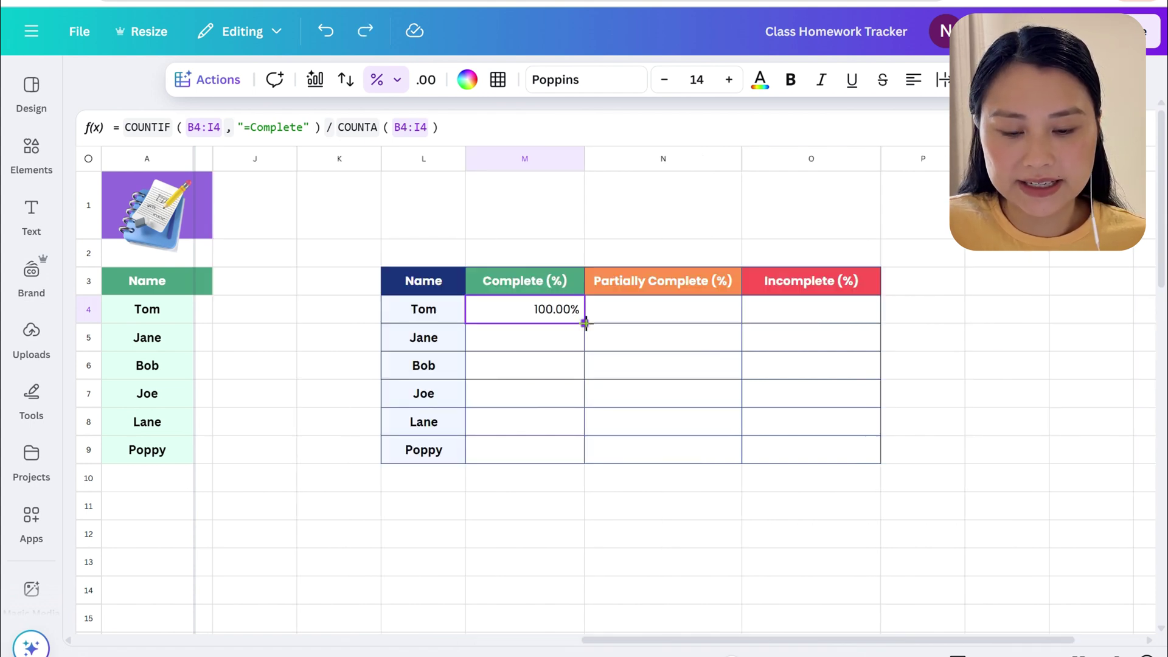
Fill the Complete (%) formula down to Poppy's row and verify Jane's formula references row 5
drag(585, 323, 589, 457)
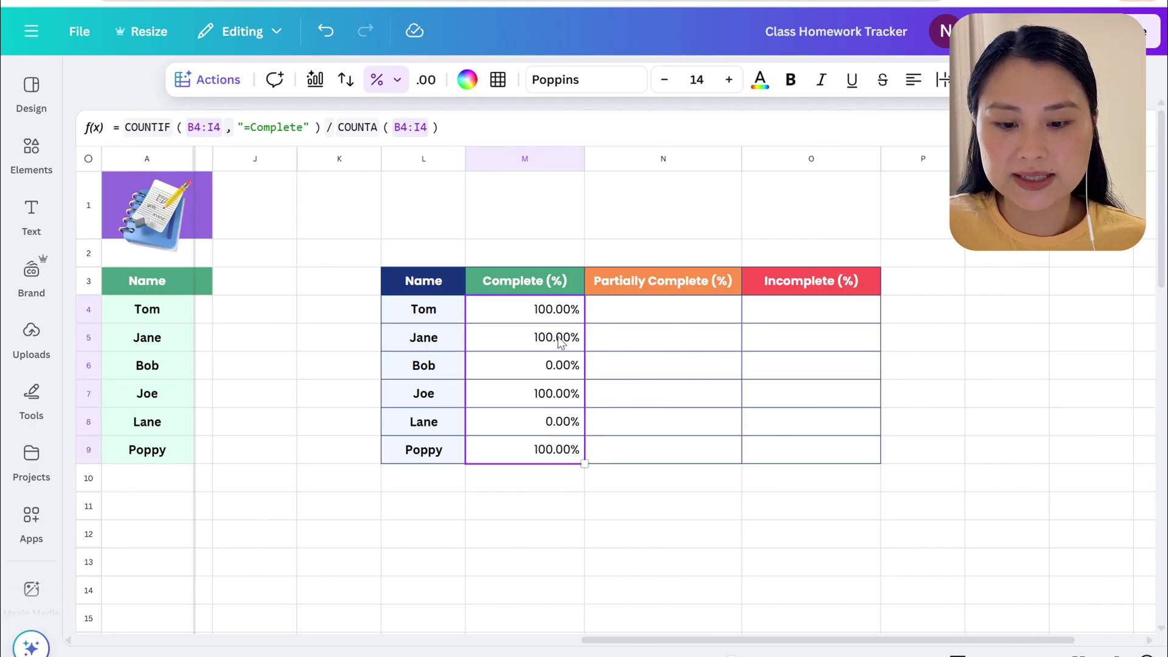
click(561, 343)
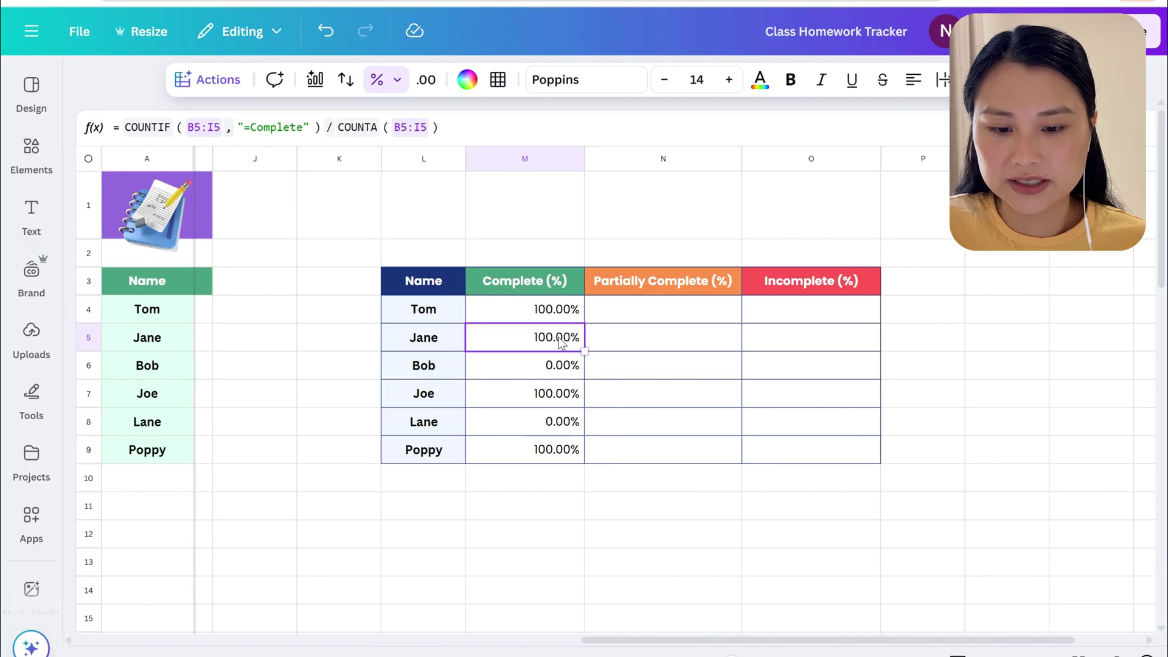
click(215, 130)
drag(882, 640, 485, 634)
click(403, 127)
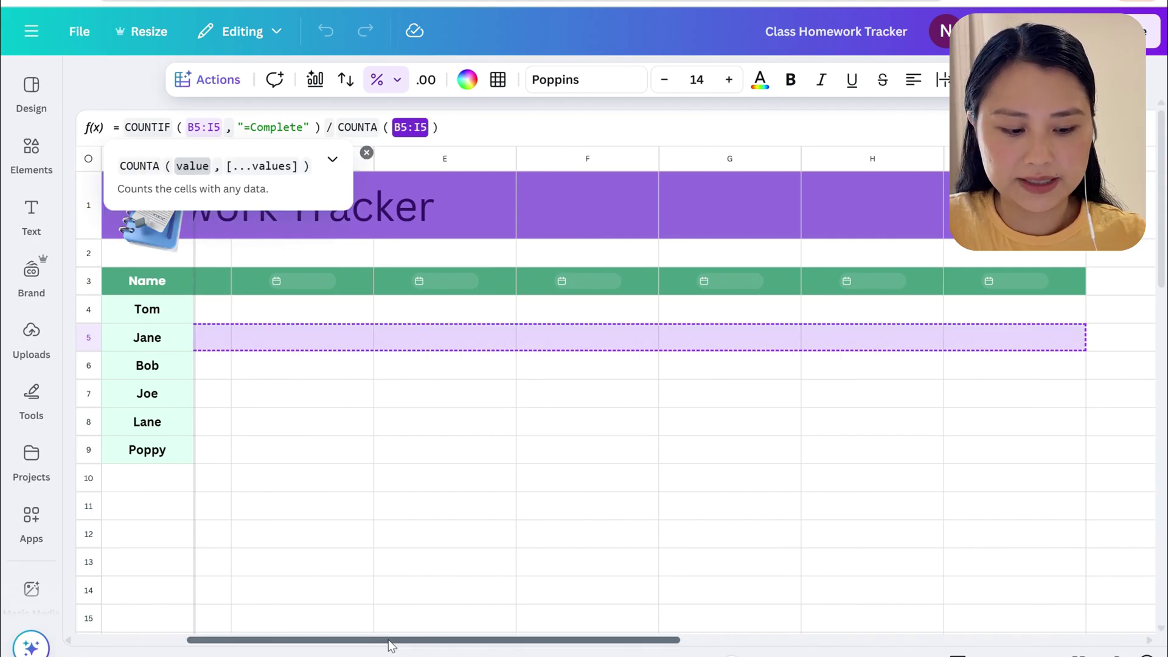
drag(391, 636, 714, 639)
click(704, 317)
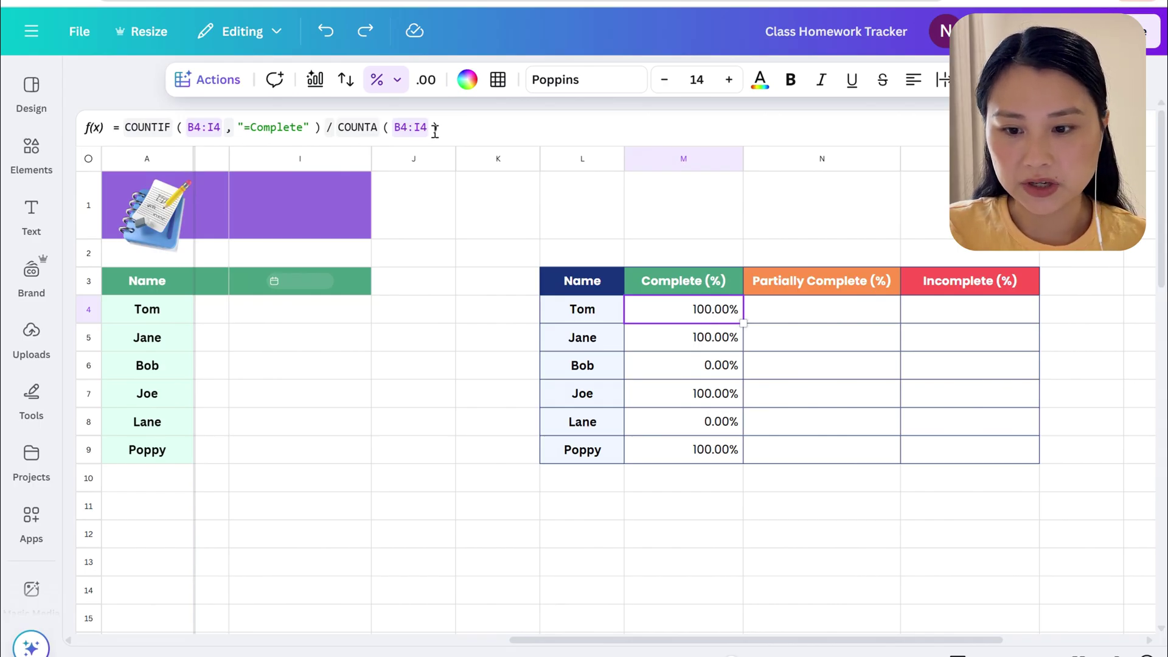
Create N4's formula with criterion '=Partially Complete' and fill it down through Poppy's row
click(160, 127)
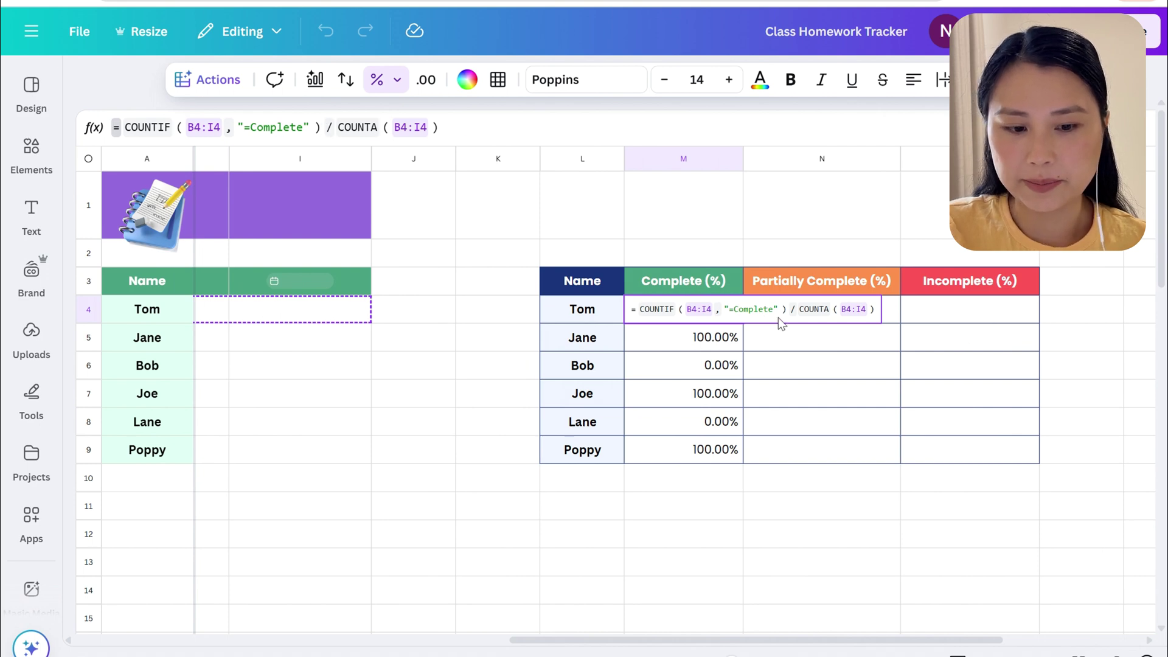
key(Tab)
text(=COUNTIF(B4:I4,"=Complete")/COUNTA(B4:I4))
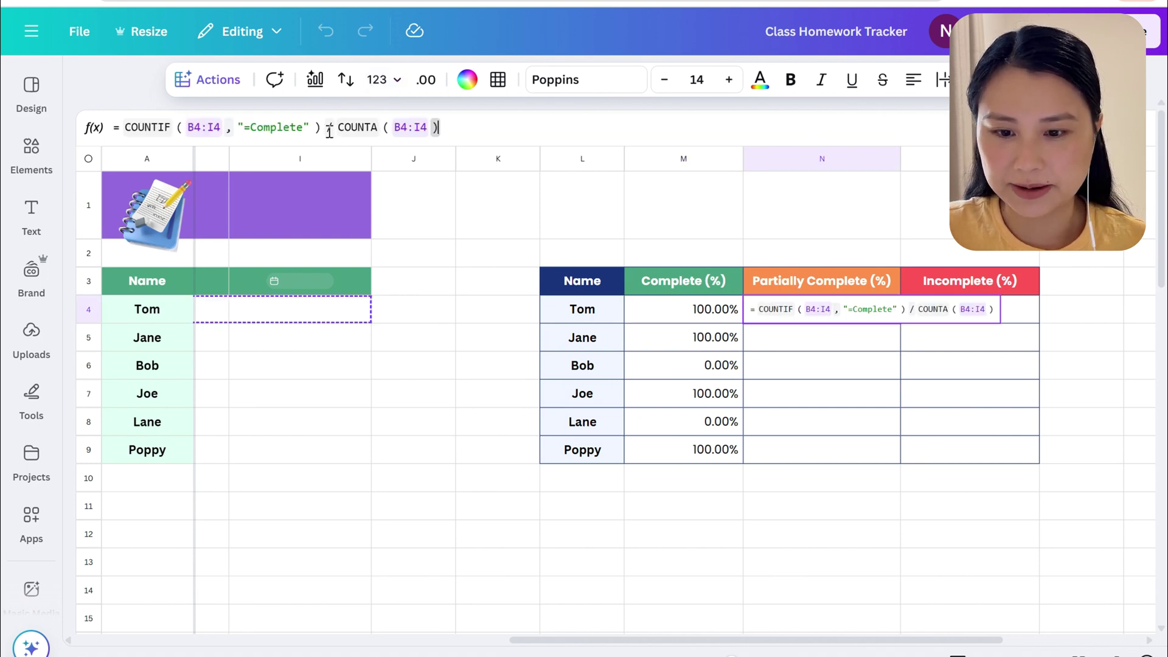
click(255, 126)
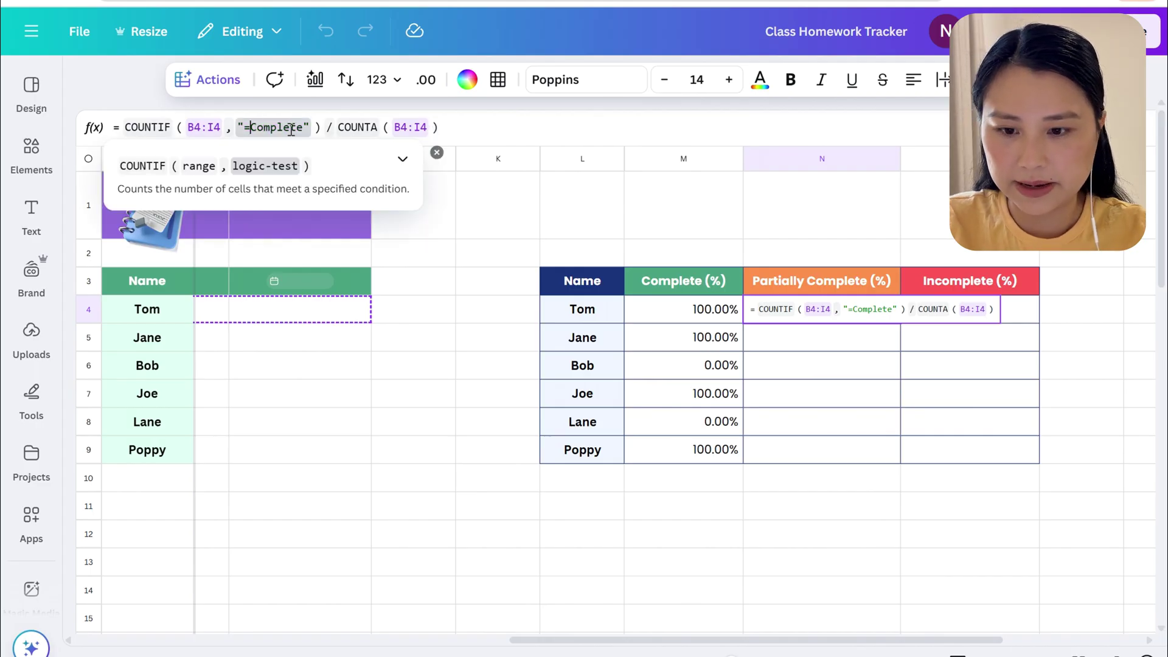
text(Partially)
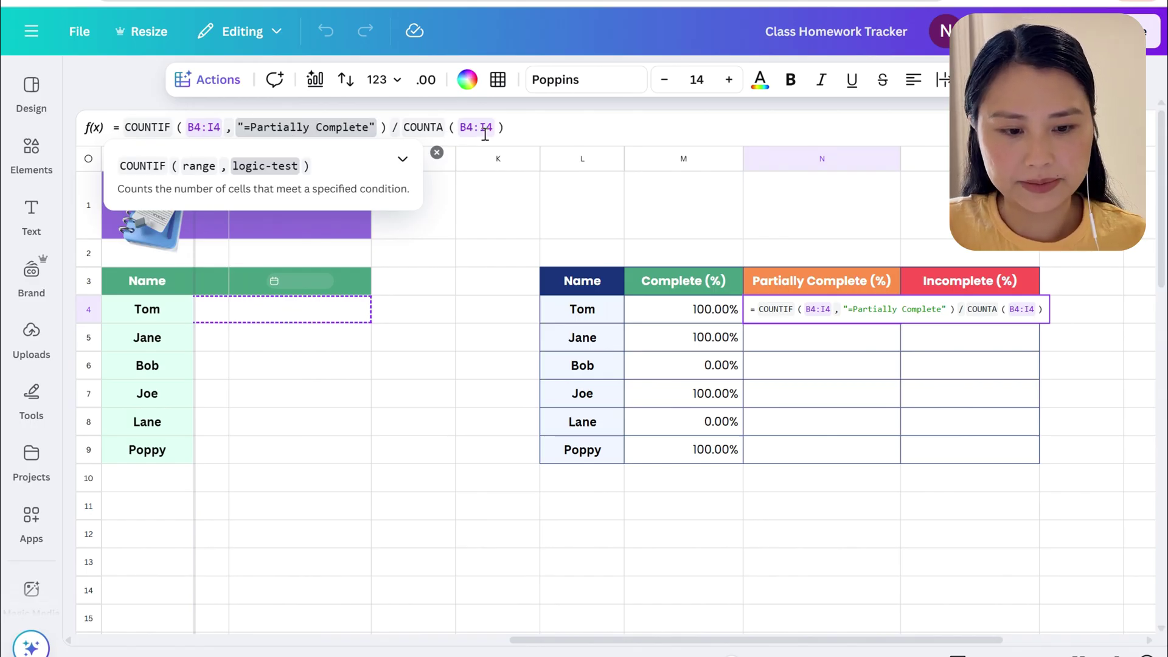
key(Return)
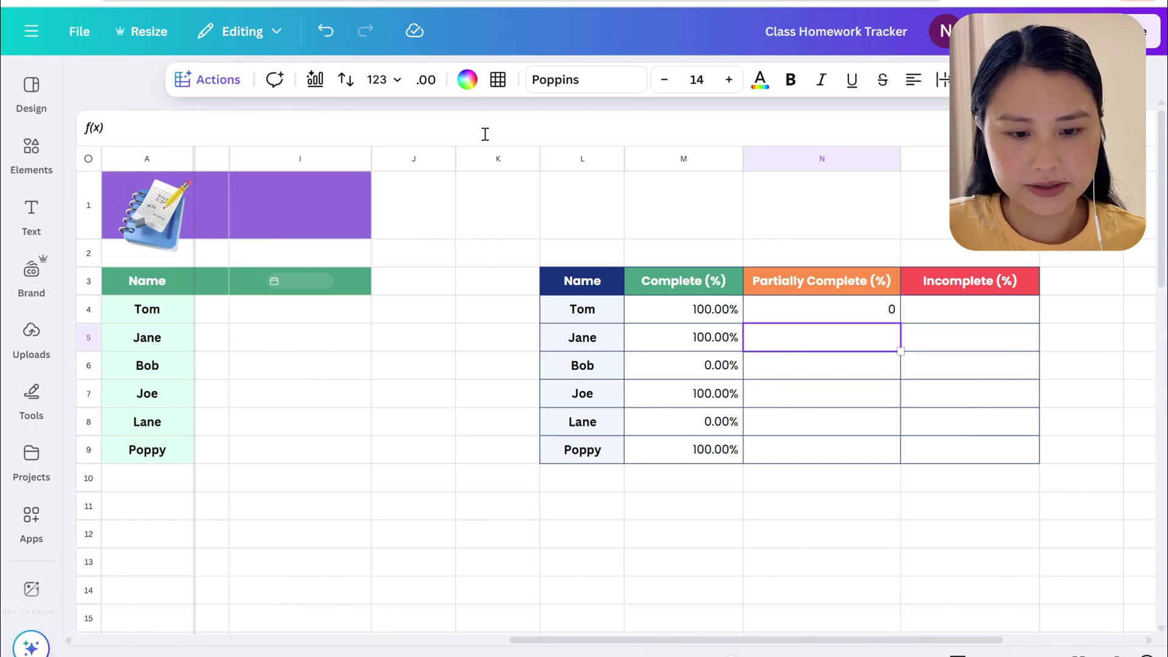
click(892, 314)
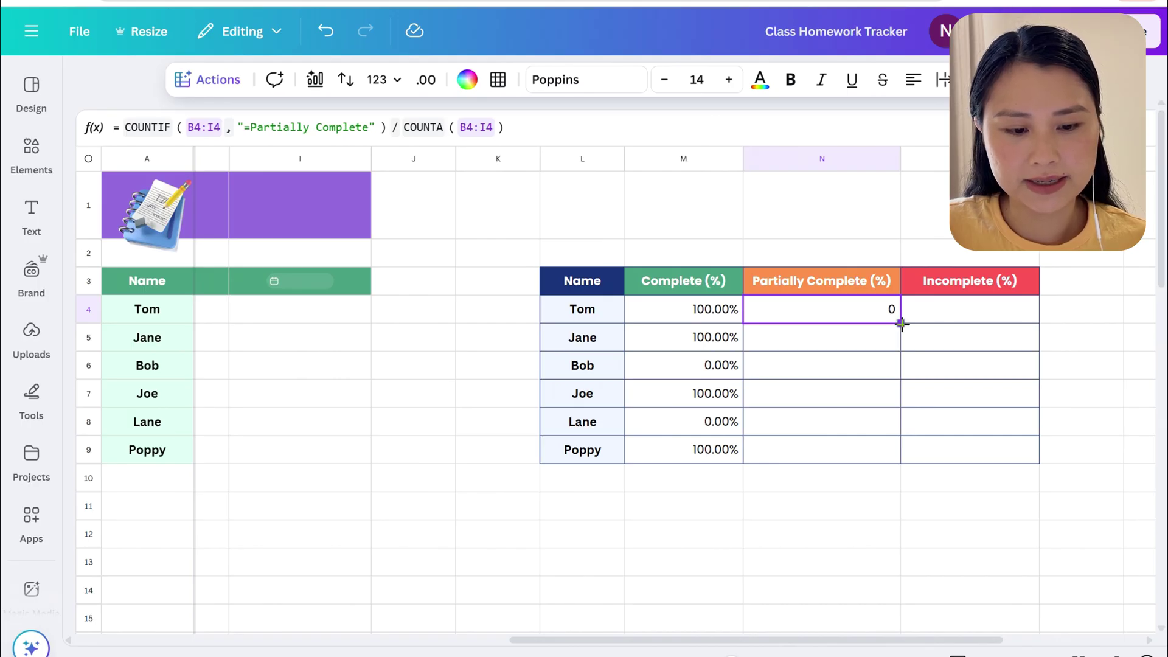
drag(901, 324, 900, 451)
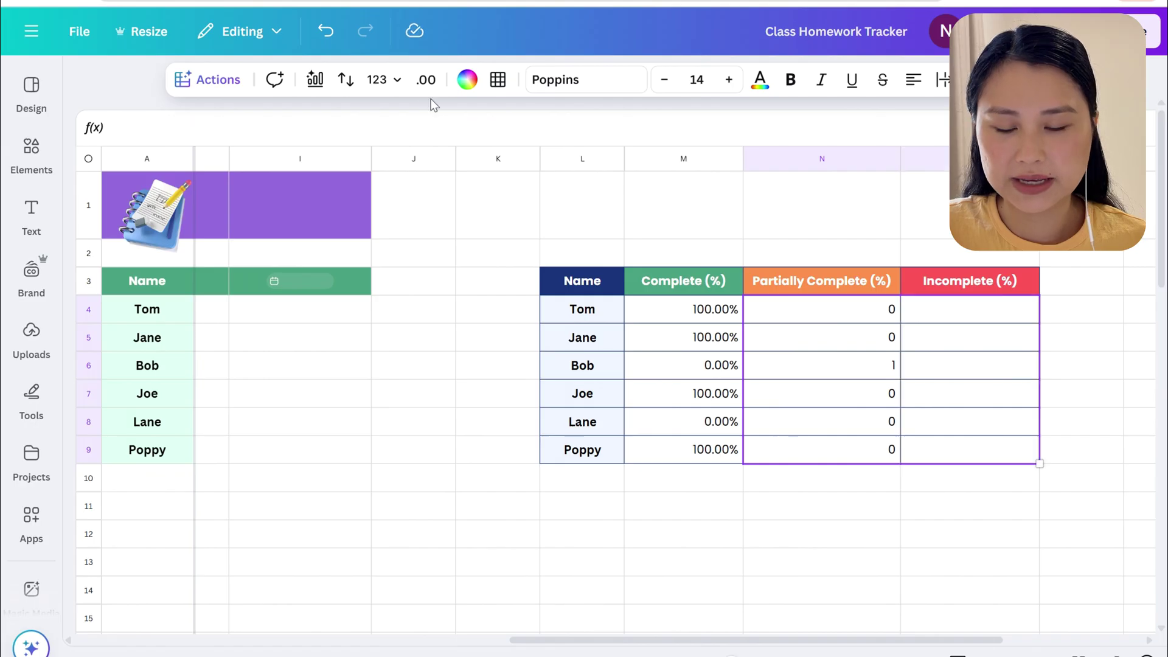
Format the Partially Complete (%) column as percentages and check Bob's formula
click(396, 85)
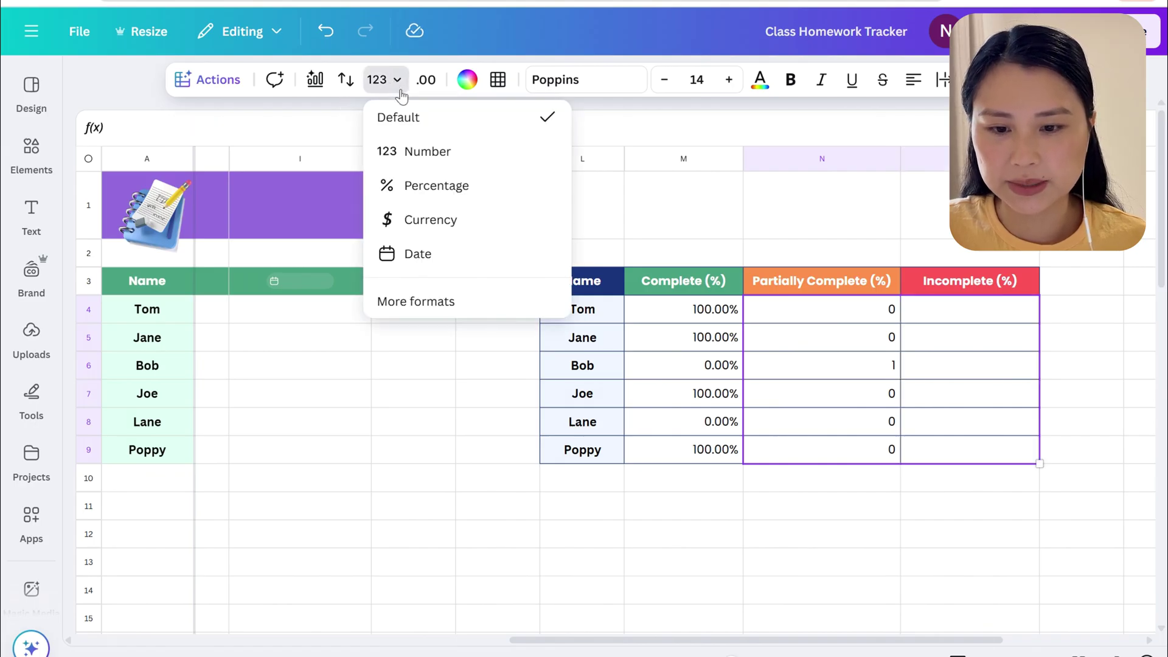
click(443, 192)
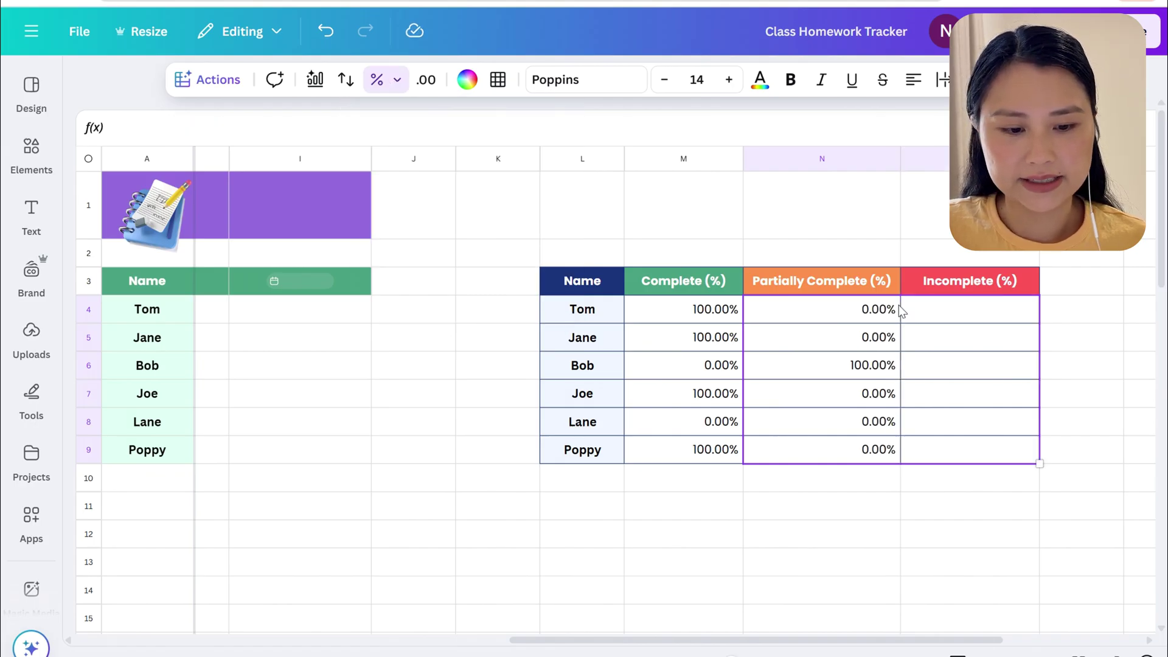
click(876, 311)
click(868, 377)
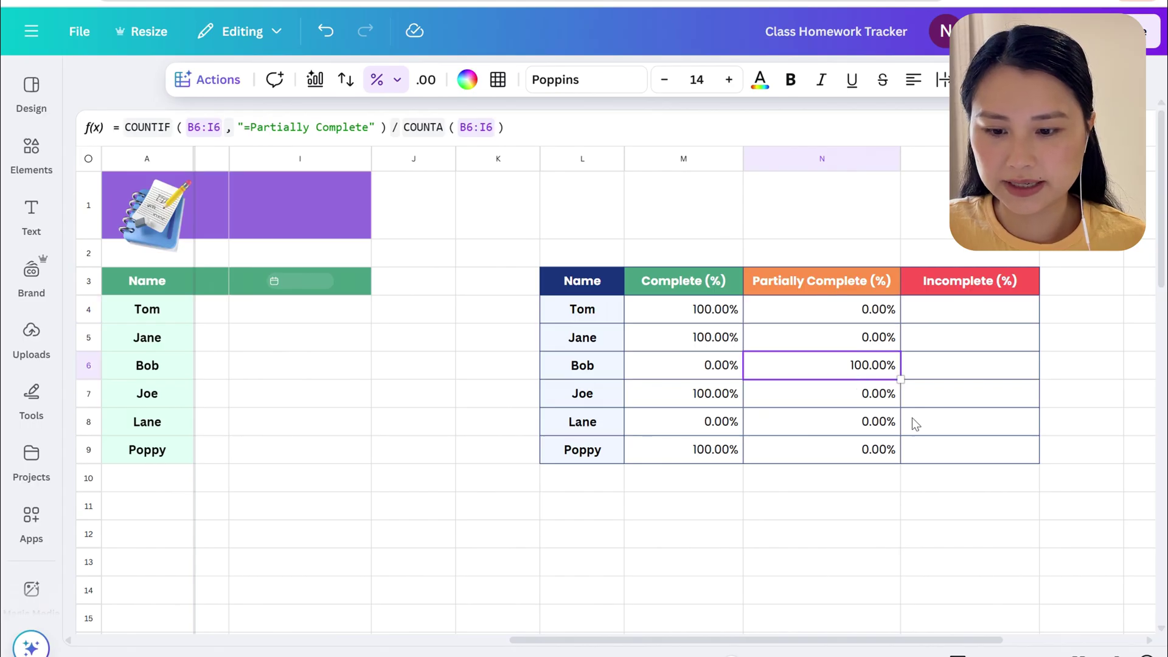
click(212, 129)
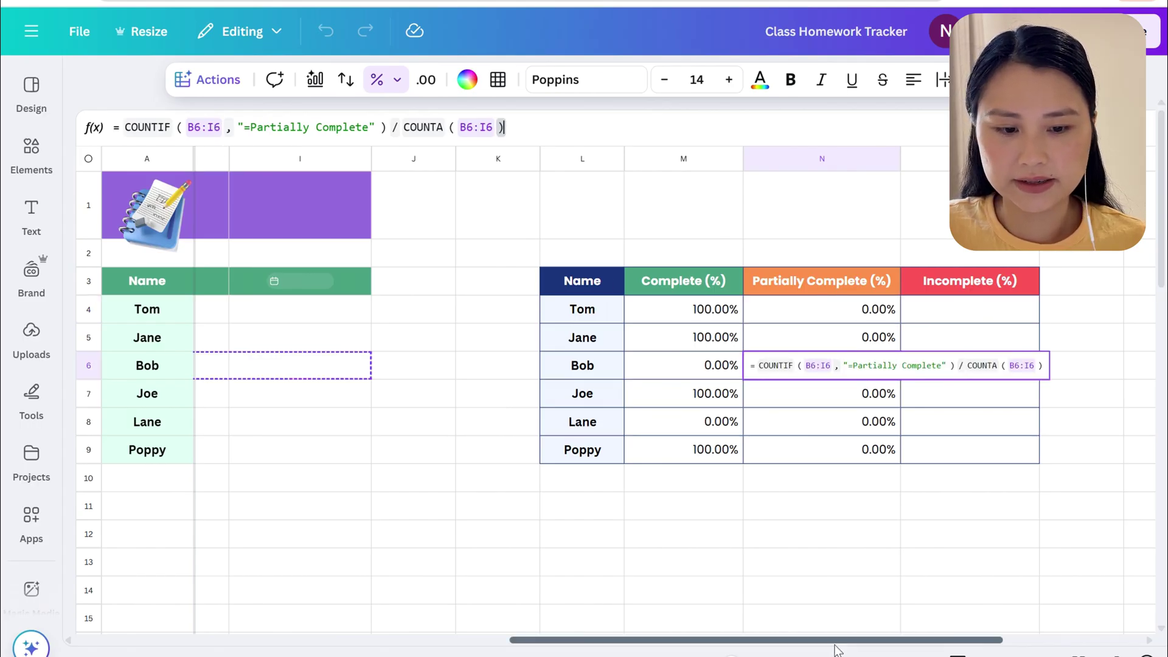
mouse_move(838, 643)
mouse_down()
mouse_move(368, 618)
mouse_move(843, 642)
mouse_up()
Create the Incomplete (%) formula with criterion '=Incomplete' and fill it down through Poppy's row
click(470, 127)
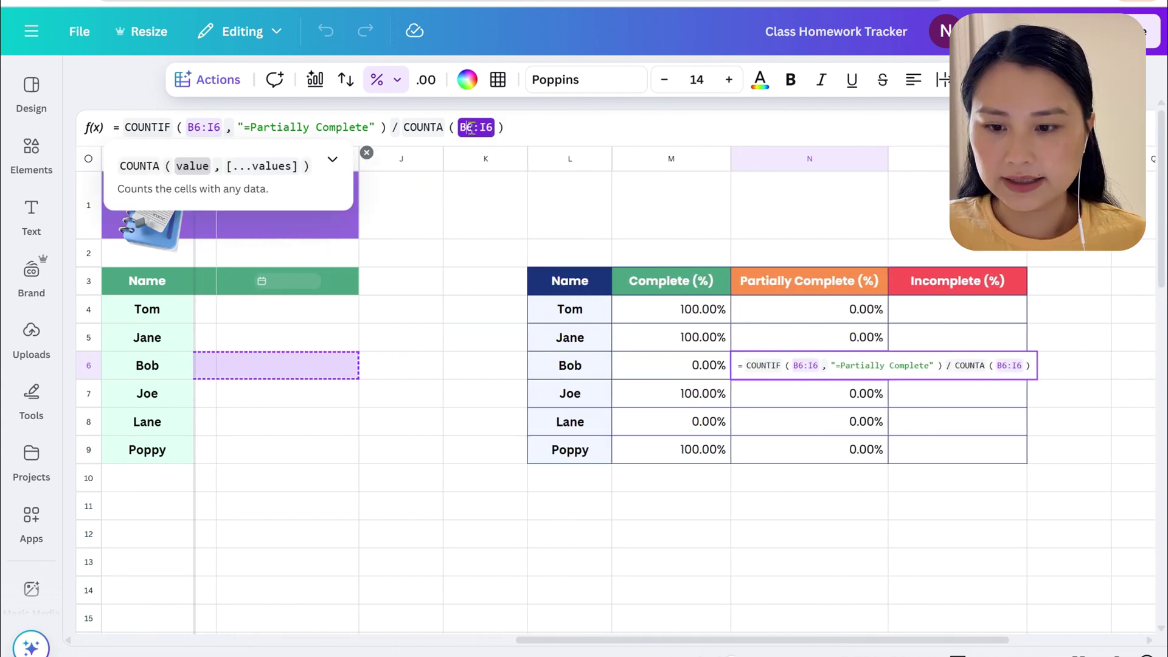
text(Incomplete)
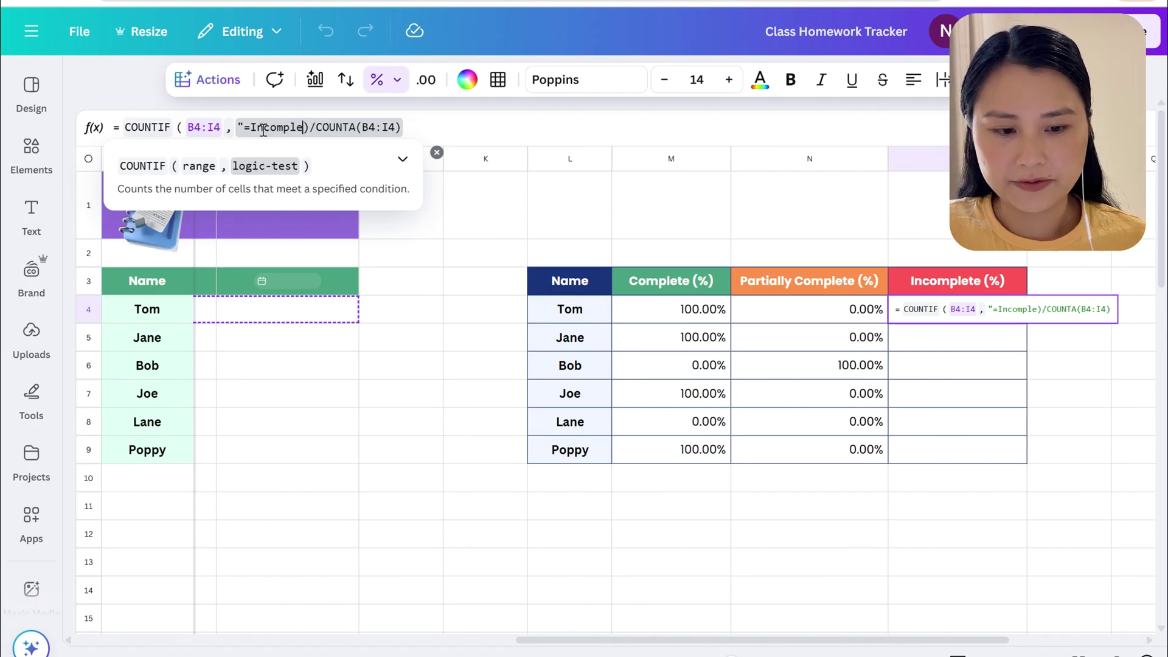
text(")
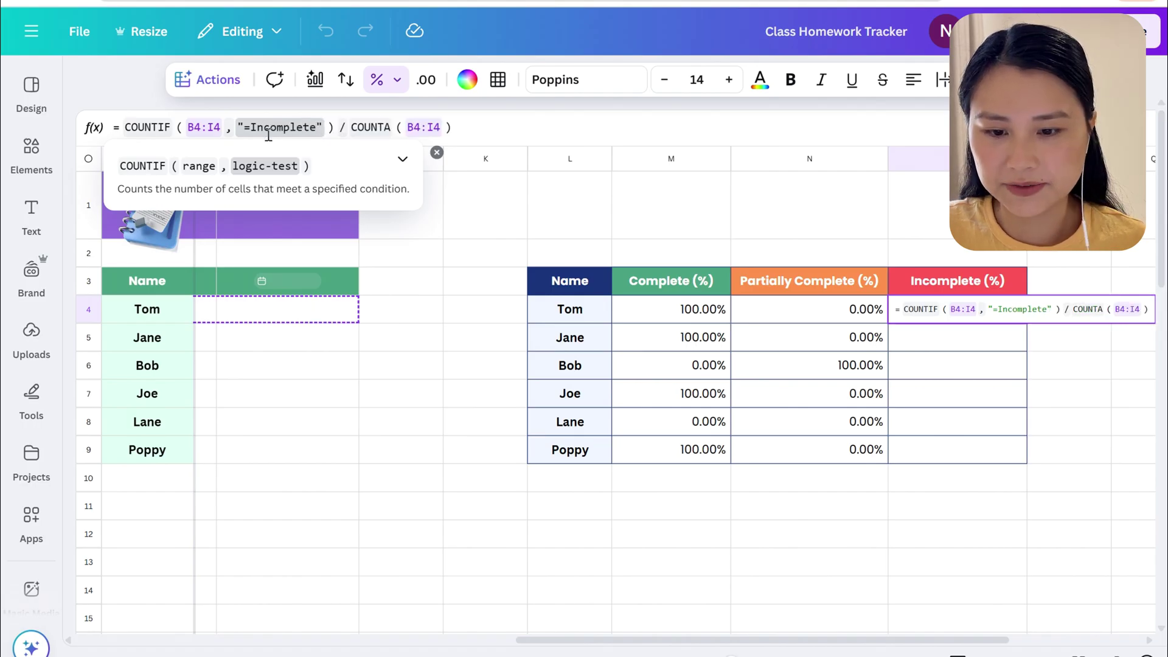
click(253, 127)
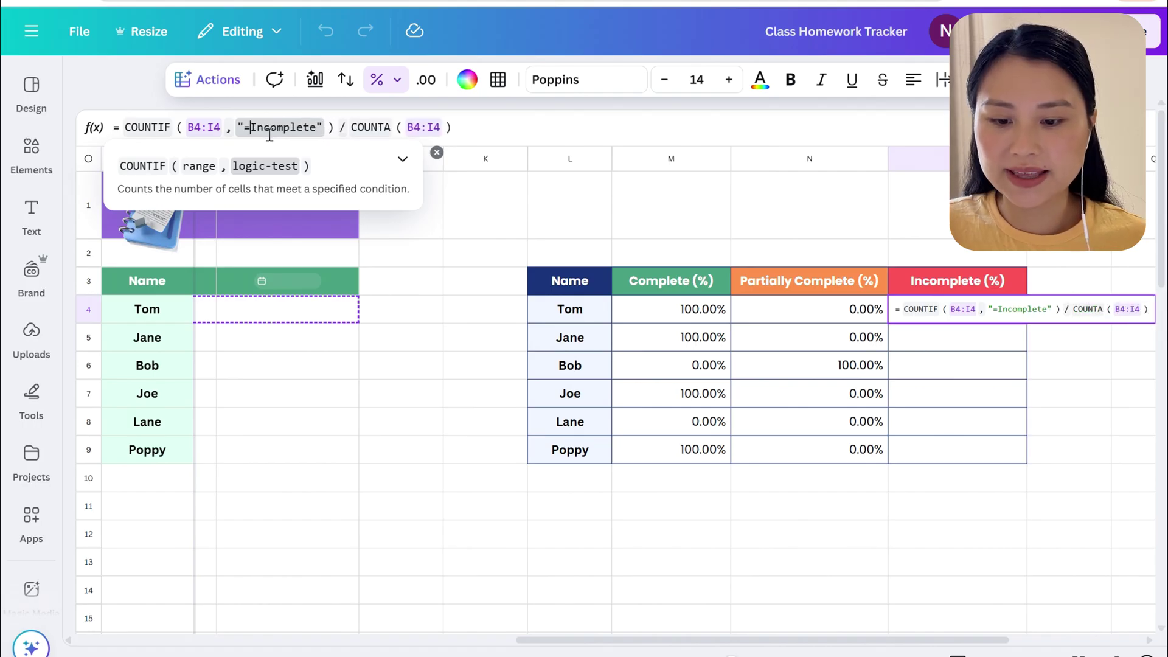
key(BackSpace)
key(Return)
drag(1030, 326, 1037, 453)
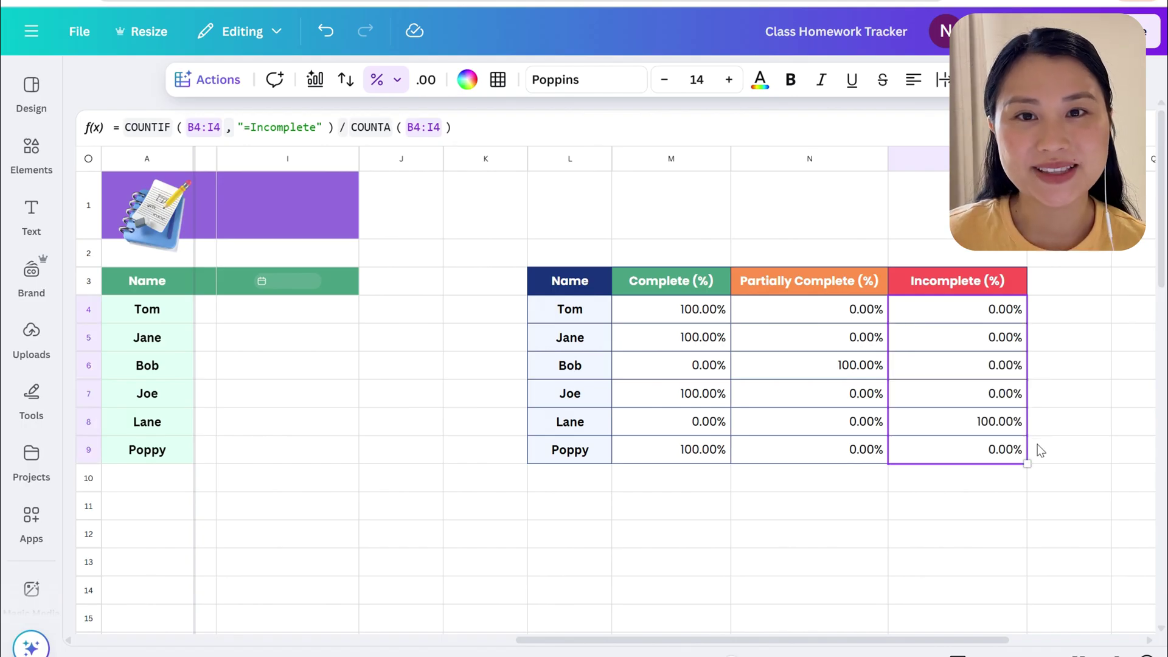
click(1041, 423)
scroll(771, 477, right, 2)
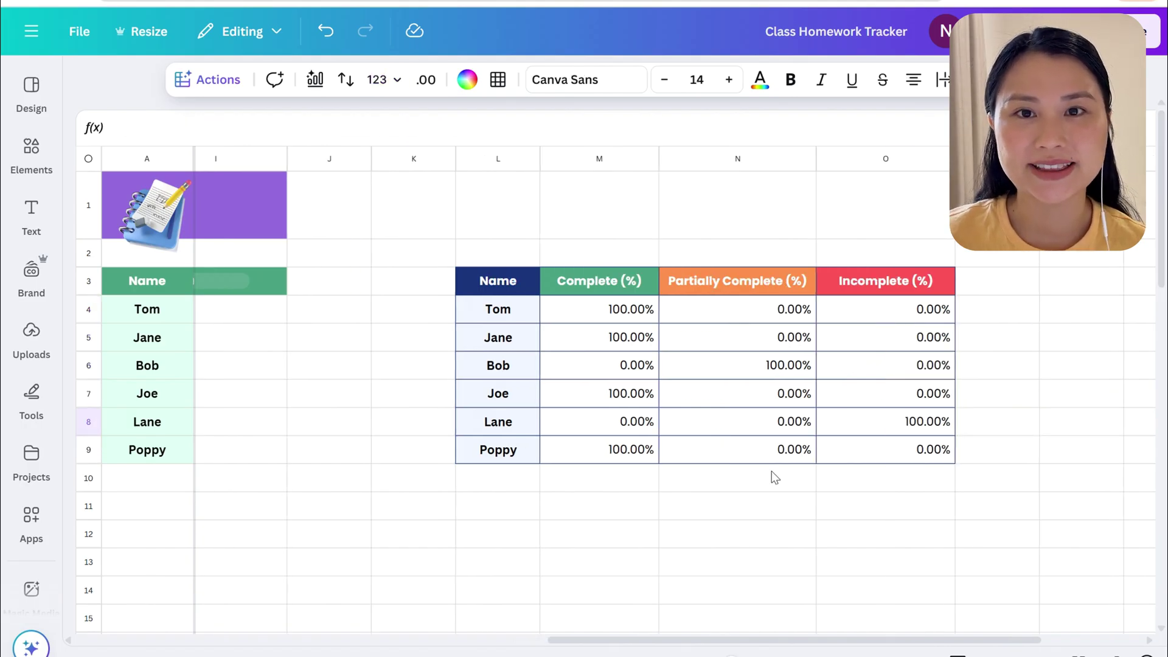
Insert a stacked row chart of L3:O9 via Magic Charts and move it beside the names
drag(513, 280, 873, 455)
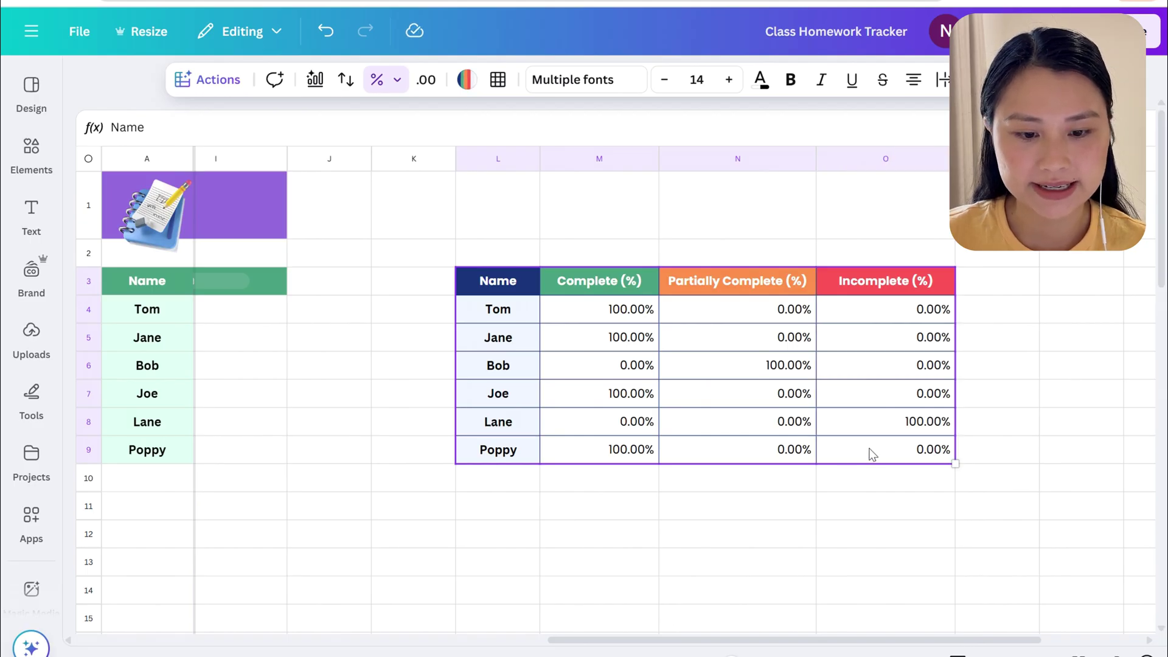
click(222, 80)
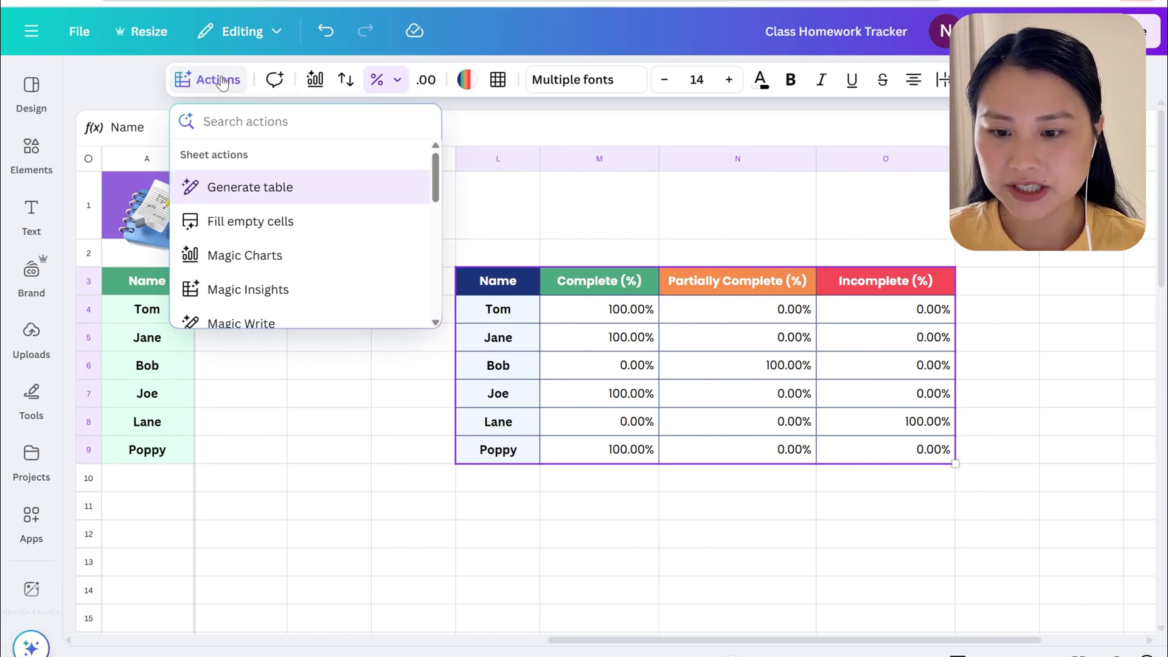
click(249, 259)
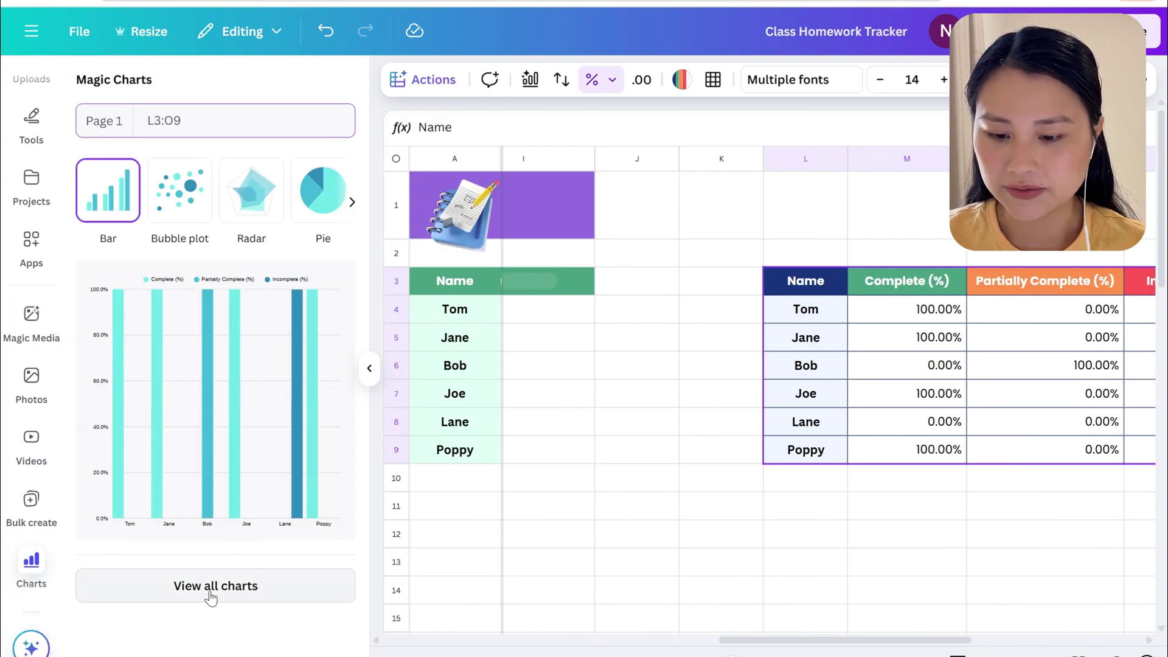
click(210, 598)
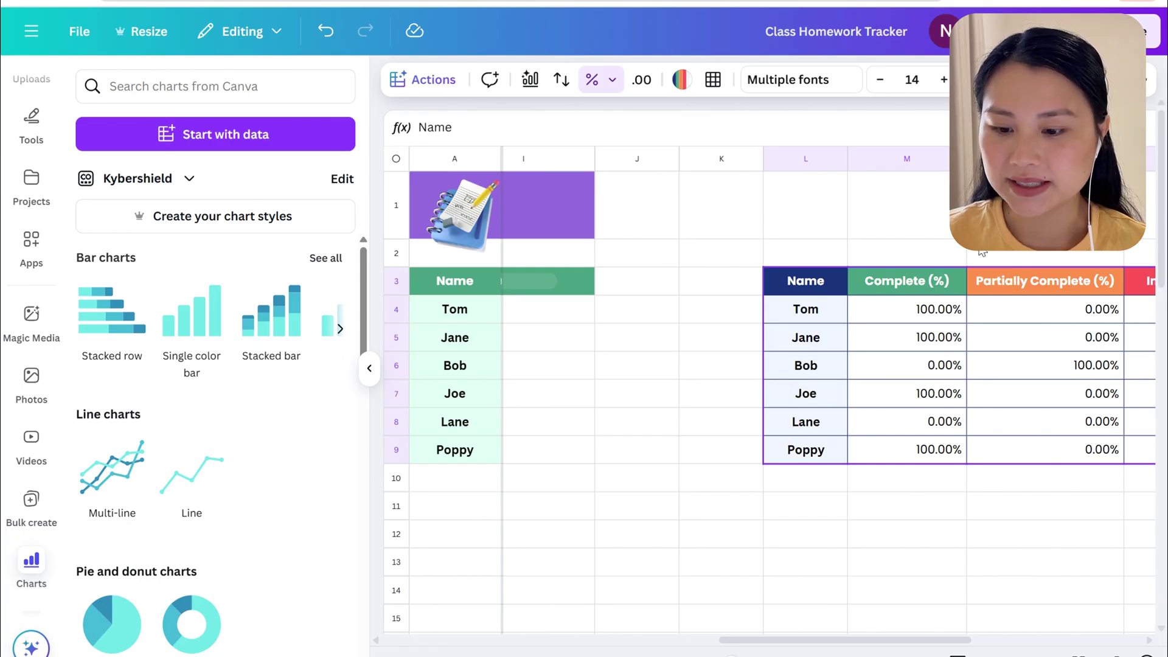
click(111, 331)
drag(821, 234, 766, 253)
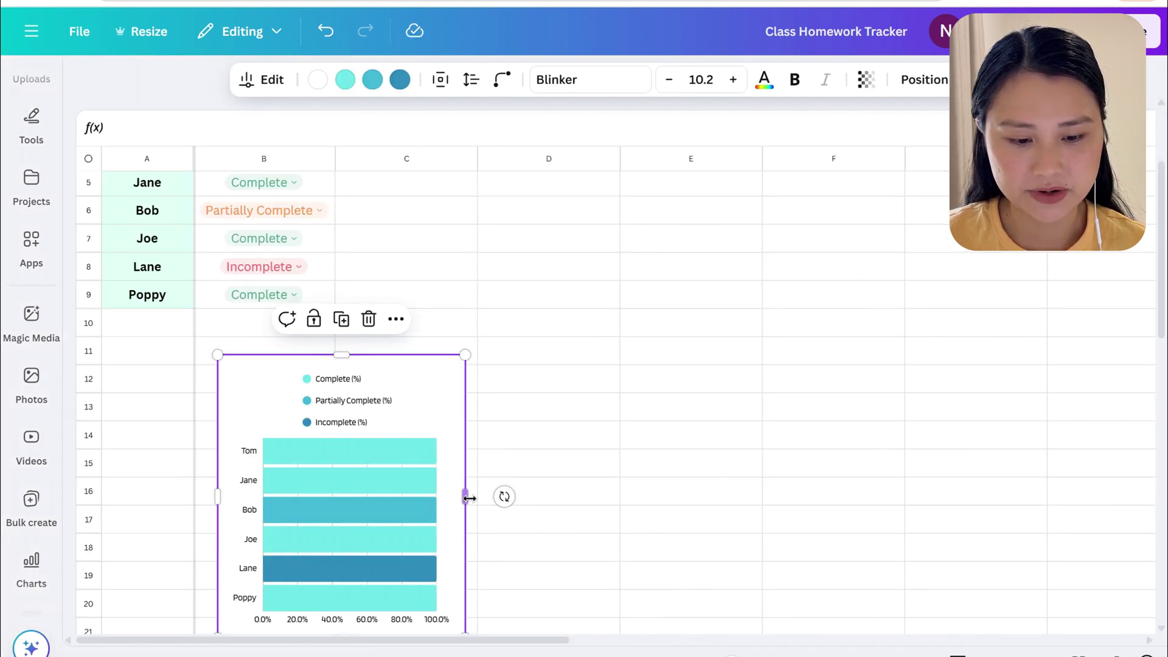
Reposition the chart and widen it
drag(464, 496, 915, 487)
click(920, 492)
scroll(920, 493, down, 3)
click(903, 464)
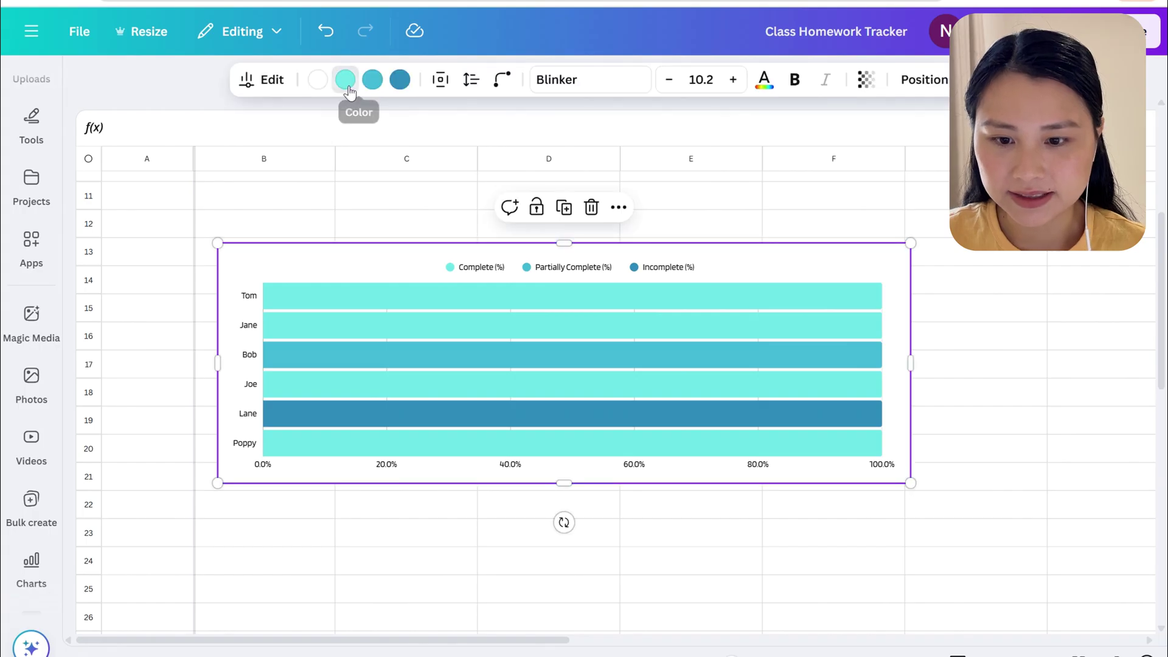
Colour the bars green for Complete, orange for Partially Complete and red for Incomplete
click(345, 79)
click(324, 255)
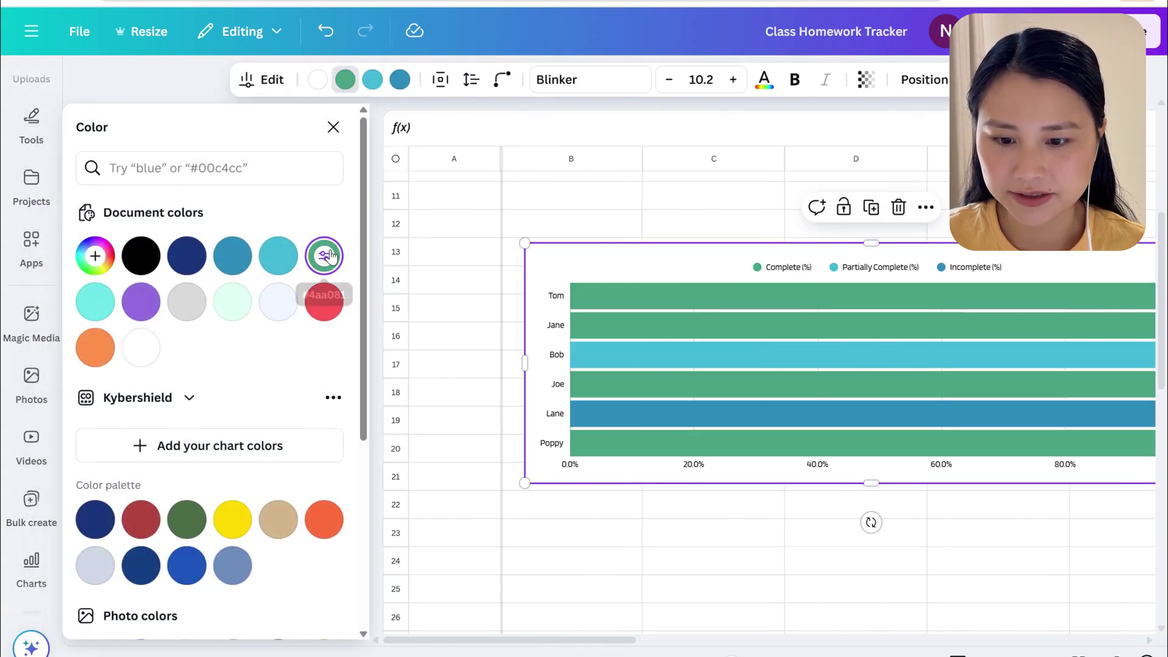
click(372, 79)
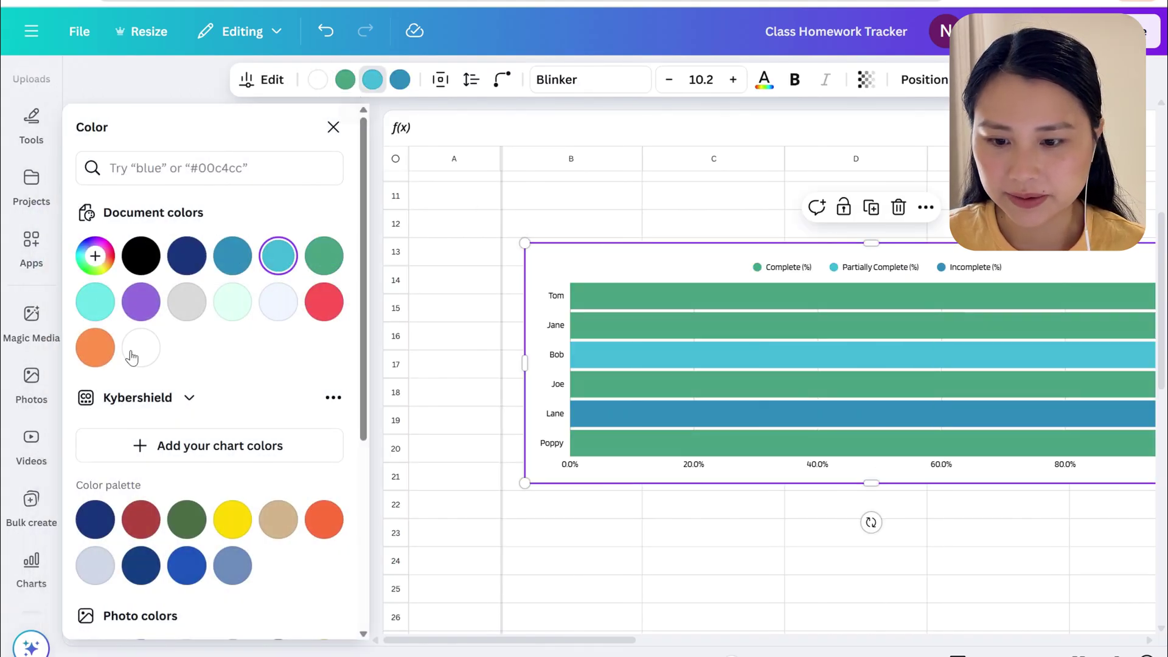
click(94, 347)
click(400, 79)
click(324, 302)
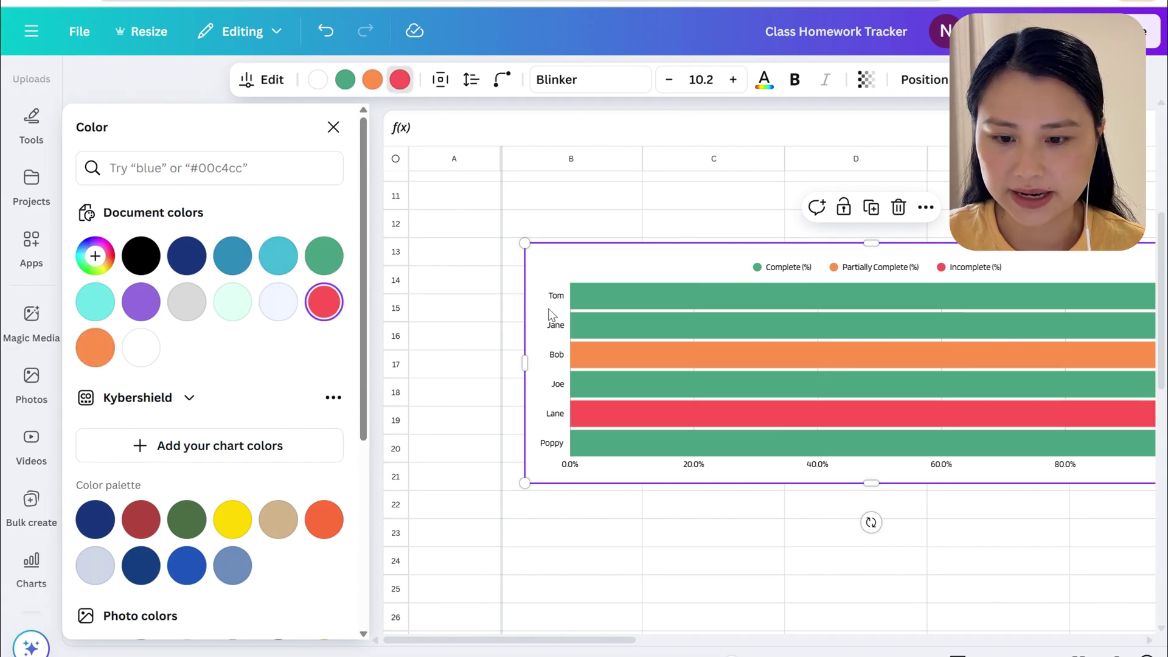
click(485, 529)
Stretch the chart taller to about row 25 and move it up under the table
click(778, 462)
drag(564, 484, 588, 629)
drag(842, 255, 845, 219)
click(261, 79)
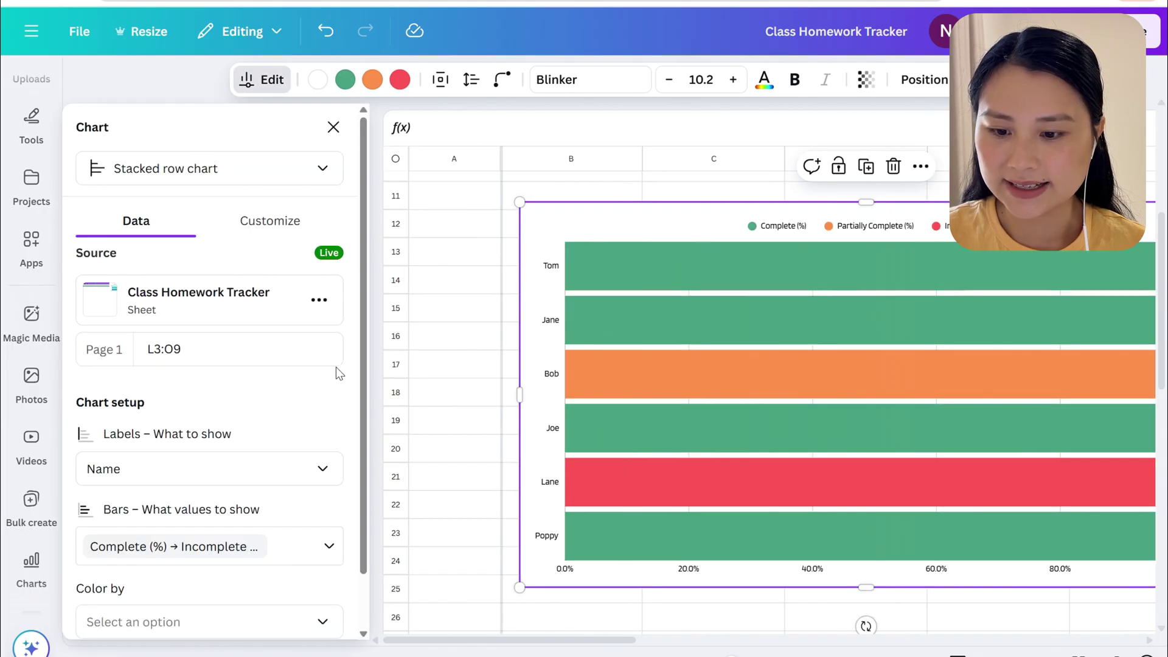
Turn on the chart's data labels and align them to the centre of each bar
click(289, 229)
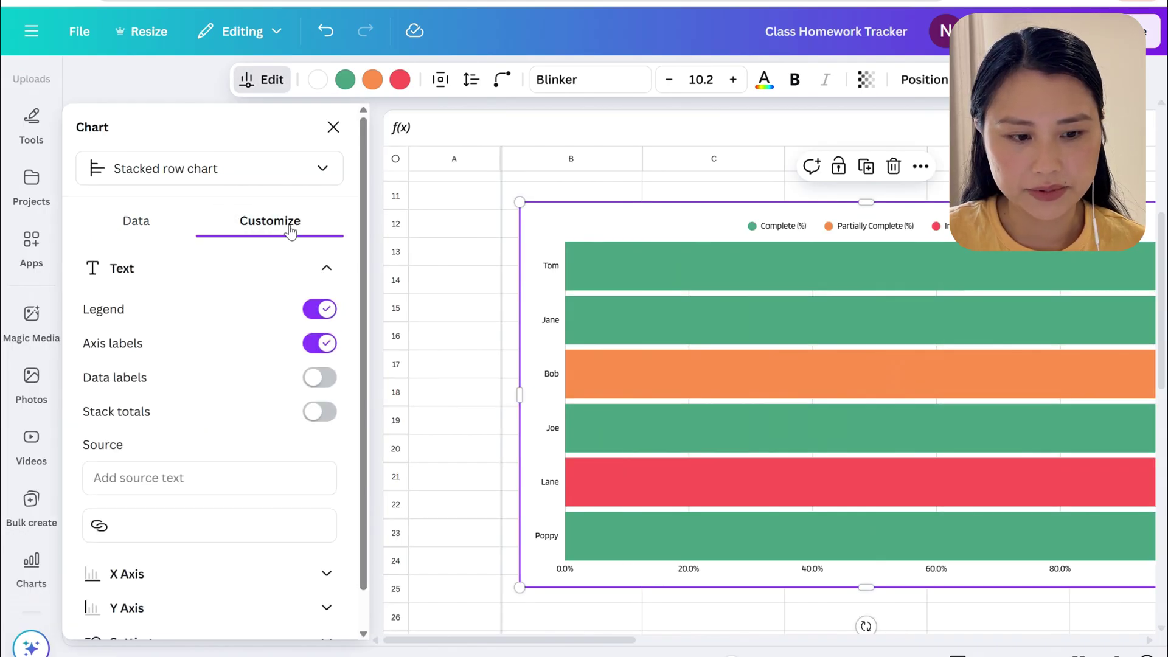
click(319, 377)
key(Escape)
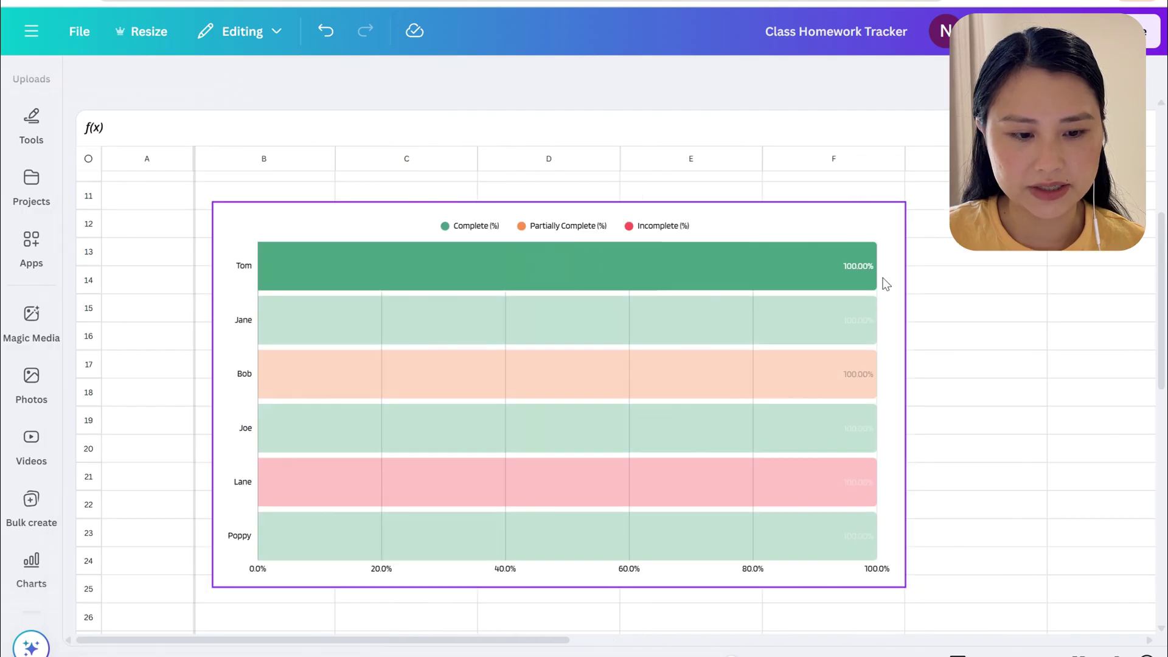
mouse_move(858, 285)
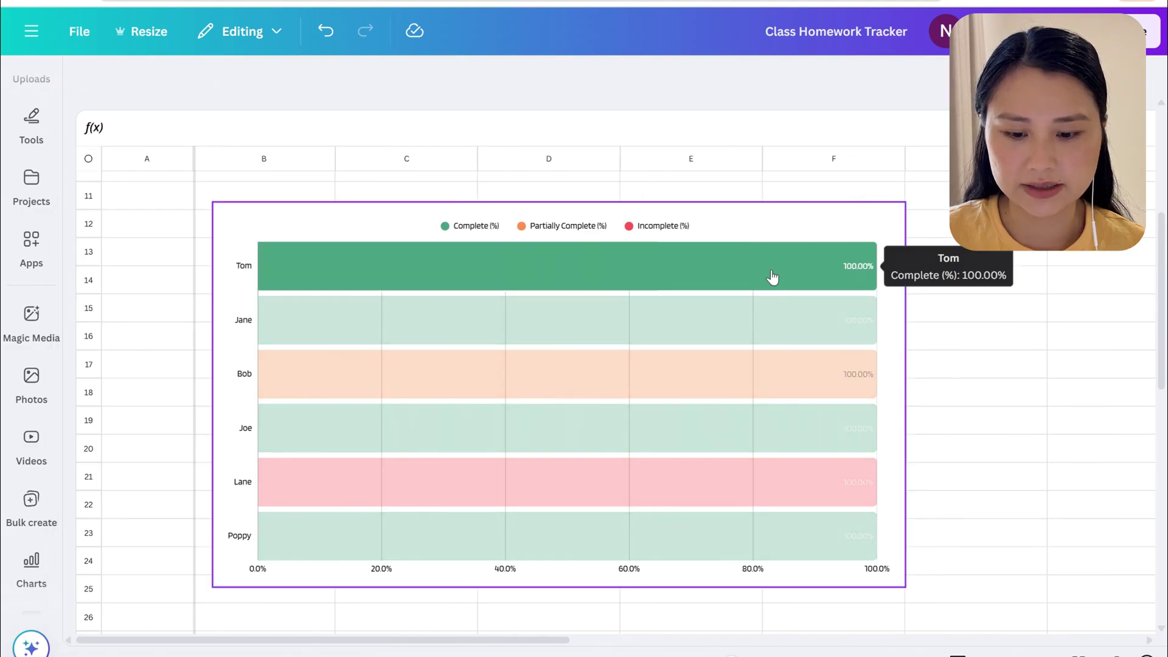
click(873, 201)
double_click(547, 329)
click(210, 449)
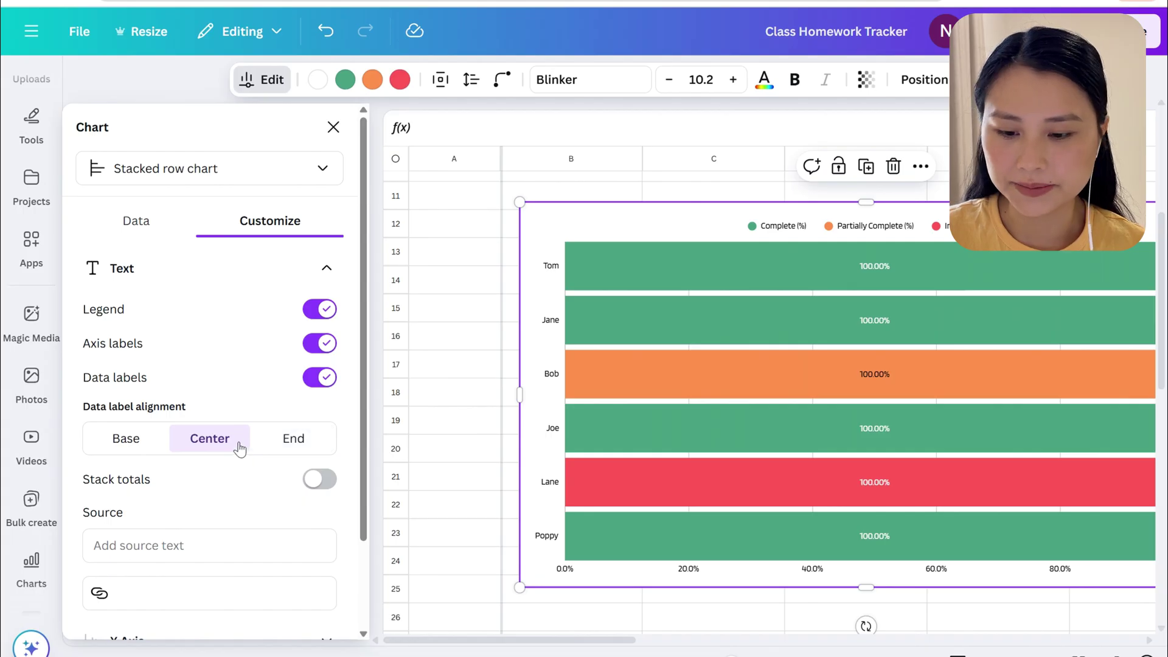
scroll(347, 555, down, 2)
click(307, 606)
scroll(362, 561, down, 3)
Add Complete, Partially Complete and Incomplete filter buttons to the chart, allowing multiple selections
click(310, 593)
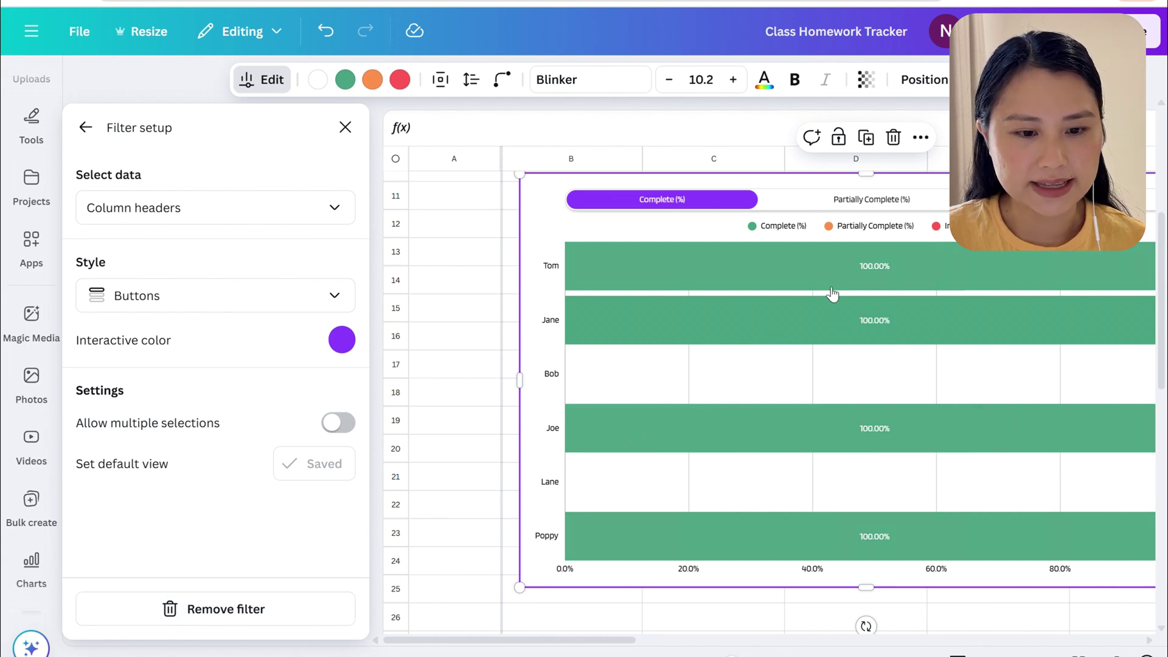
click(877, 210)
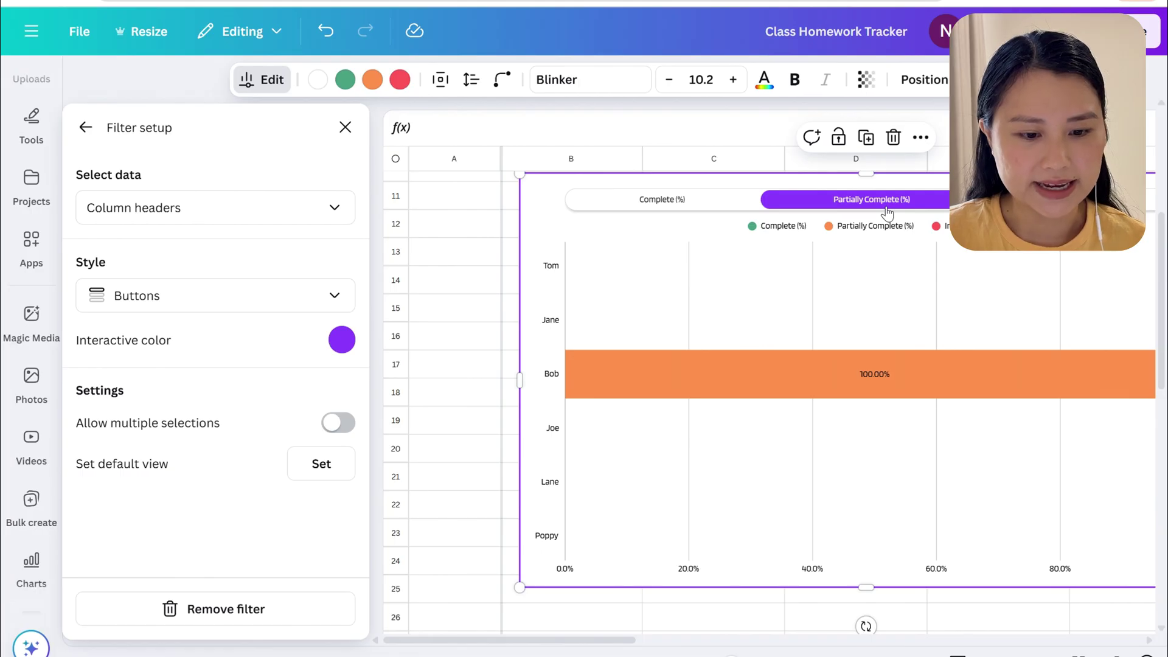
click(979, 201)
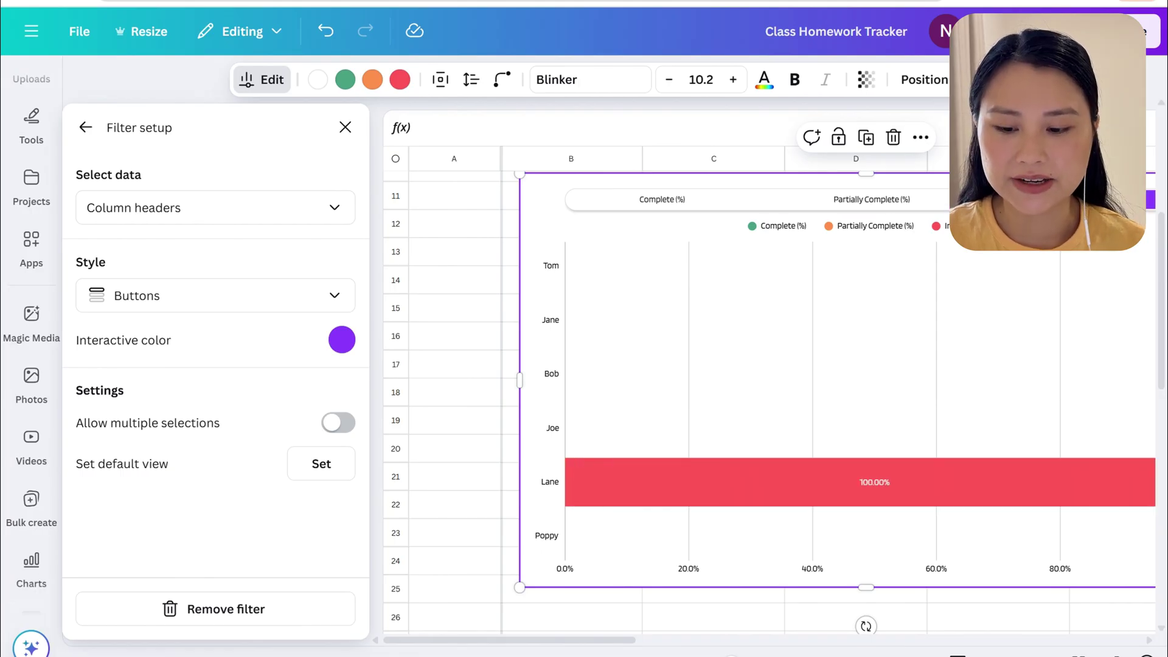
click(715, 204)
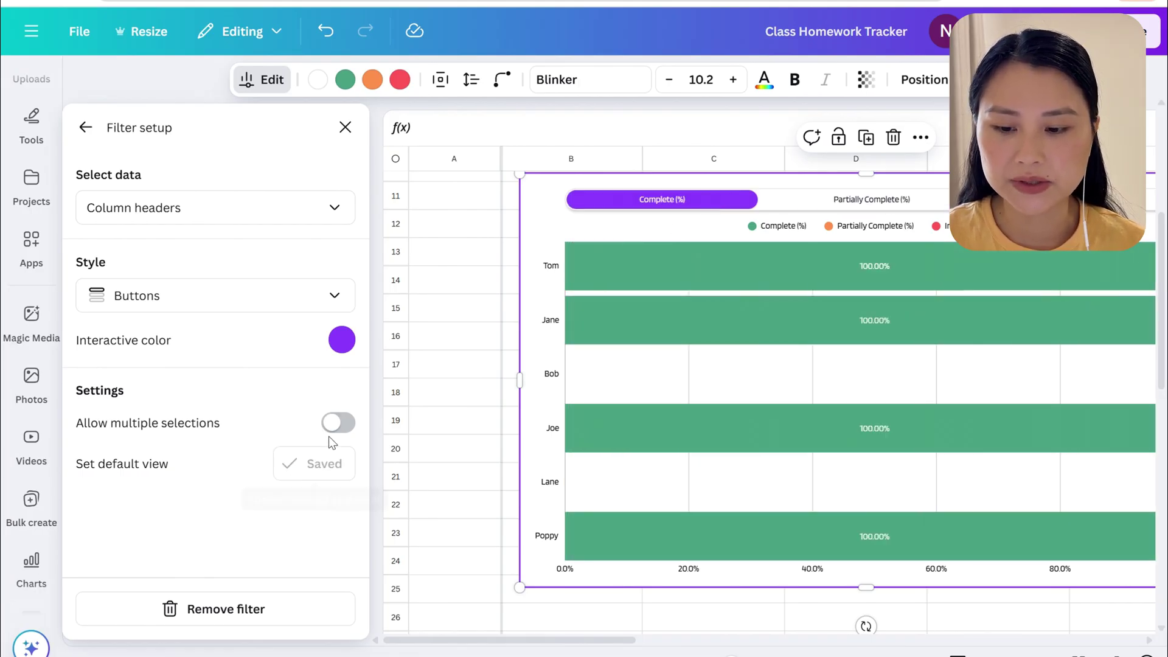
click(340, 421)
click(342, 422)
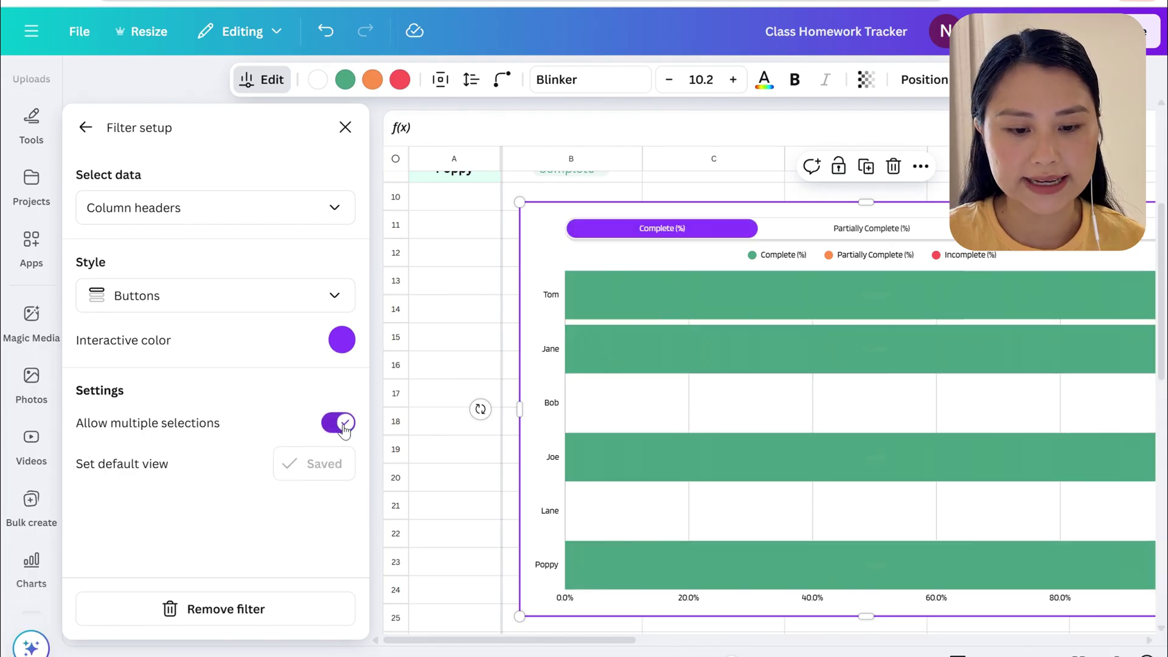
click(345, 127)
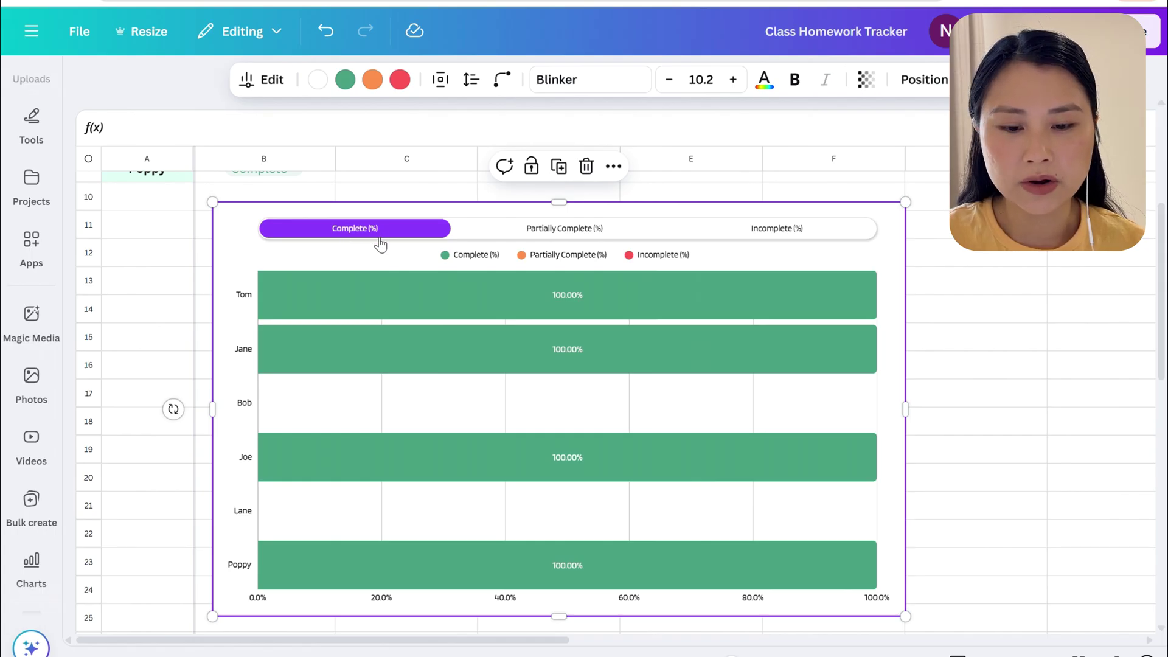
Select all three status filters and save them as the chart's default view
click(610, 230)
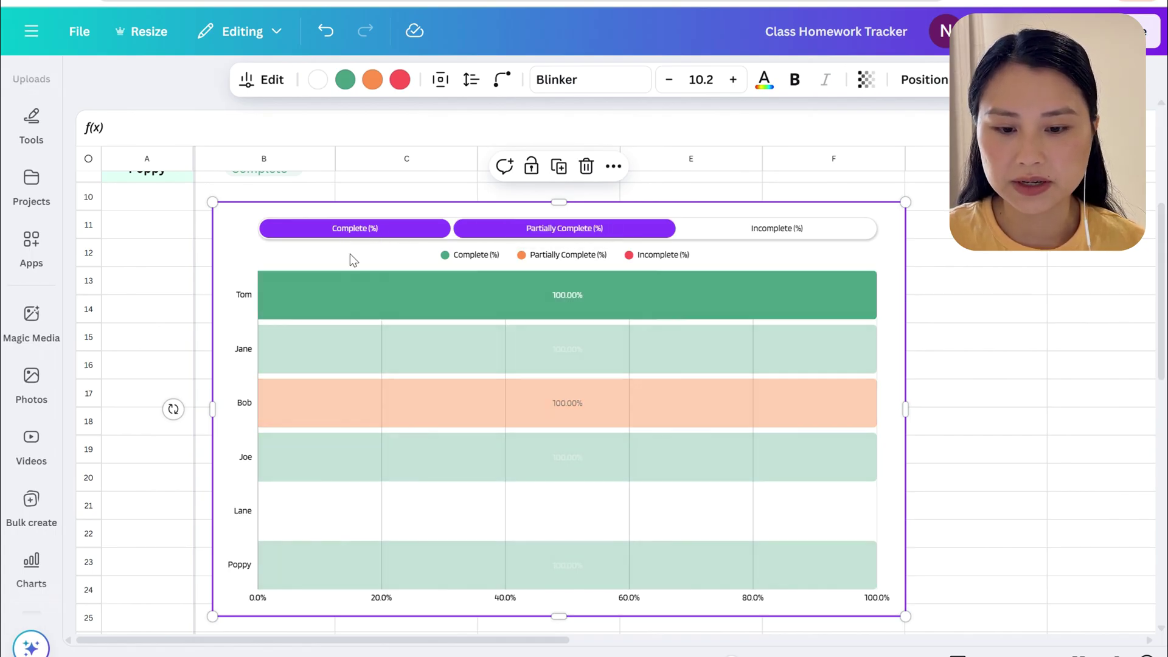
click(777, 229)
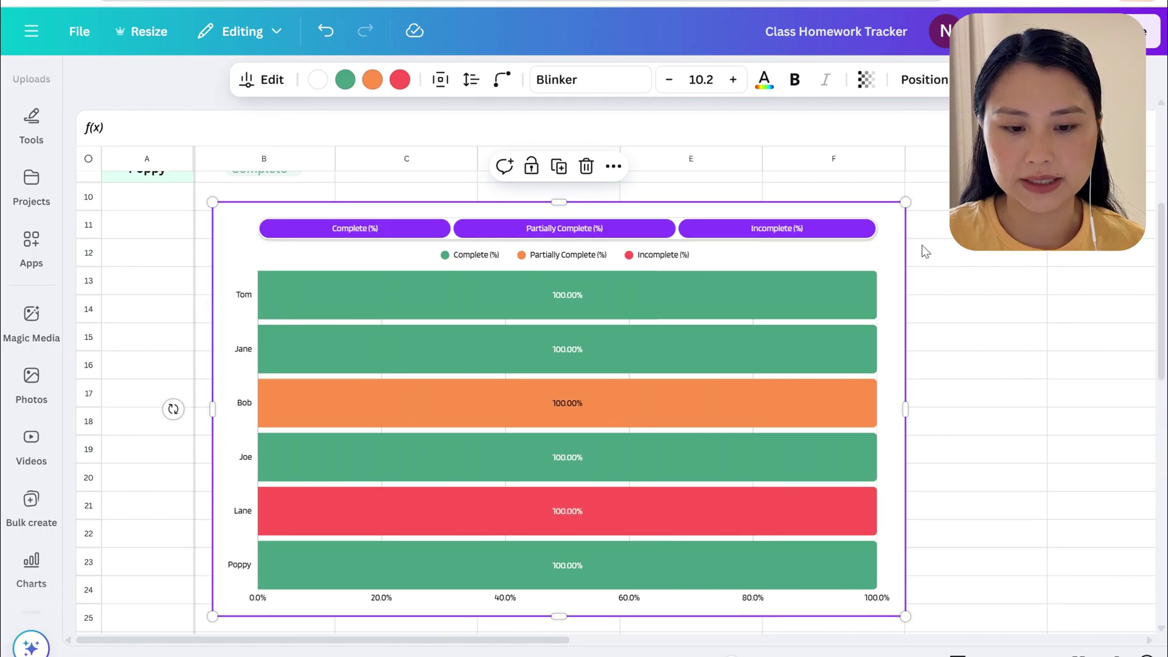
double_click(886, 260)
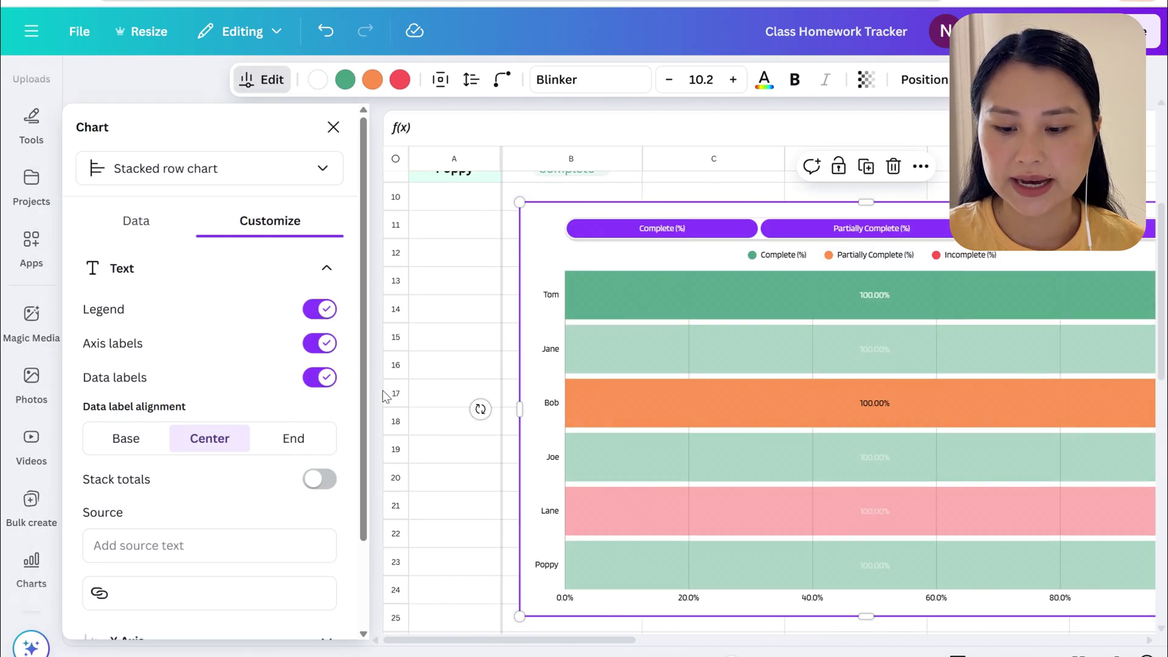
scroll(292, 548, down, 1)
click(284, 602)
scroll(286, 587, down, 3)
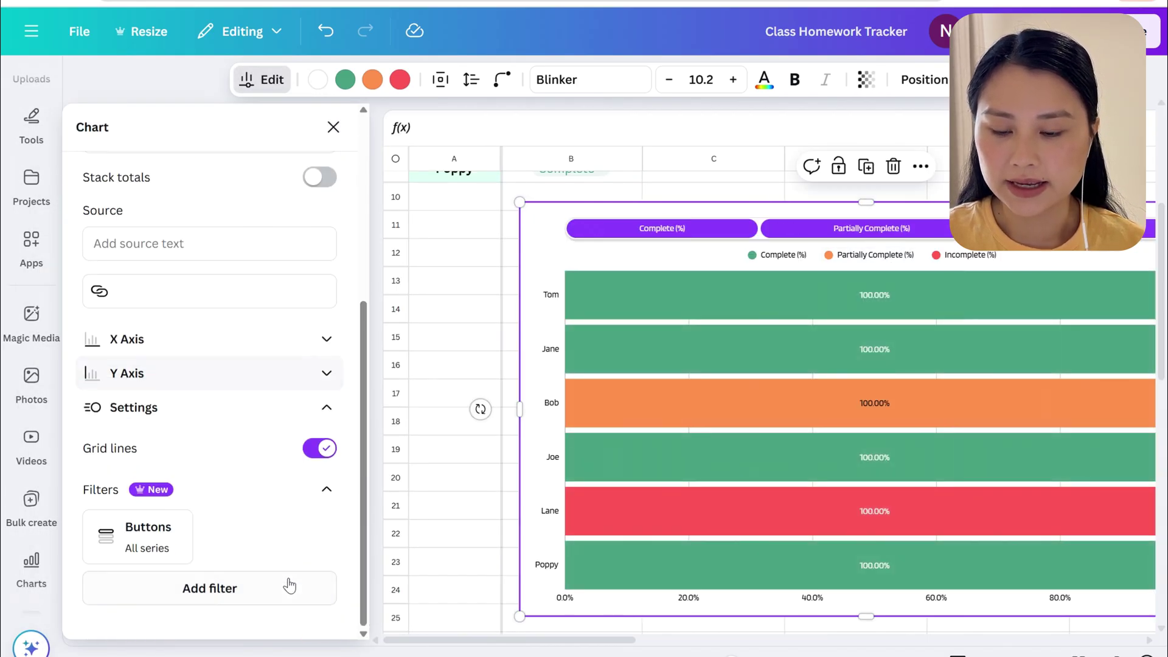
click(148, 541)
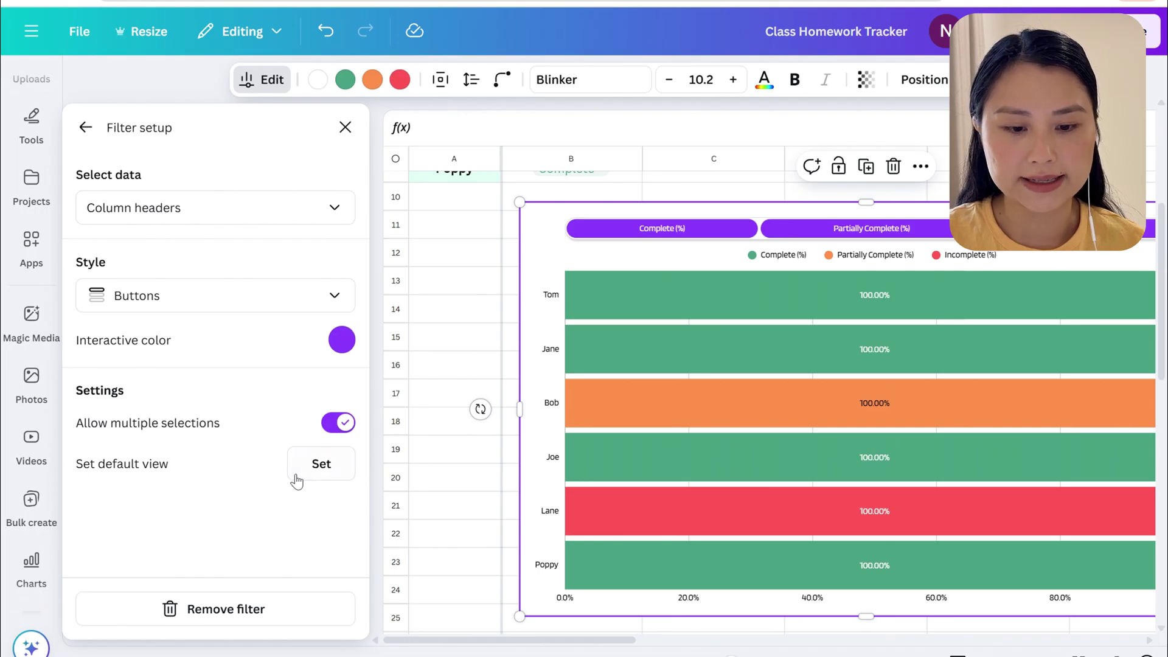
click(314, 464)
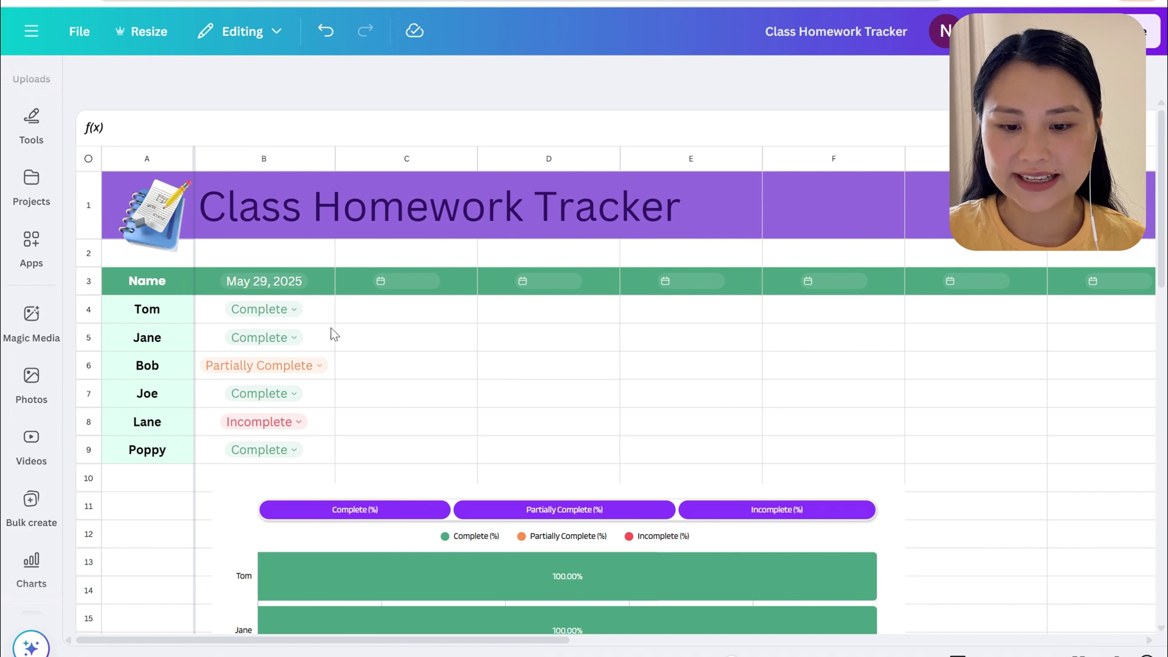
Fill statuses across B4:F9, then set C5 to Partially Complete and D7 to Incomplete
drag(329, 310, 796, 399)
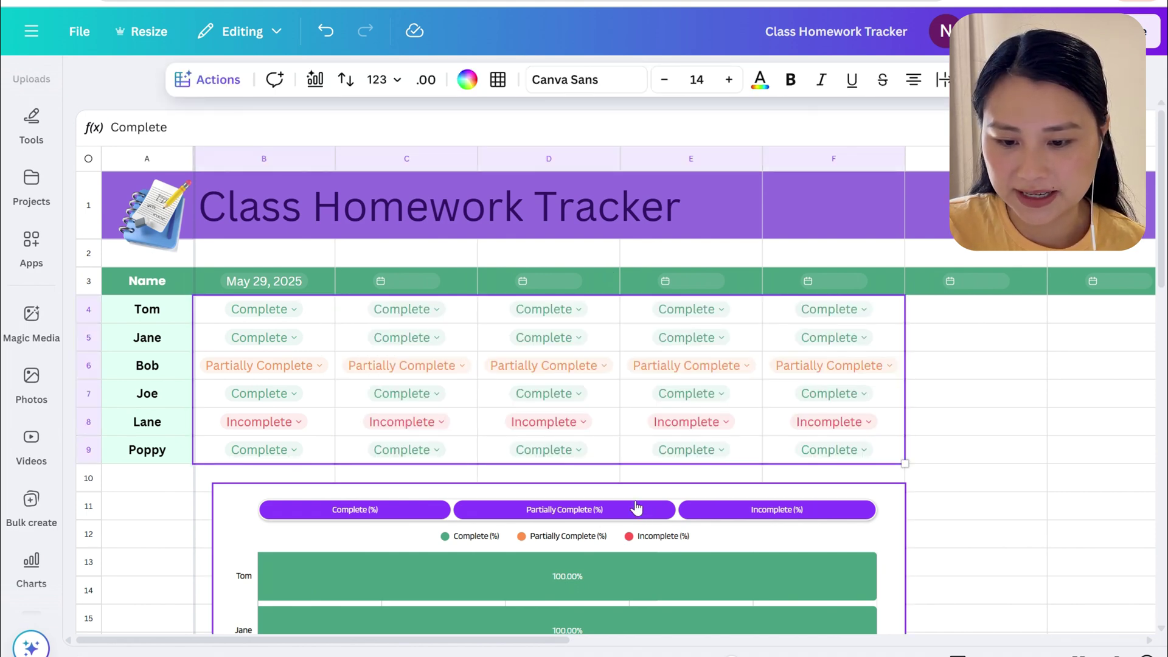
click(430, 337)
click(430, 413)
click(569, 399)
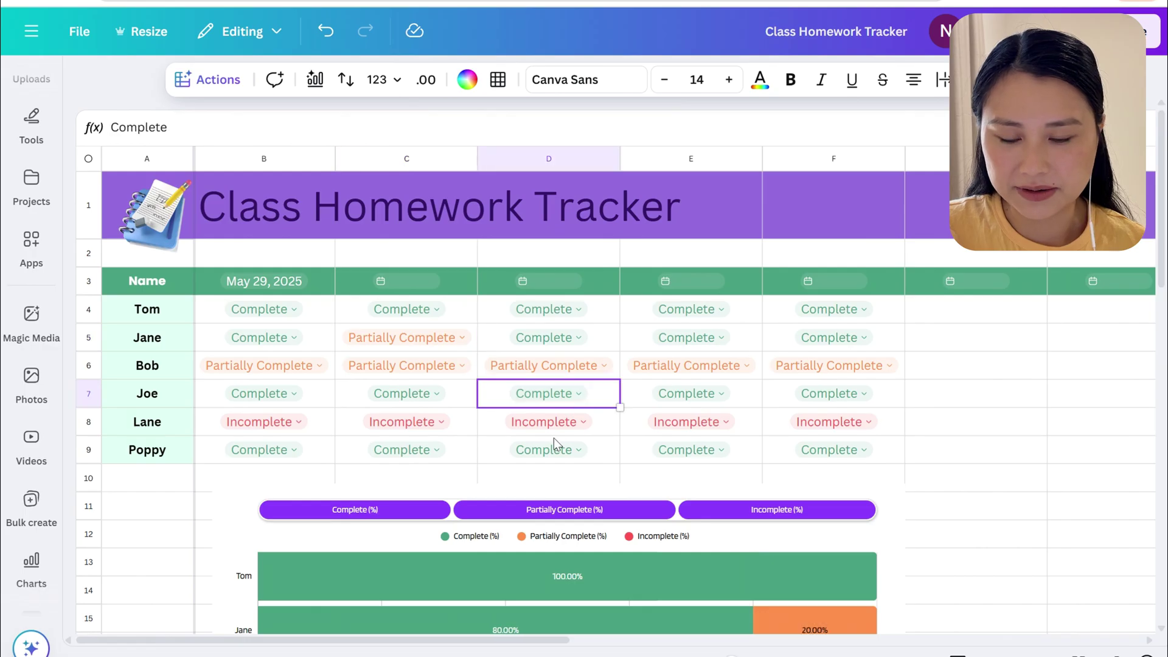
click(517, 392)
click(563, 504)
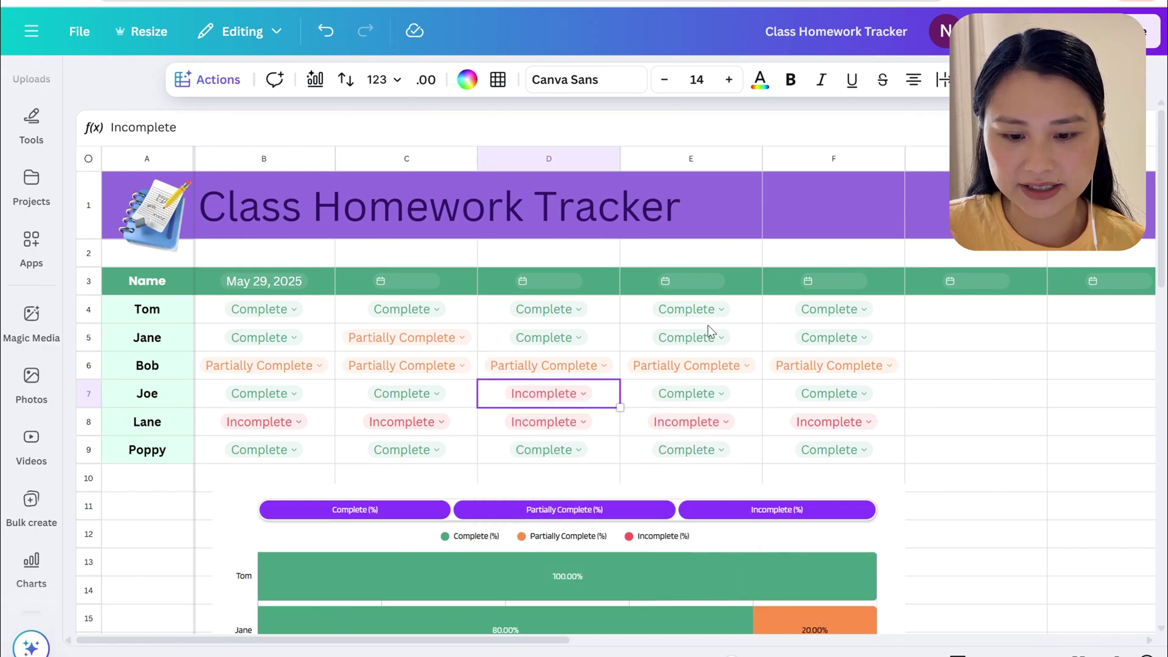
Mark E4 and F7 as Incomplete and review the updated chart bars
click(709, 319)
click(713, 310)
click(699, 418)
click(851, 395)
click(848, 505)
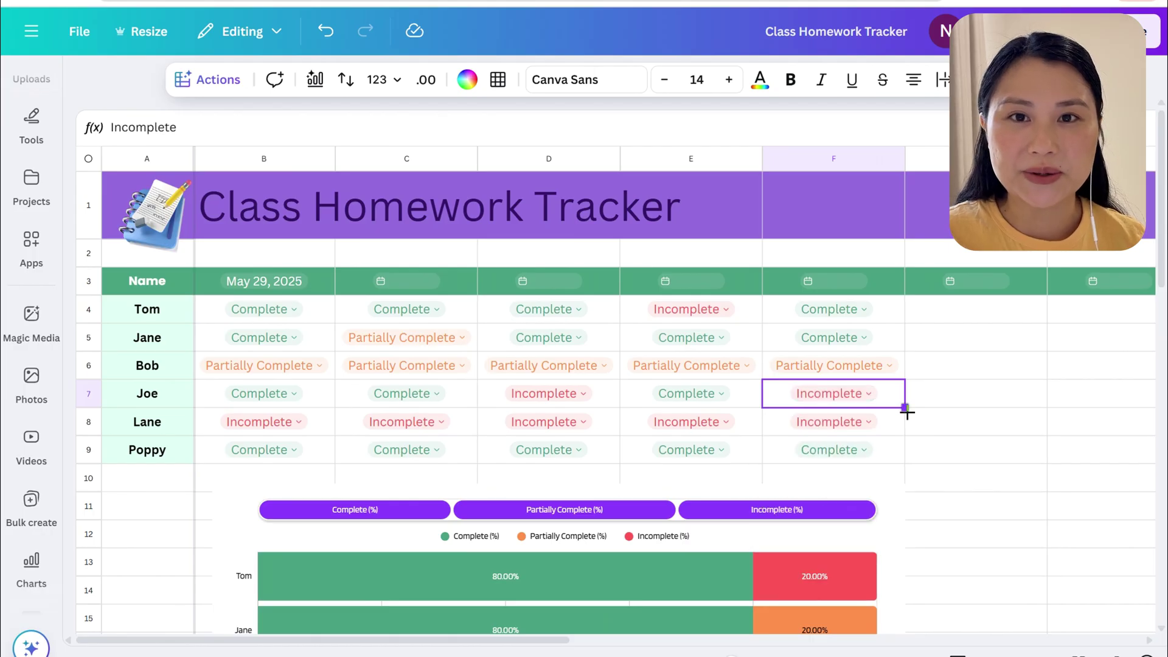
scroll(914, 420, down, 3)
scroll(914, 420, down, 2)
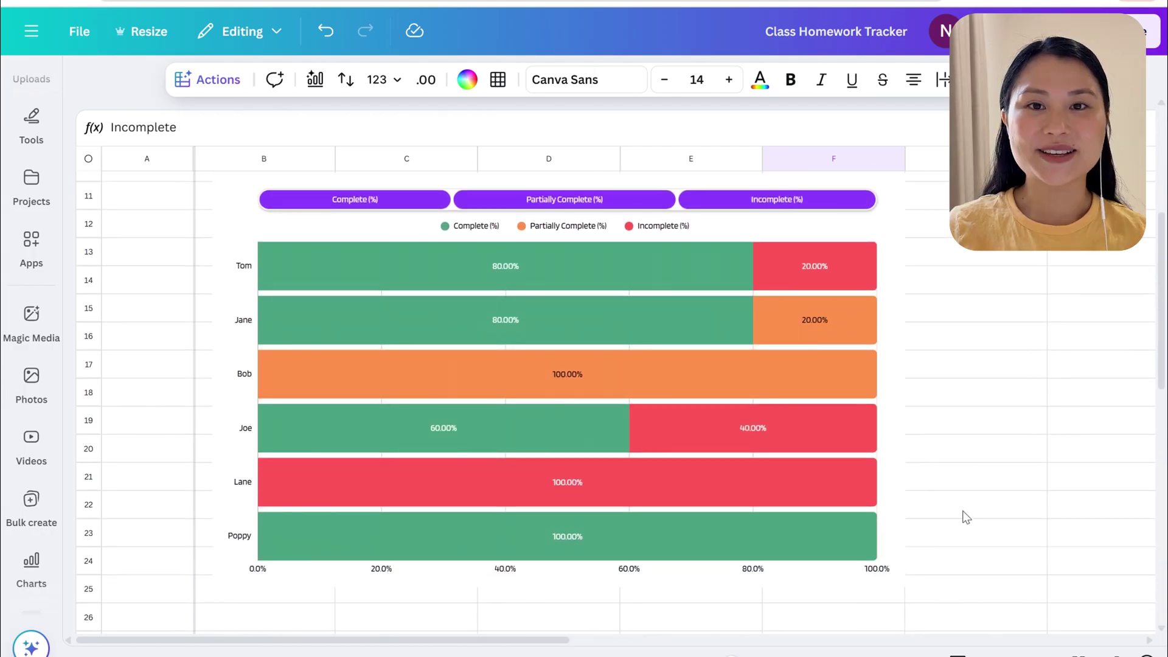
scroll(937, 469, up, 5)
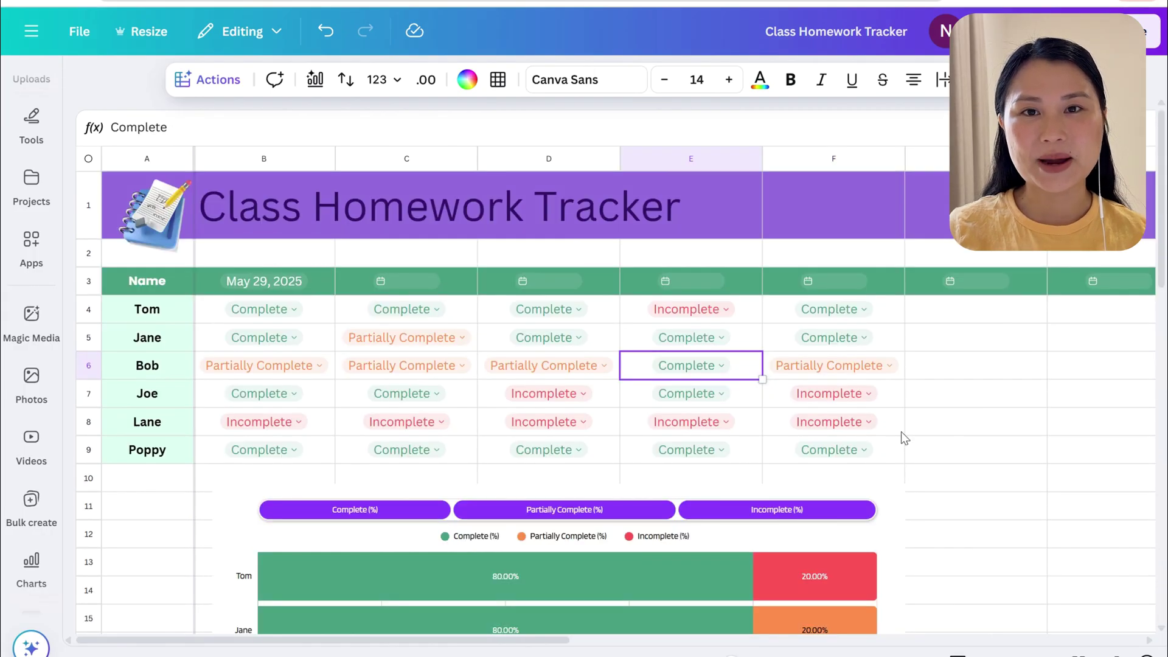